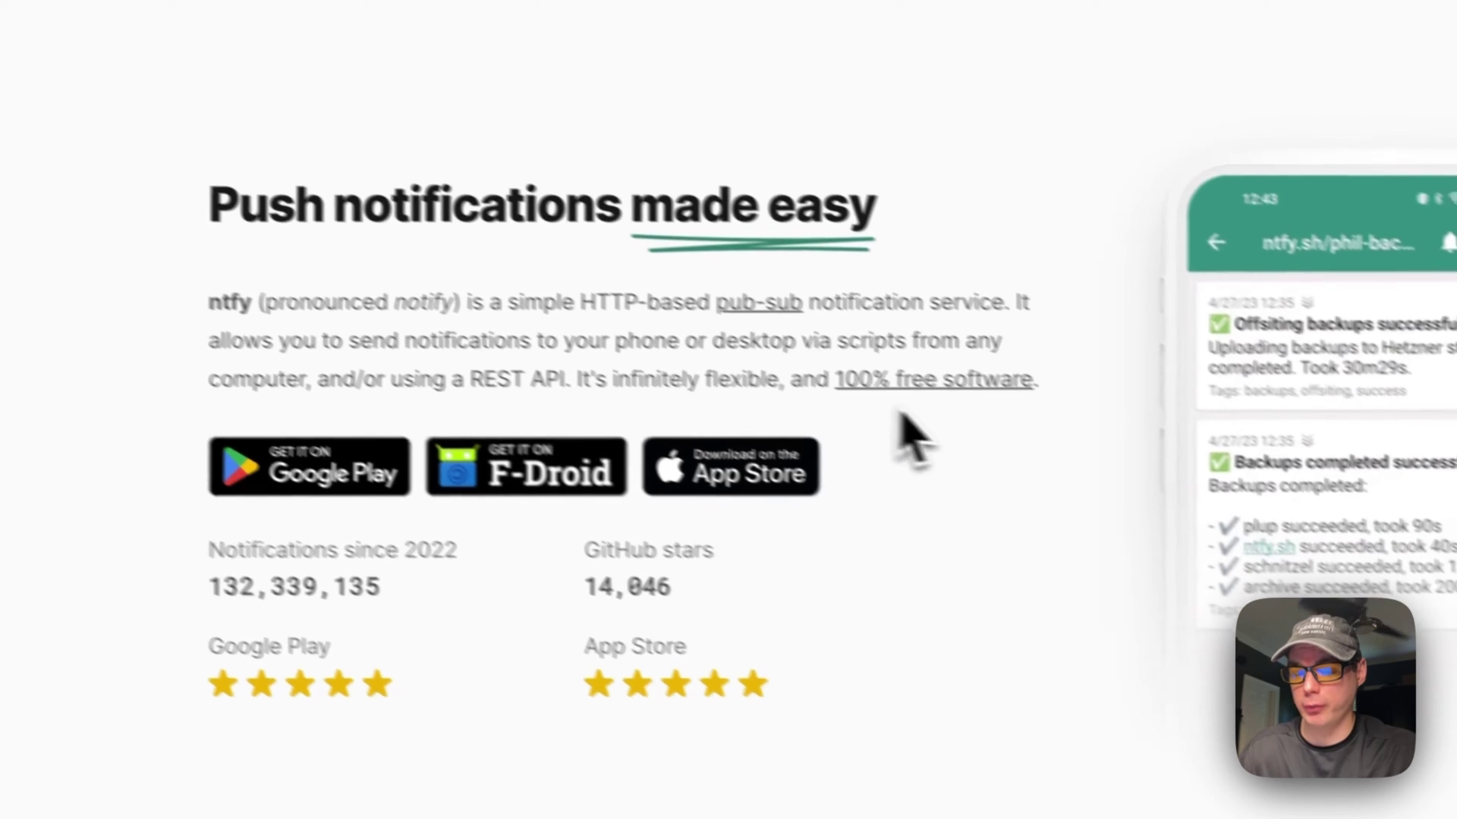
pyautogui.scroll(-5, 908, 651)
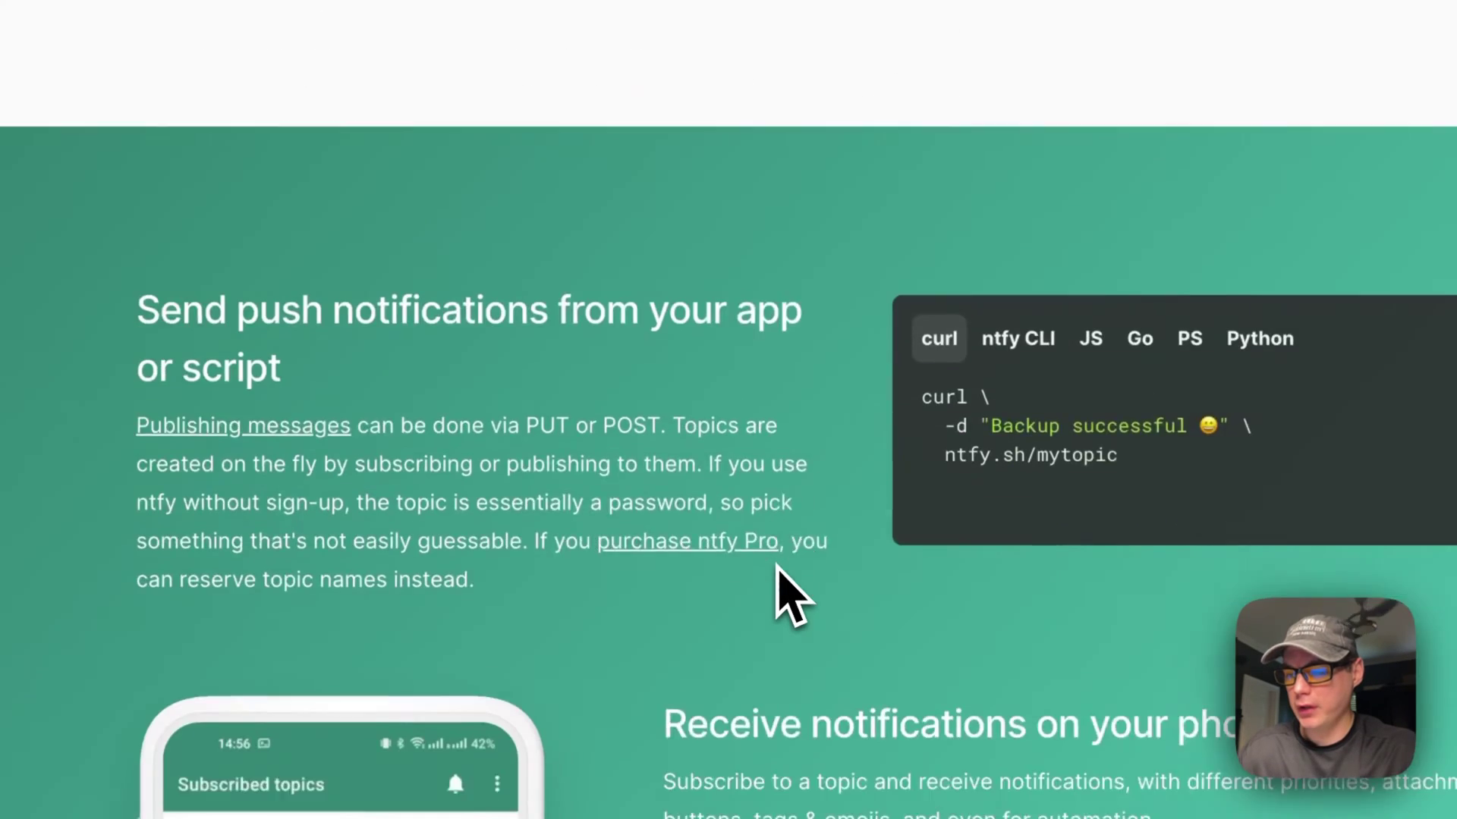
pyautogui.scroll(-5, 790, 596)
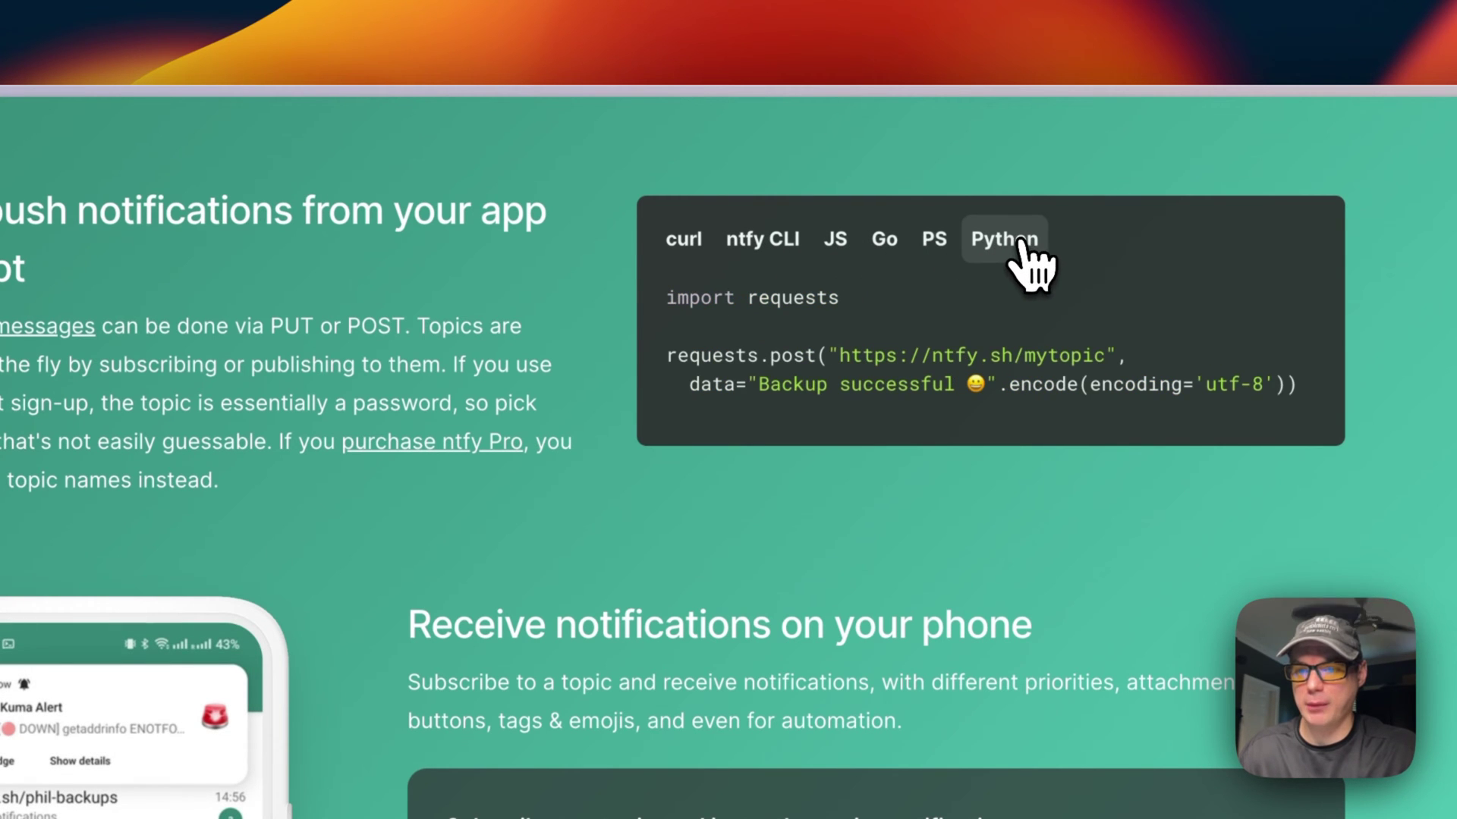
pyautogui.scroll(-5, 569, 559)
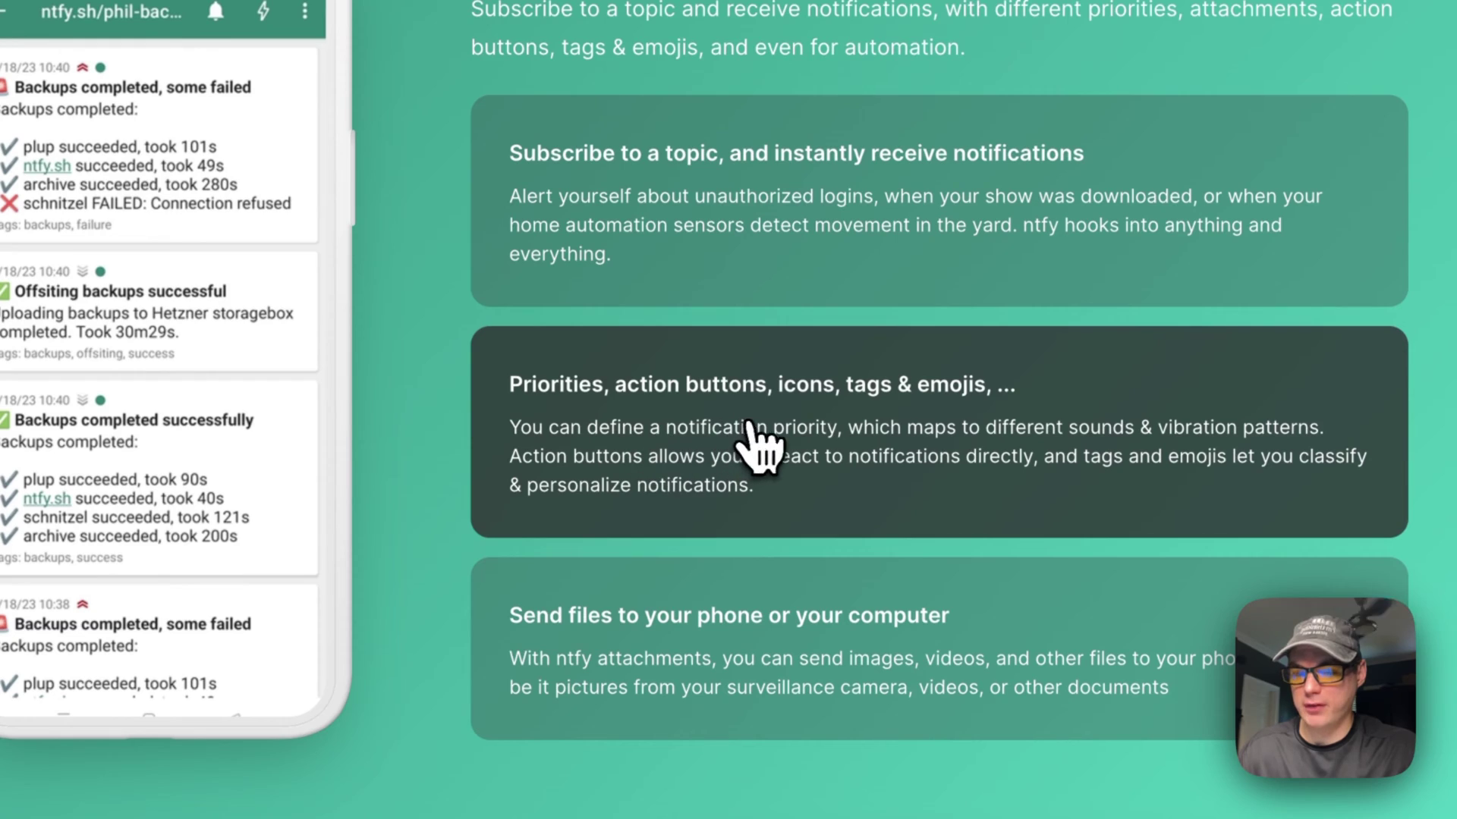
pyautogui.scroll(-5, 941, 425)
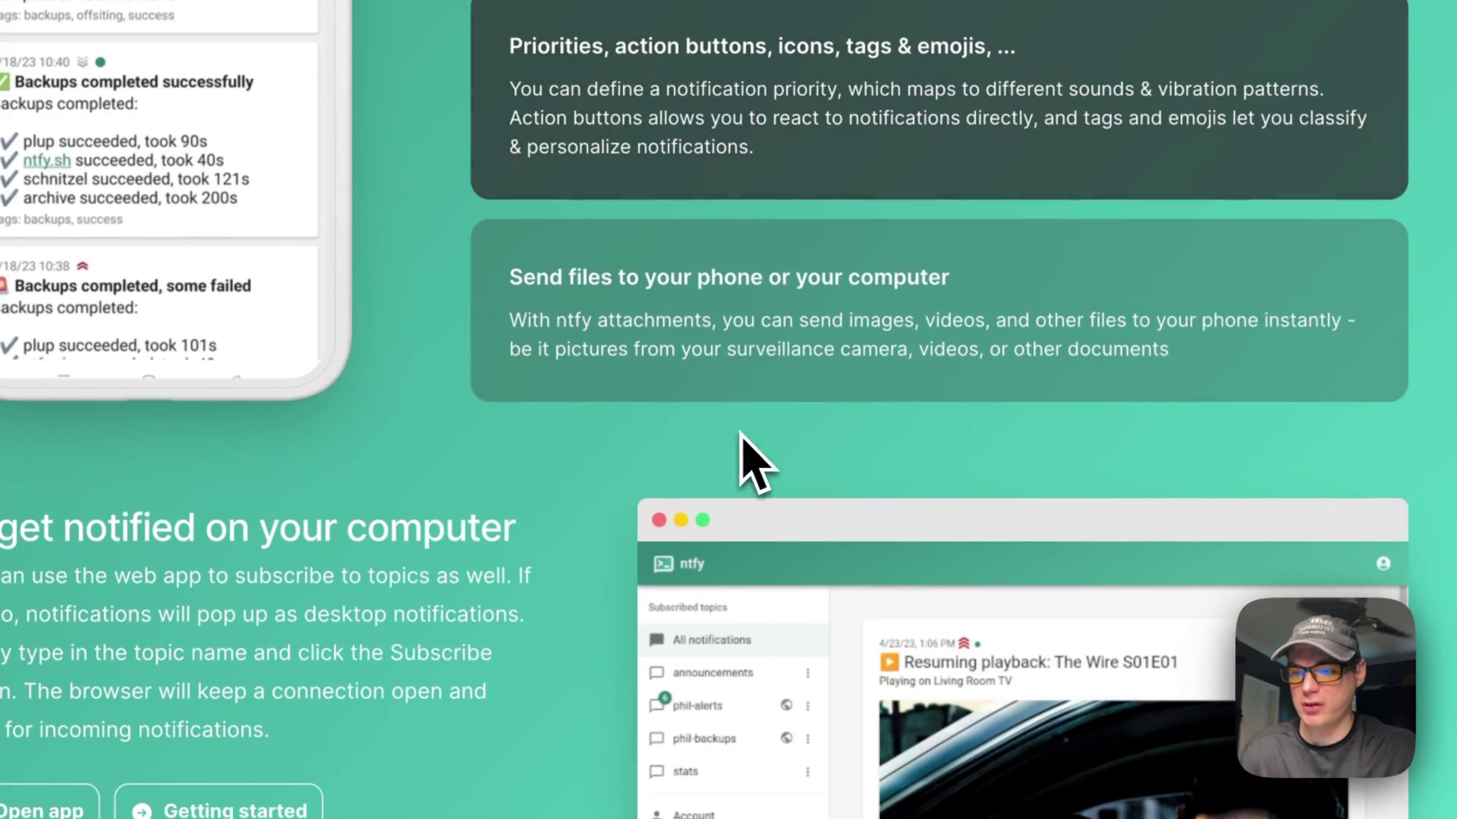
pyautogui.scroll(1, 601, 331)
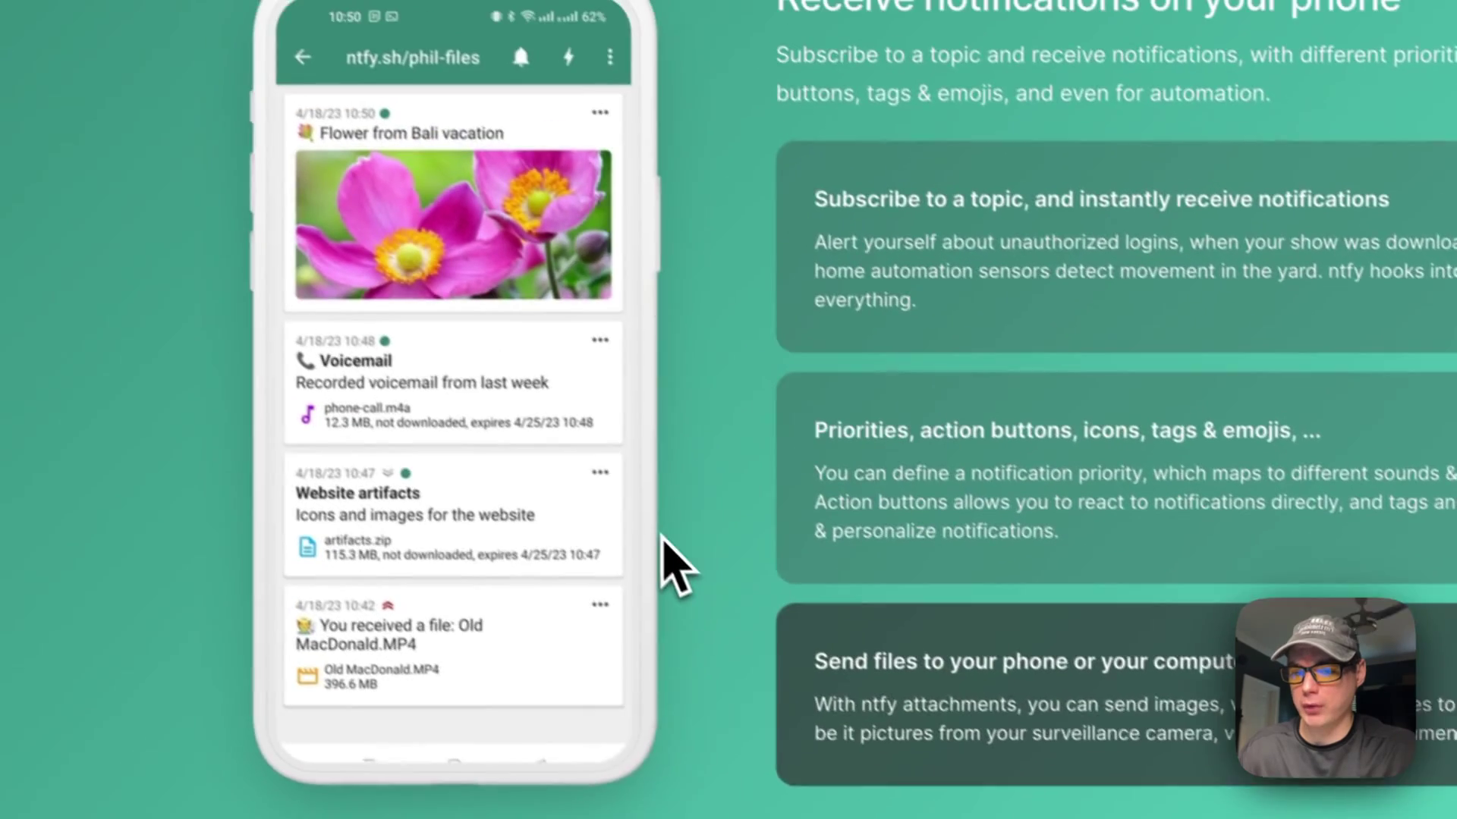
pyautogui.scroll(-8, 895, 486)
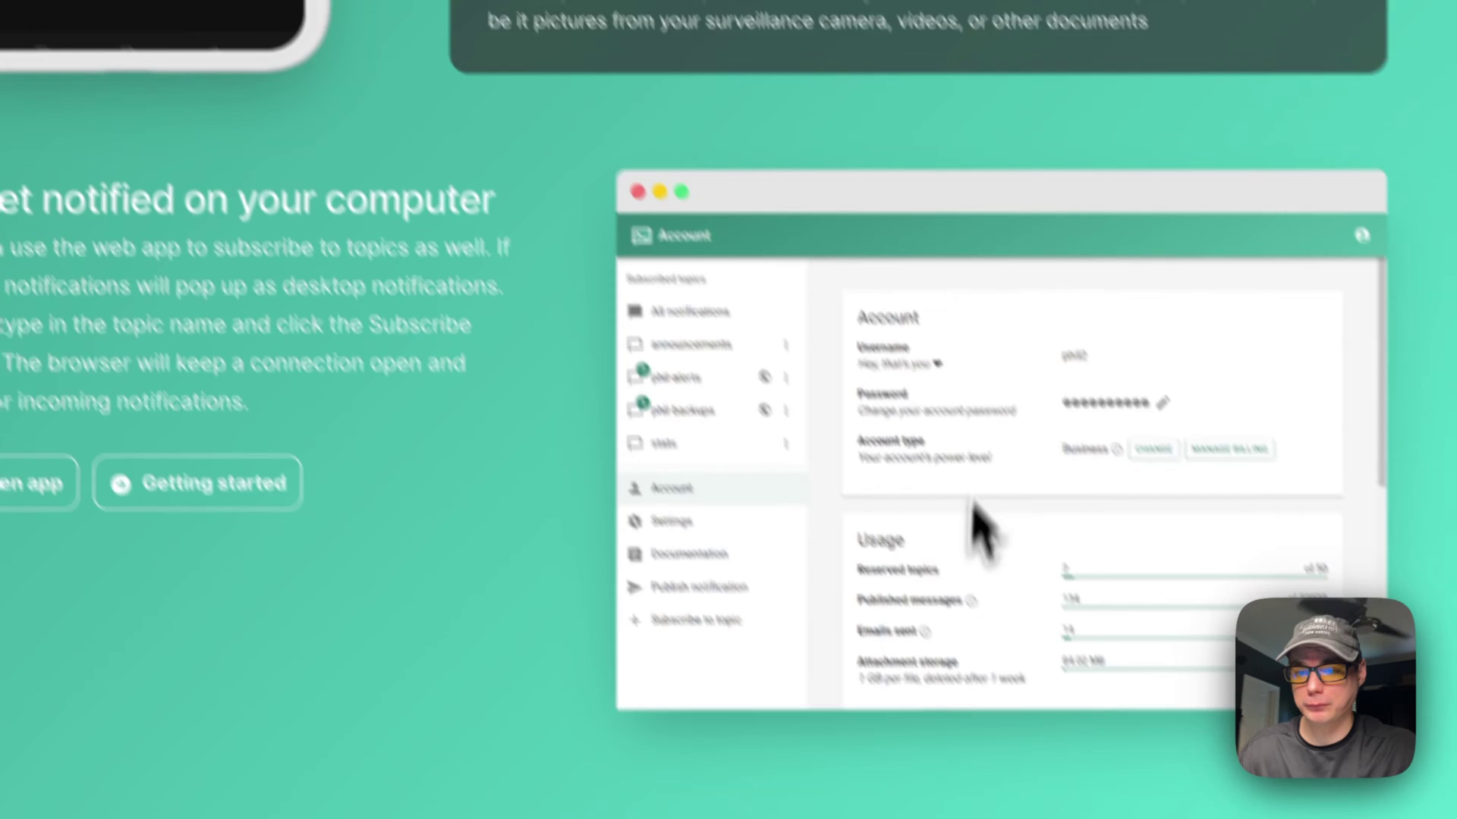
pyautogui.scroll(-6, 575, 354)
pyautogui.scroll(-6, 576, 364)
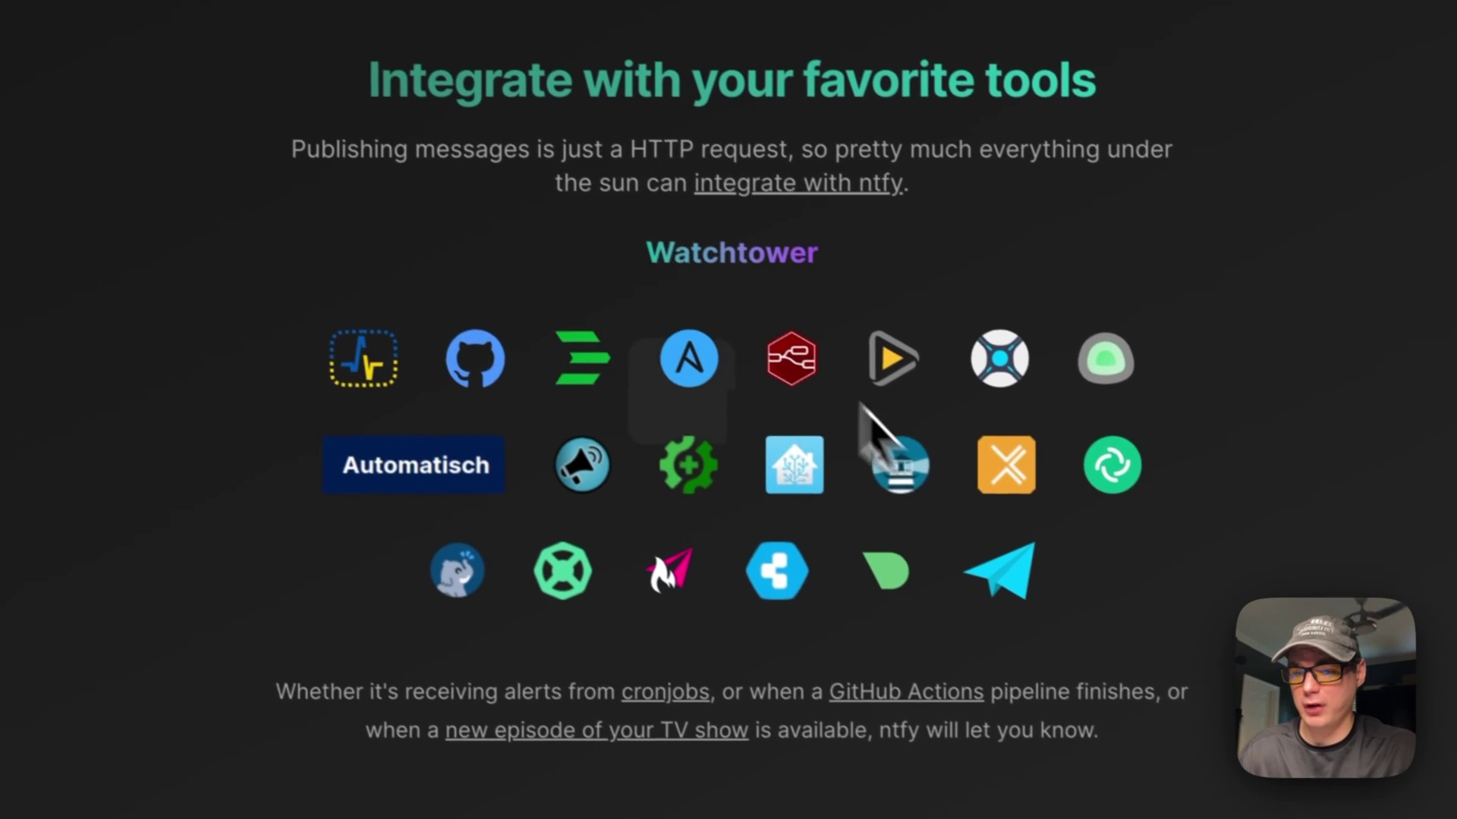
pyautogui.scroll(-10, 504, 299)
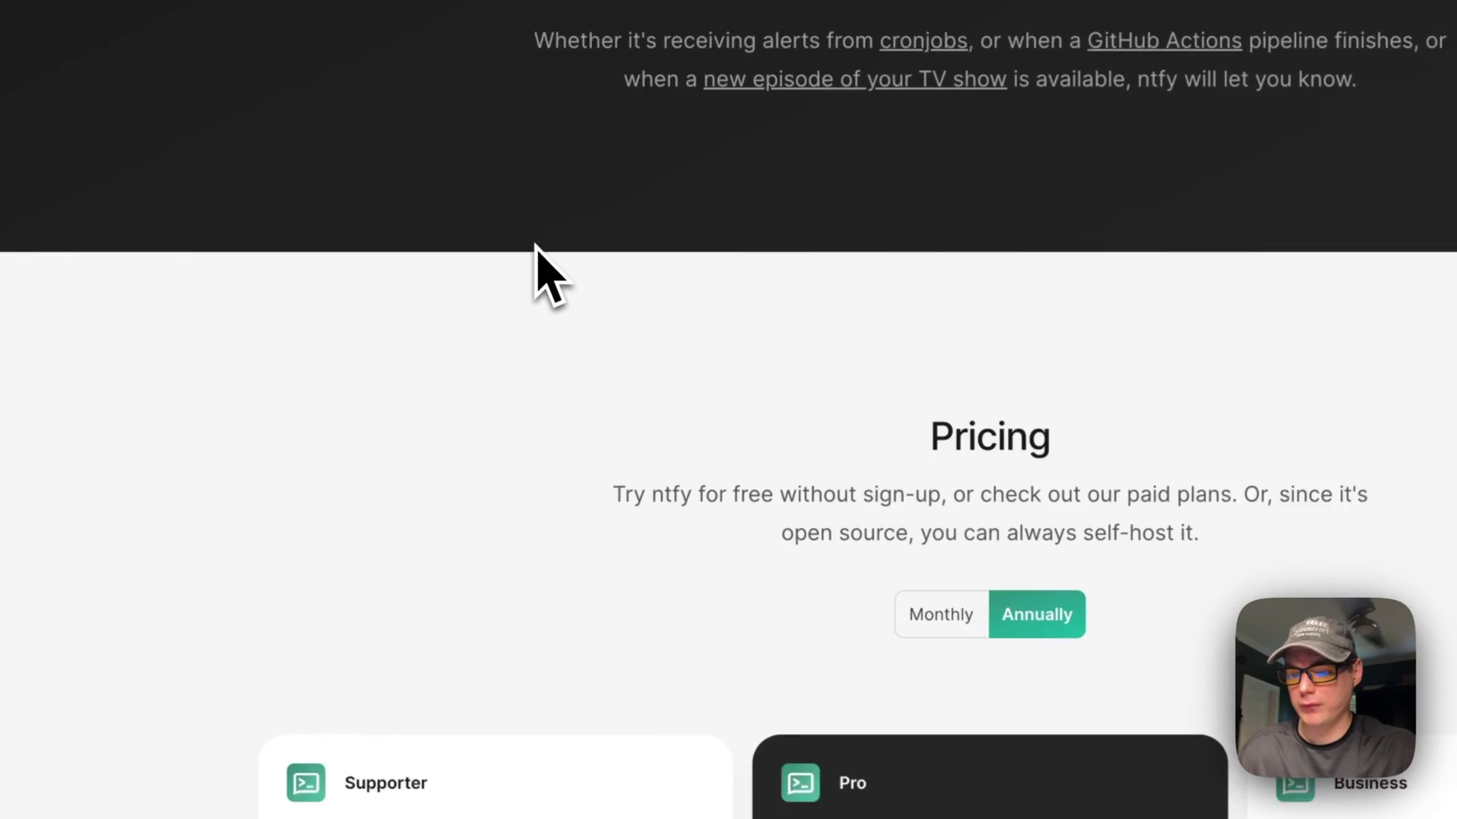
pyautogui.scroll(-5, 541, 258)
pyautogui.scroll(20, 531, 288)
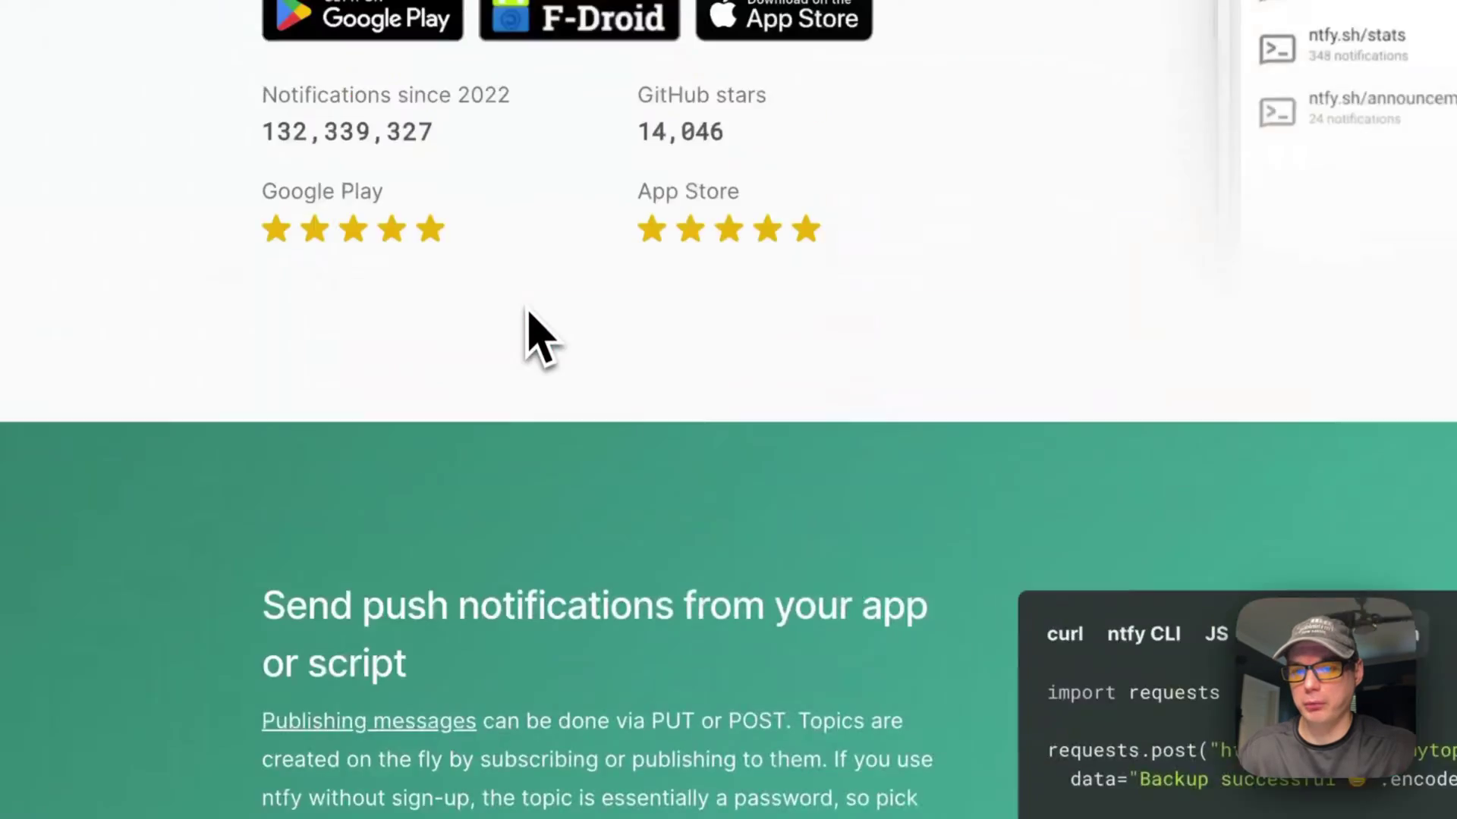
pyautogui.scroll(-1, 538, 342)
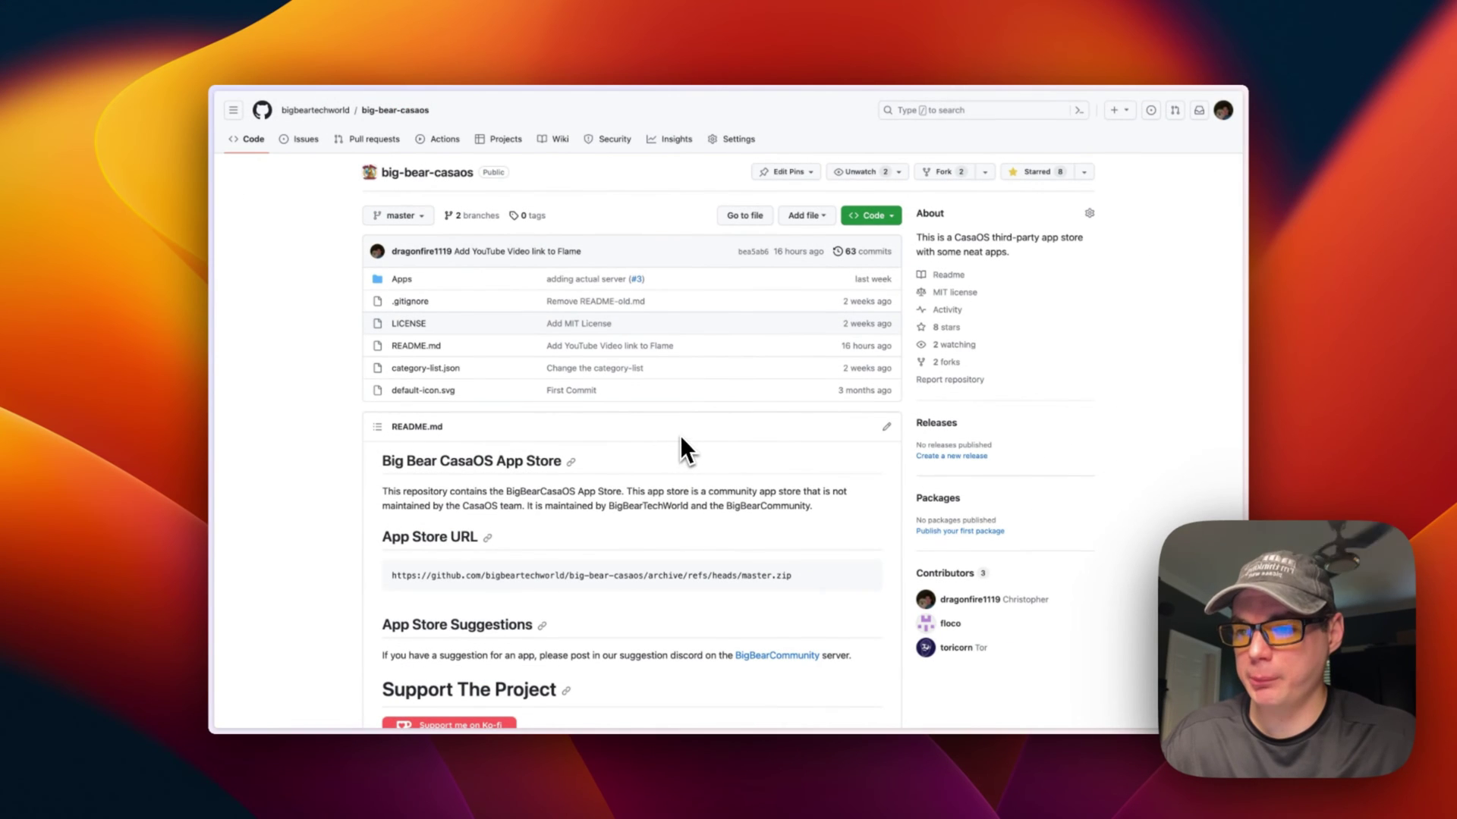
# Step: Select the full Big Bear App Store URL in the big-bear-casaos README
pyautogui.scroll(-3, 658, 449)
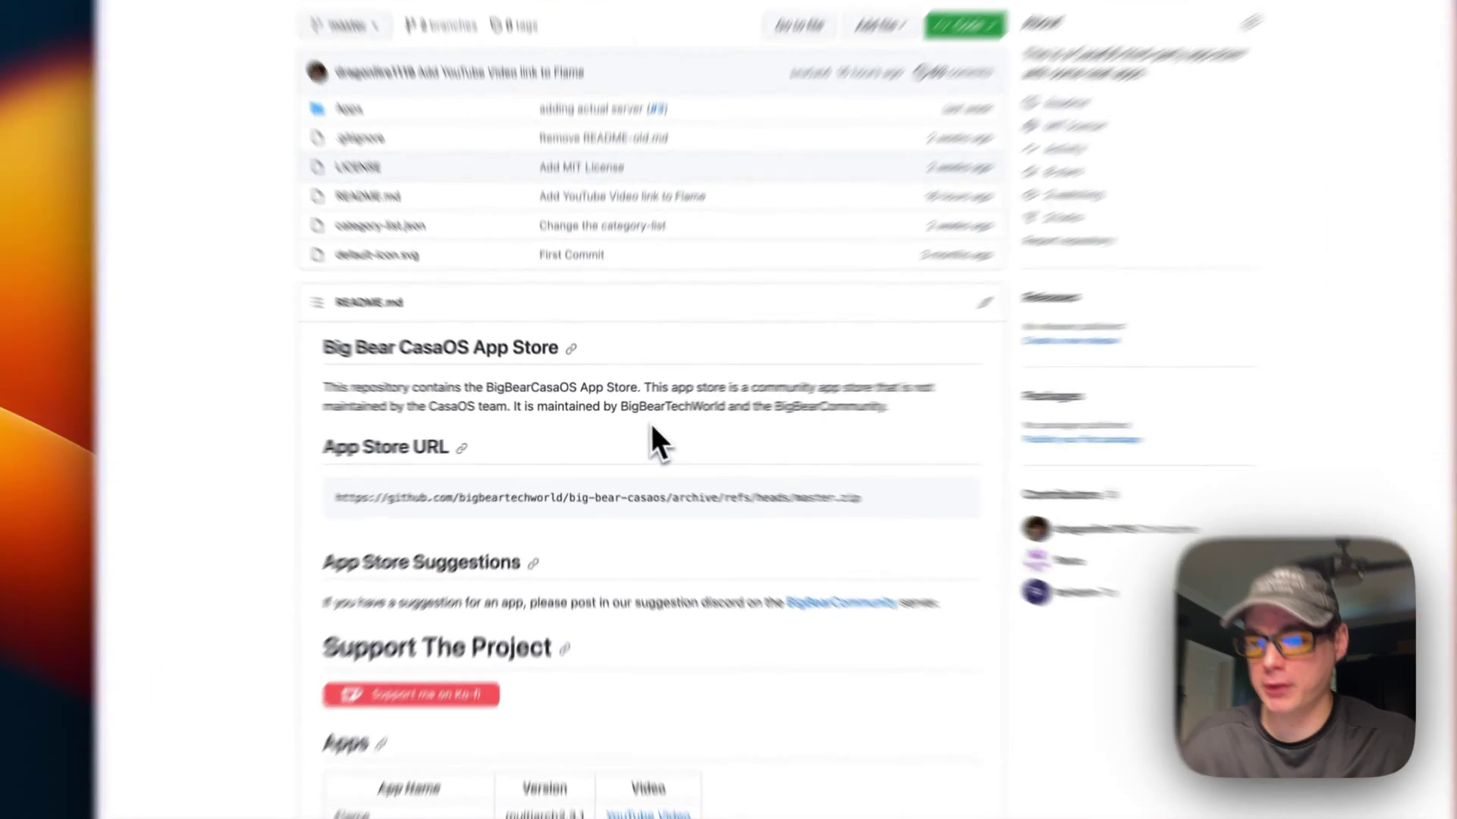
pyautogui.doubleClick(631, 411)
pyautogui.doubleClick(749, 411)
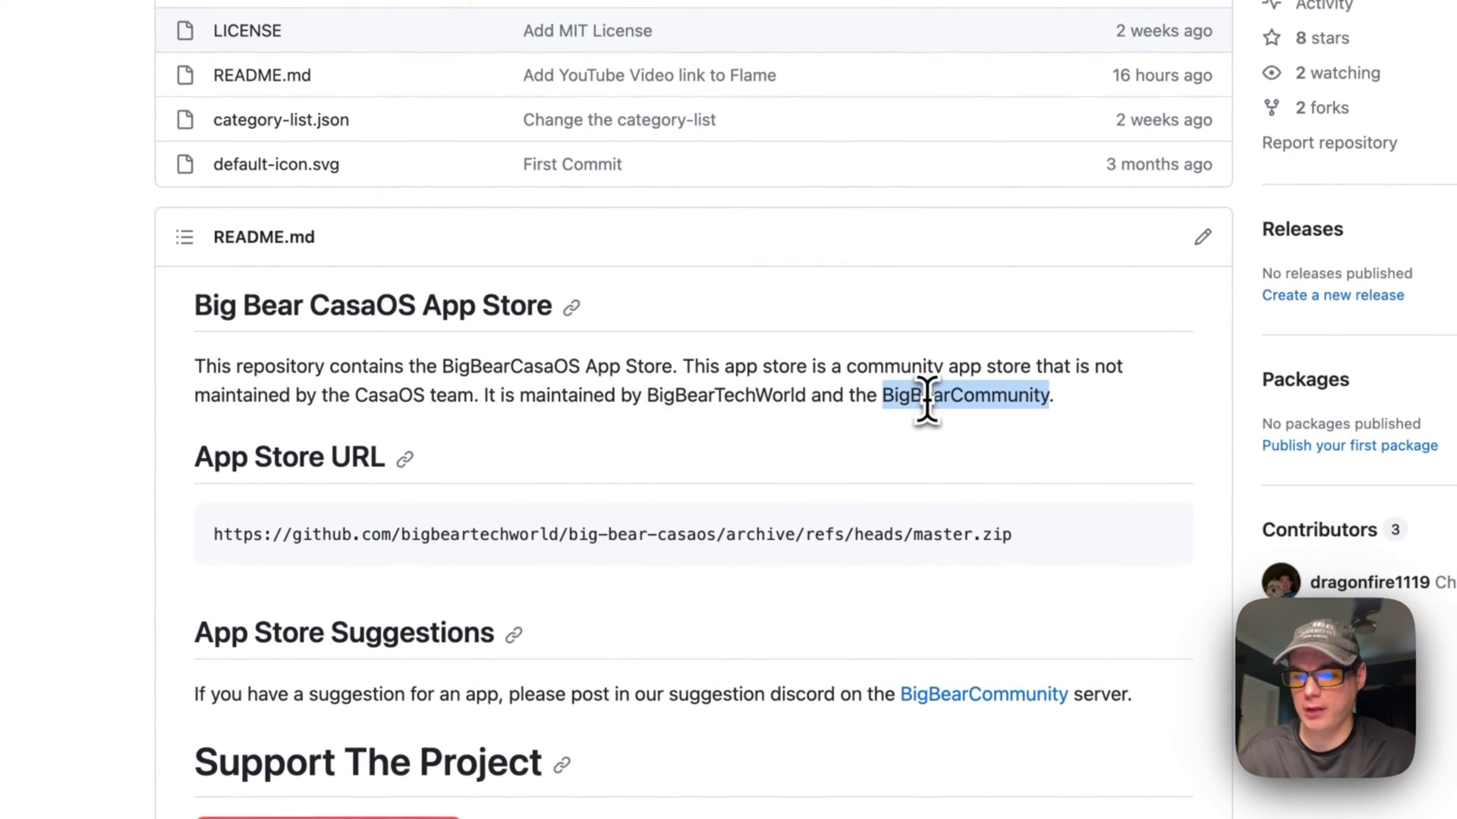
pyautogui.scroll(-10, 842, 448)
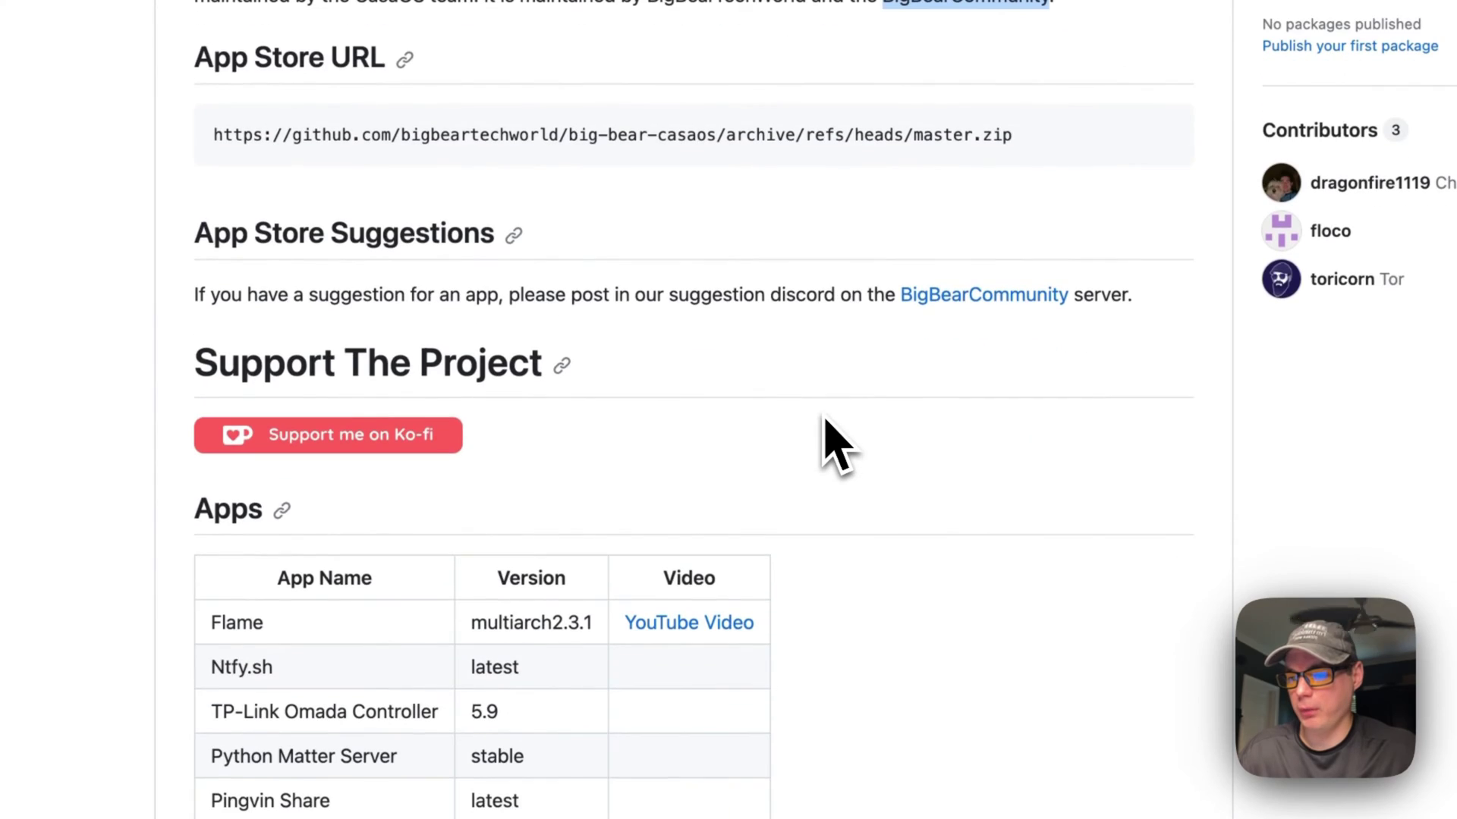
pyautogui.scroll(6, 559, 390)
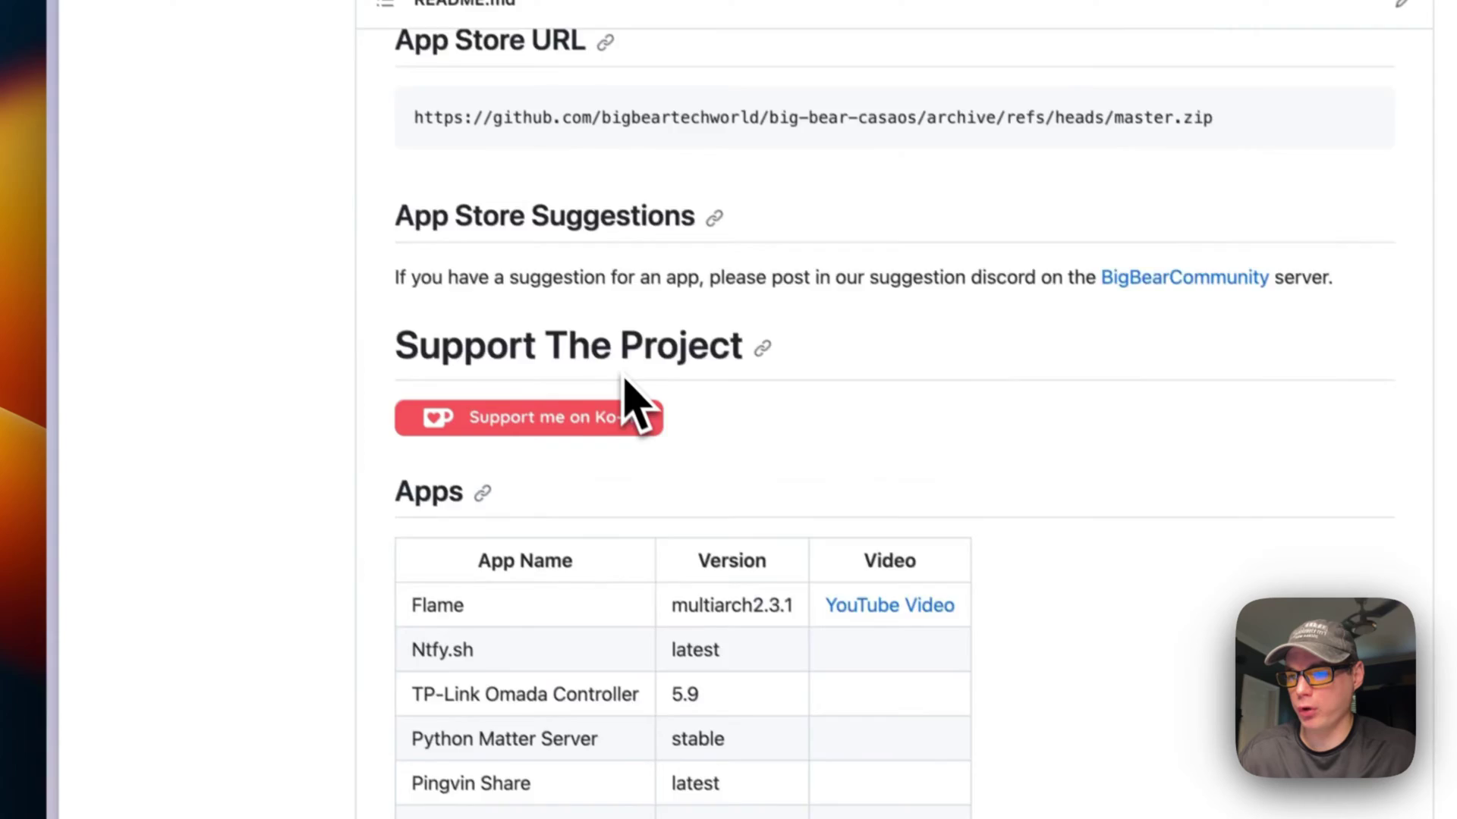
pyautogui.click(438, 296)
pyautogui.moveTo(437, 296); pyautogui.dragTo(1350, 297)
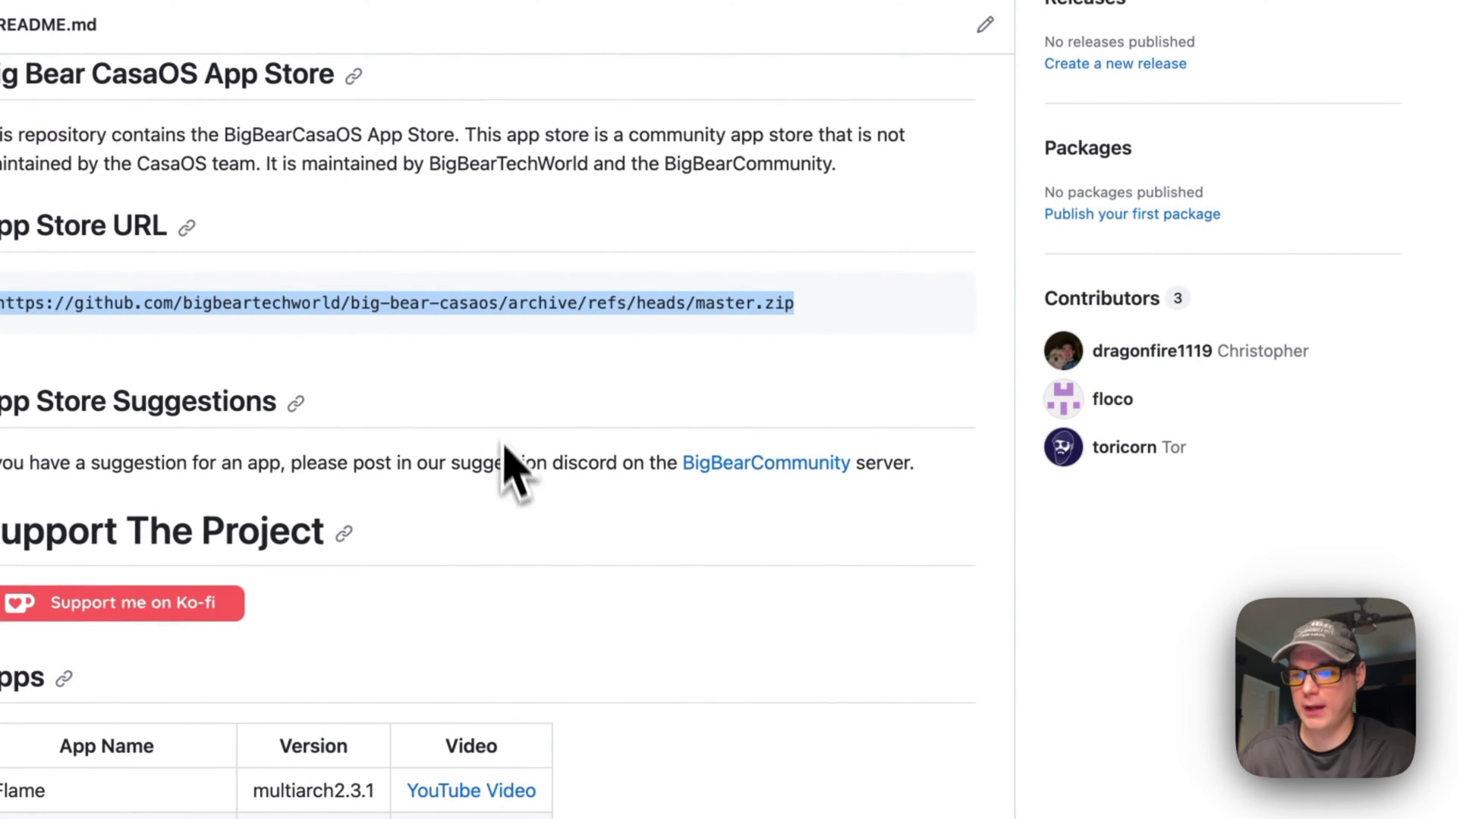
# Step: Scroll through the rest of the README, then clear the URL highlight
pyautogui.scroll(-8, 504, 451)
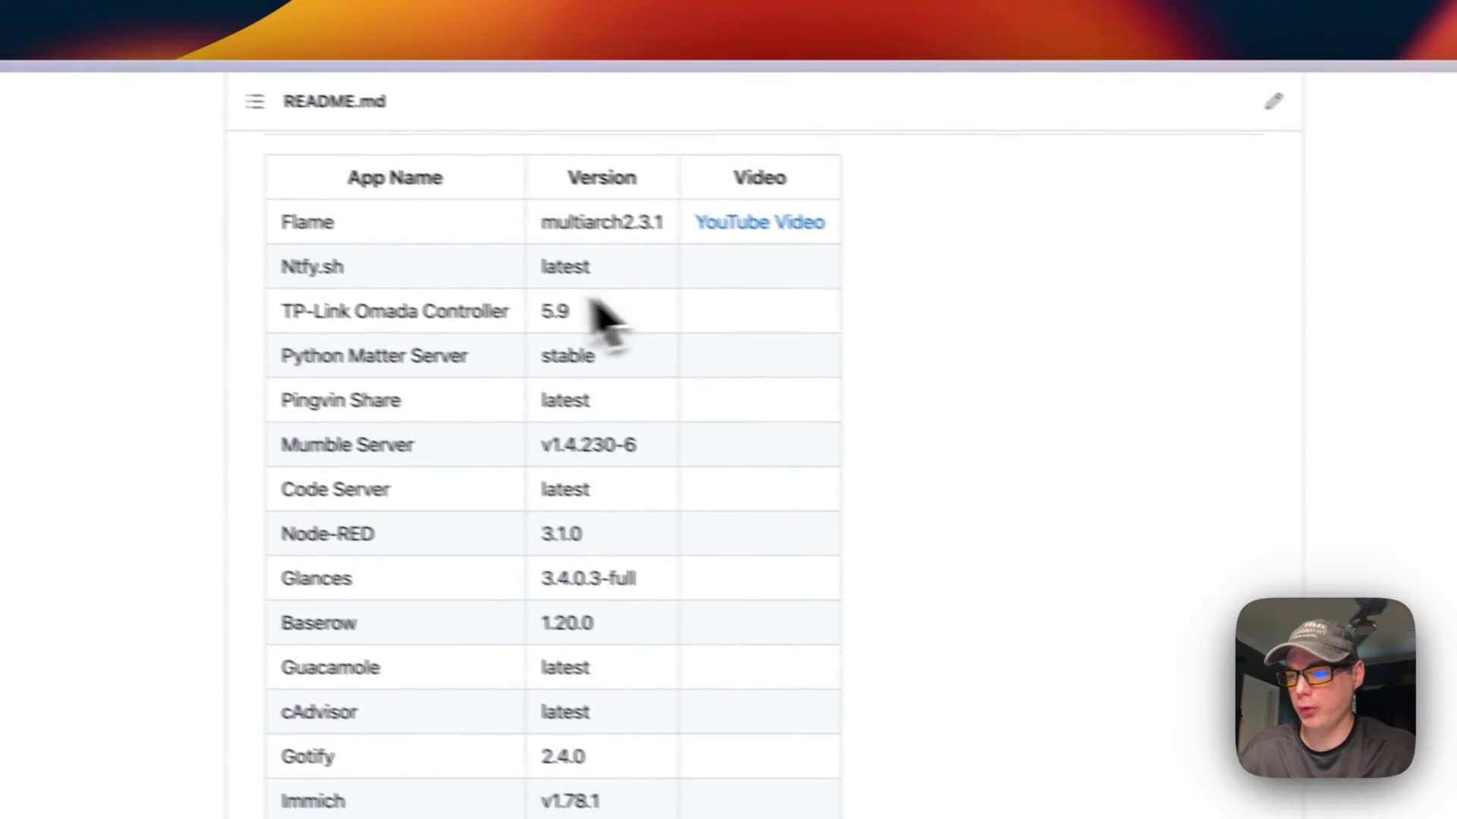
pyautogui.scroll(-7, 599, 417)
pyautogui.scroll(7, 592, 456)
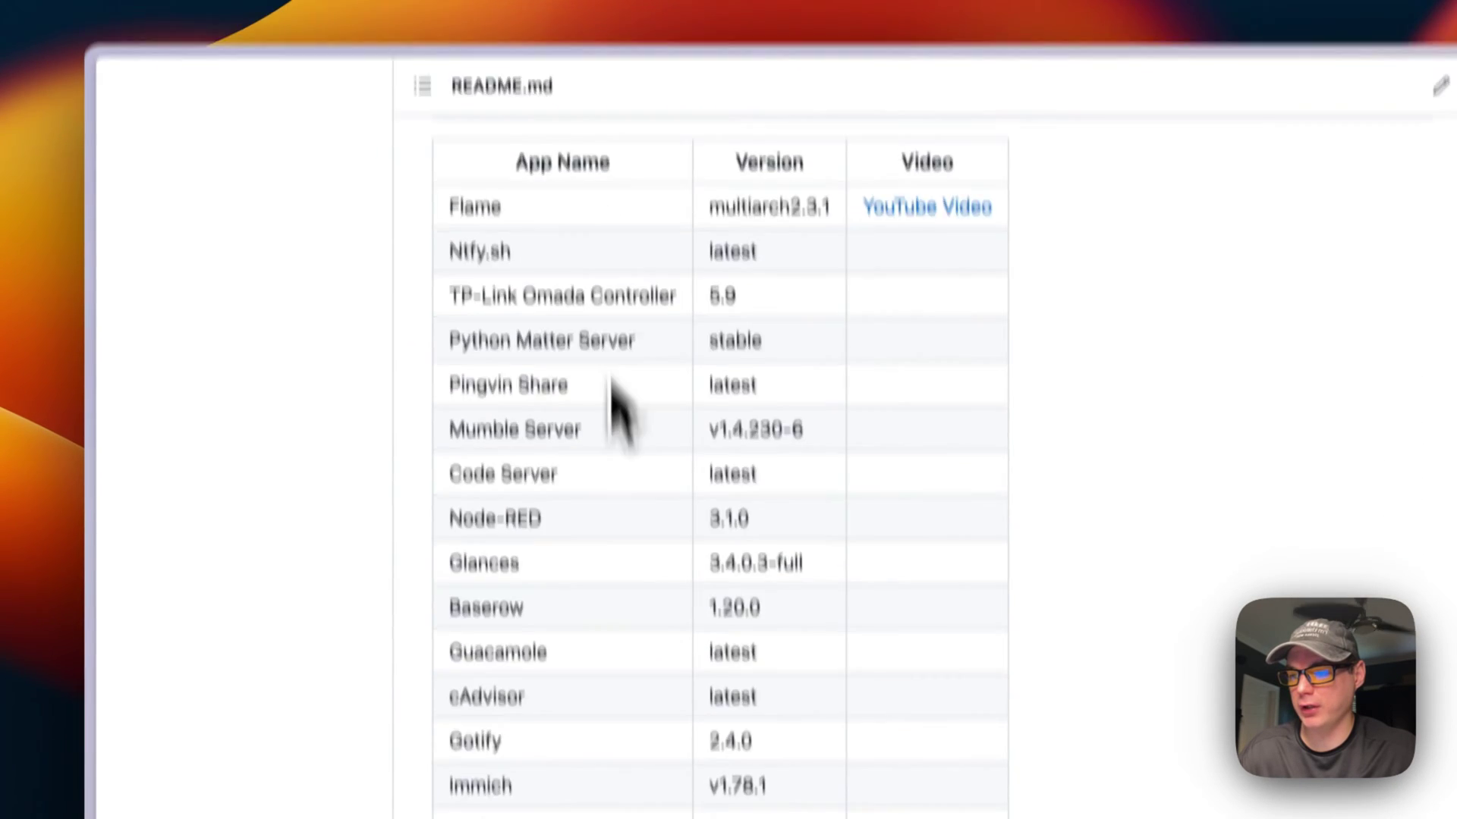
pyautogui.scroll(-5, 618, 414)
pyautogui.scroll(3, 599, 205)
pyautogui.scroll(-2, 630, 440)
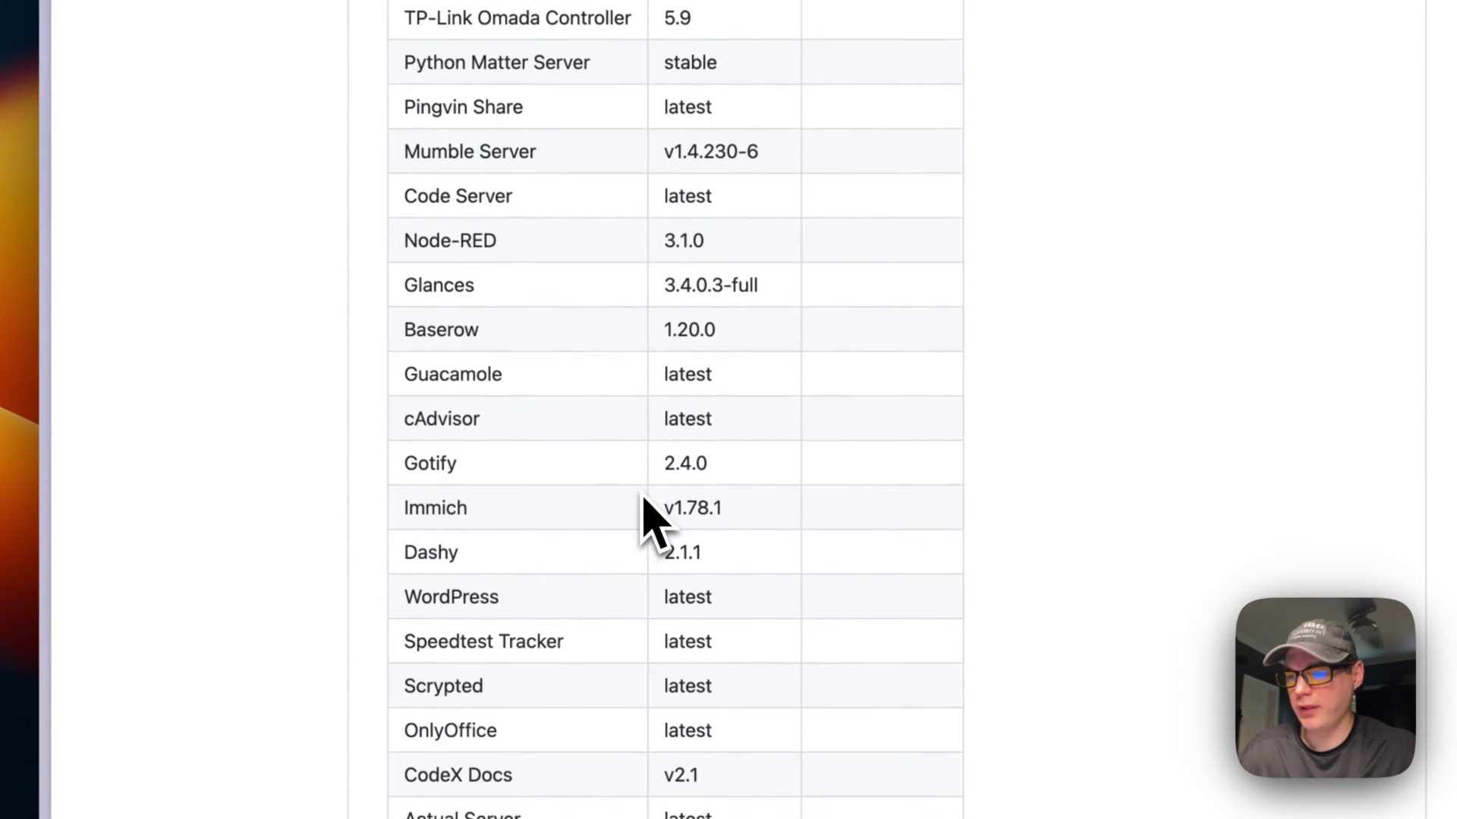
pyautogui.scroll(5, 649, 516)
pyautogui.scroll(-5, 645, 516)
pyautogui.scroll(-15, 664, 600)
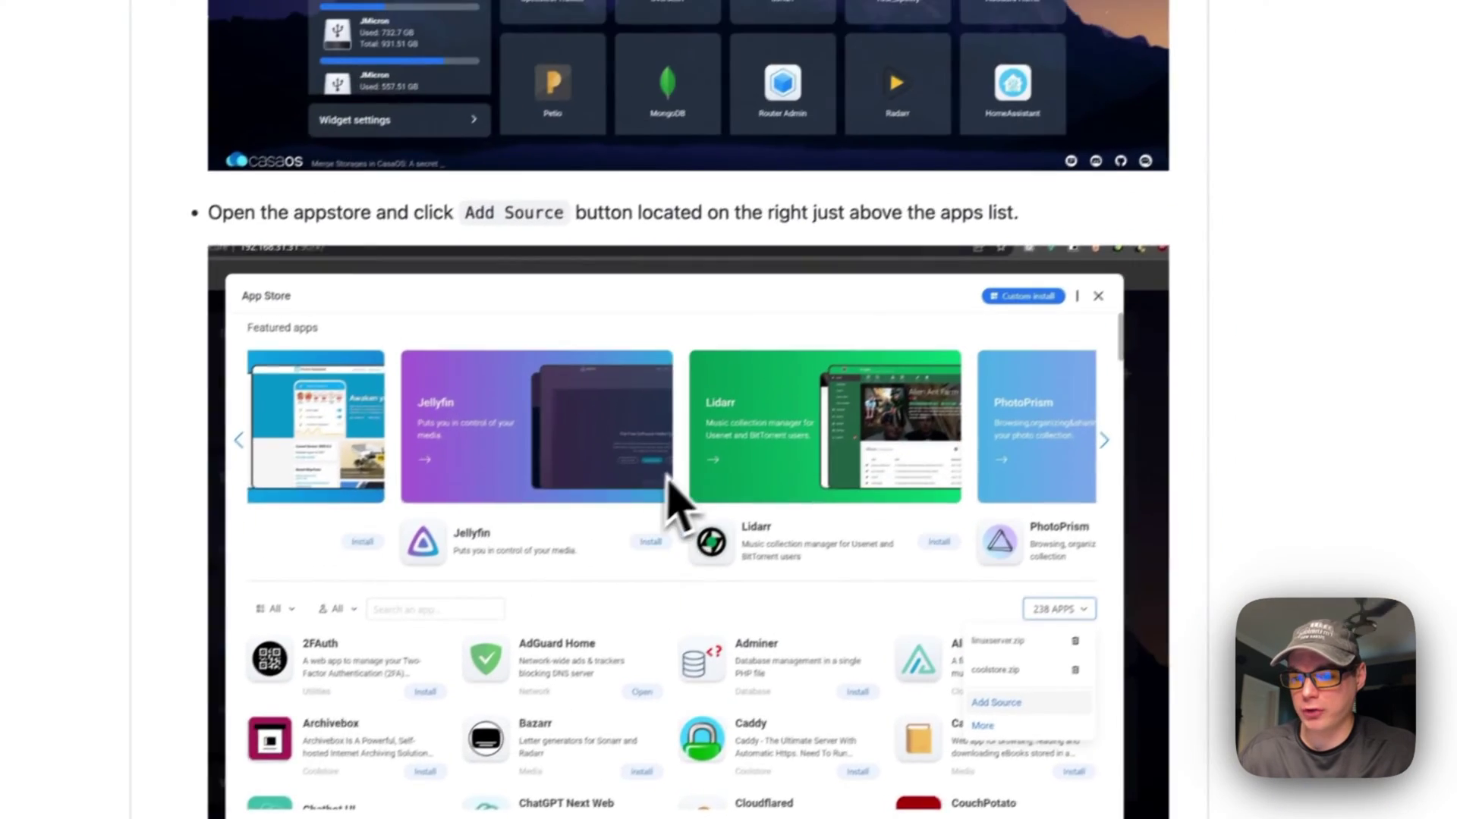
pyautogui.scroll(-10, 683, 508)
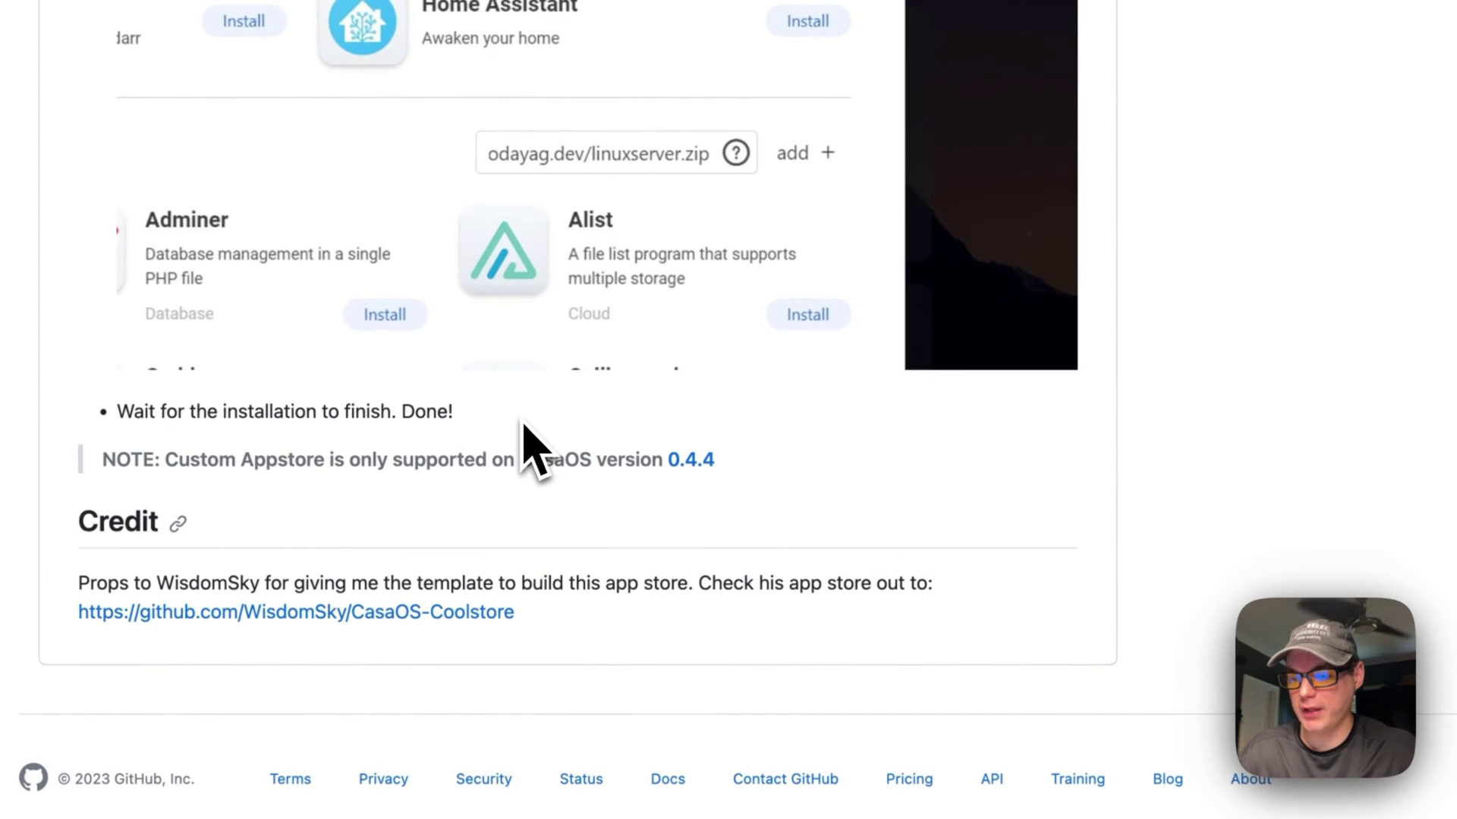
pyautogui.scroll(20, 529, 439)
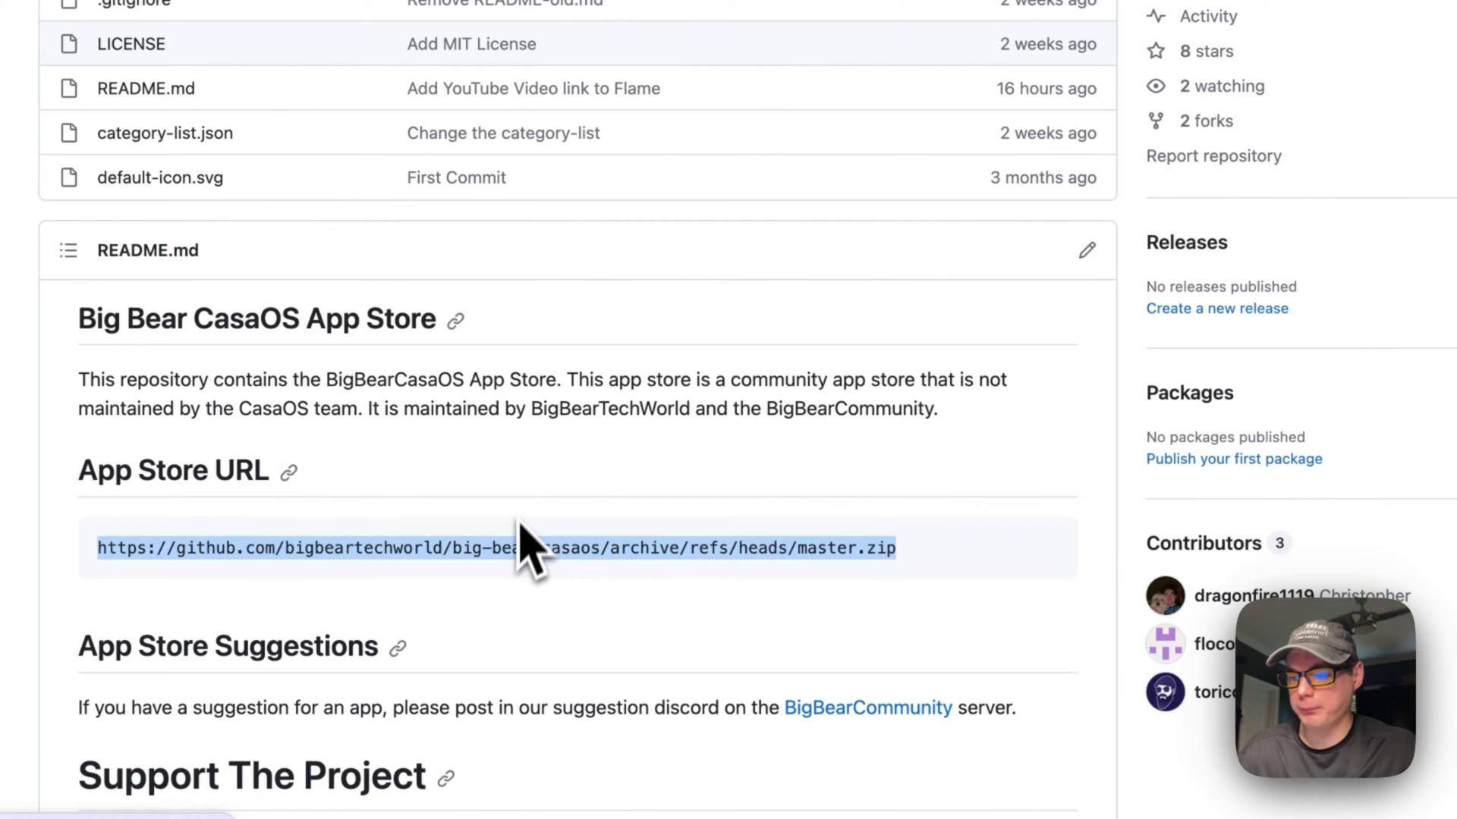
pyautogui.click(1017, 569)
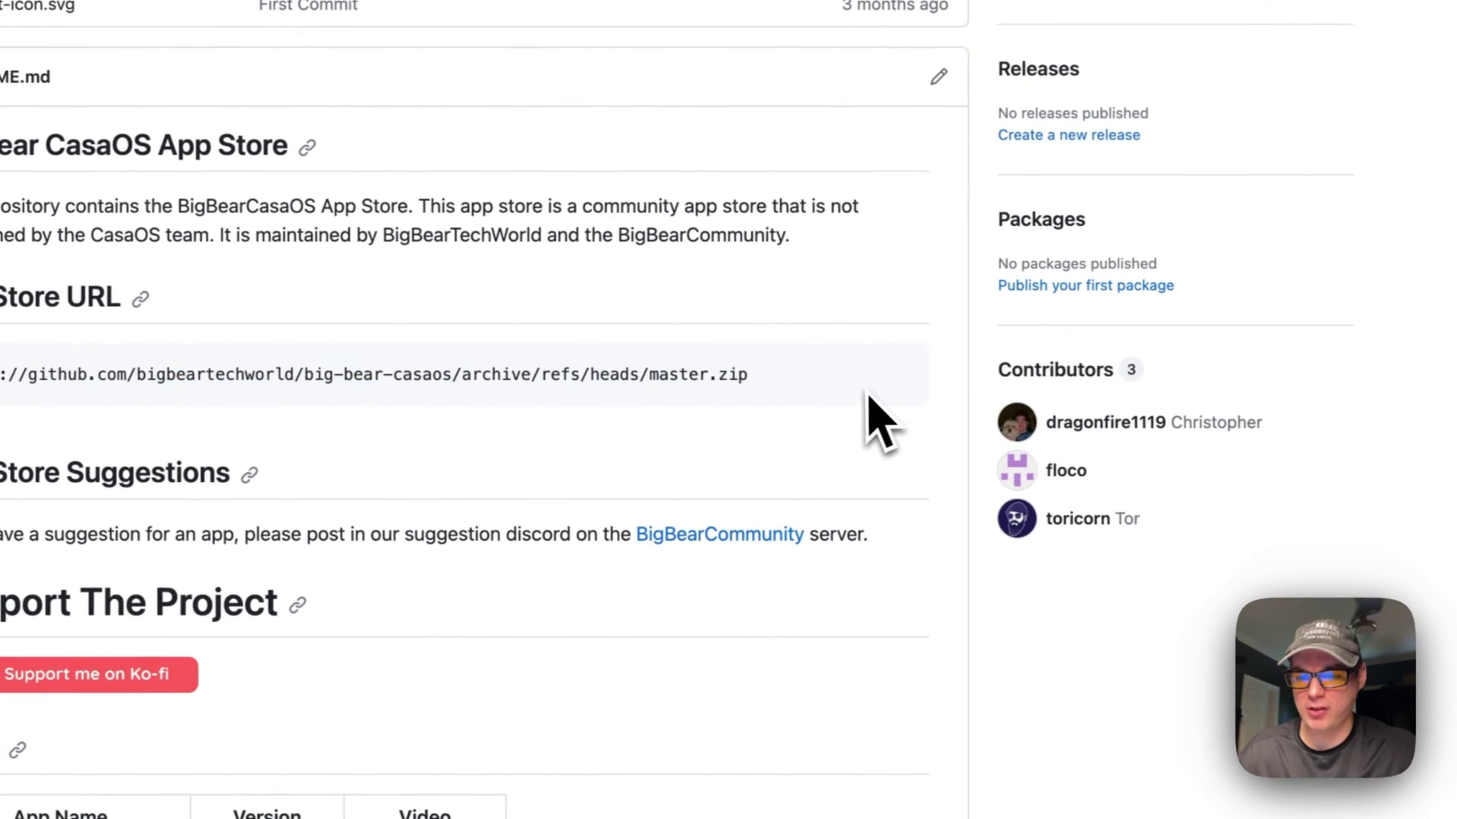
pyautogui.moveTo(816, 385)
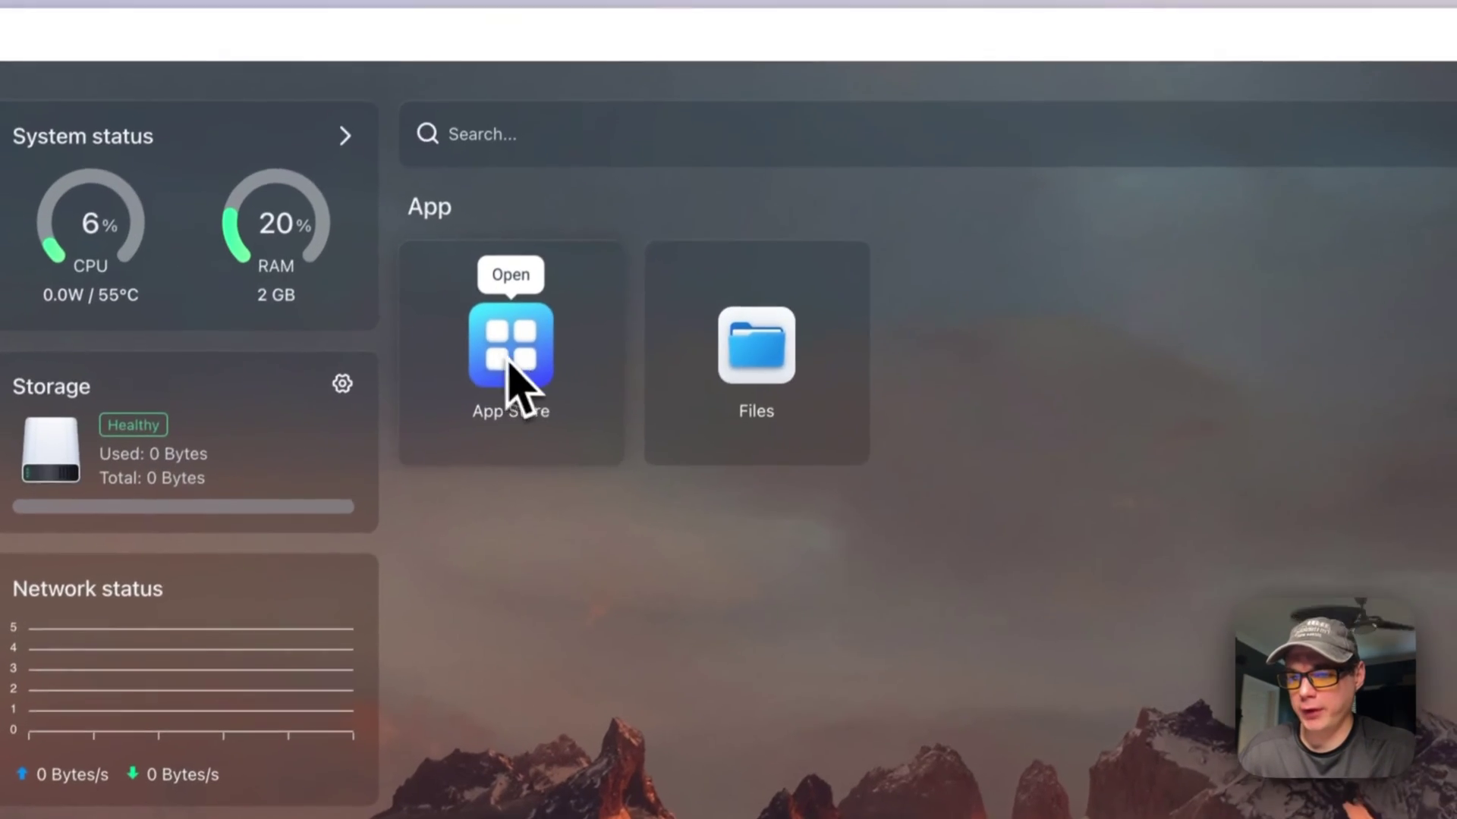
# Step: Paste the Big Bear URL into the App Store source box and add it
pyautogui.click(537, 278)
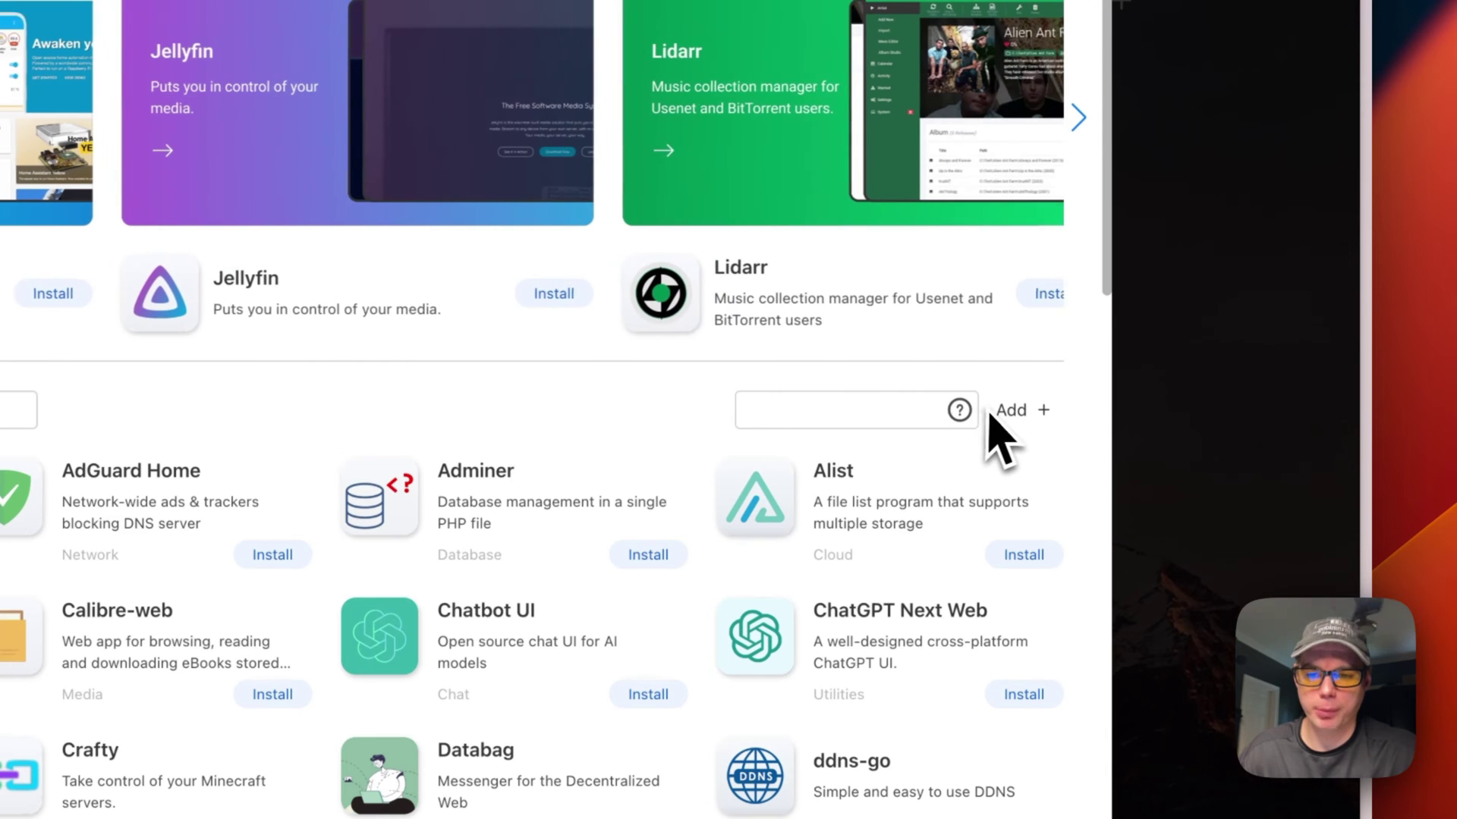
pyautogui.press('super+v')
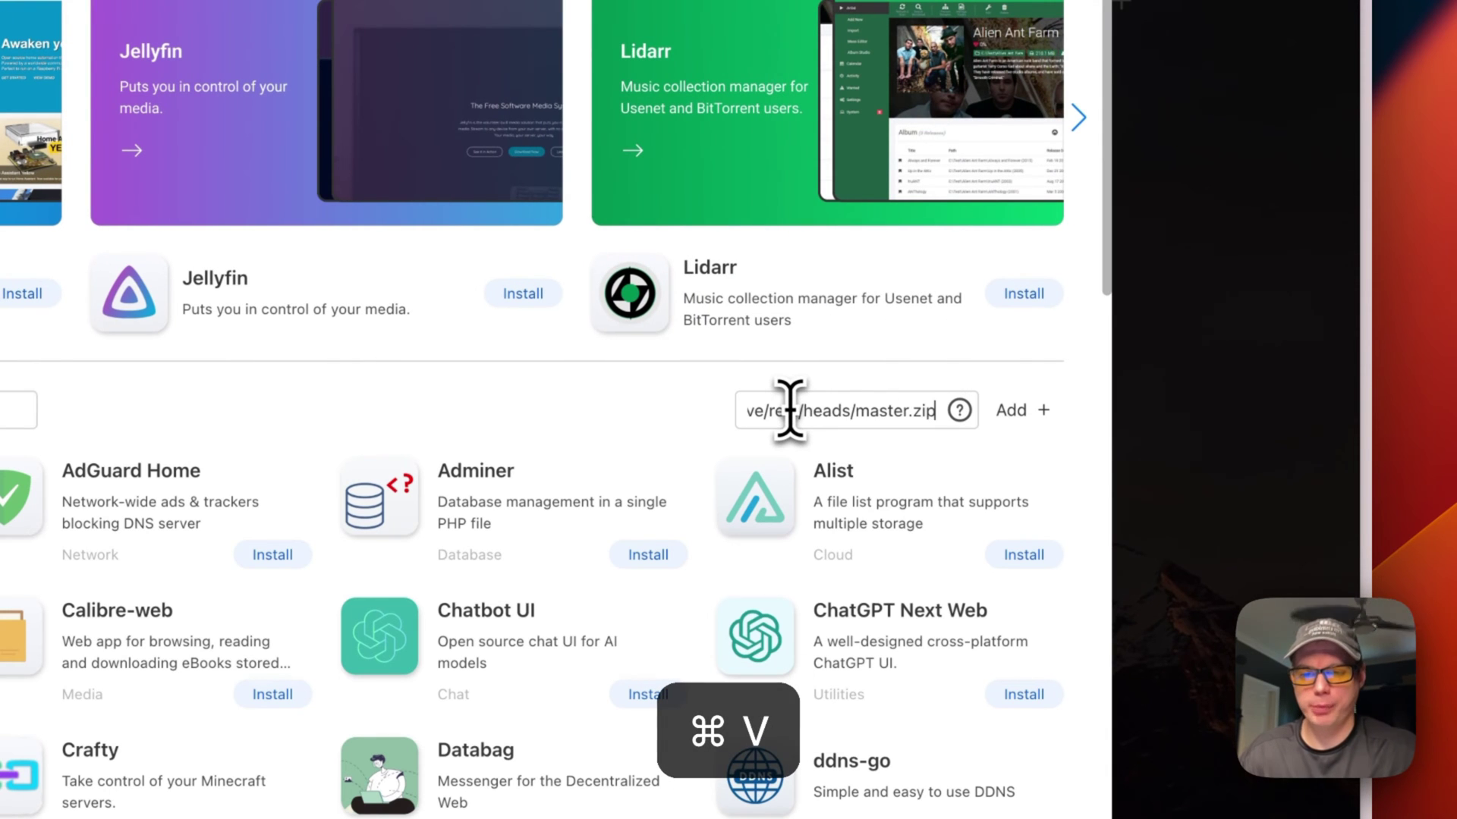
pyautogui.hscroll(-3, 779, 410)
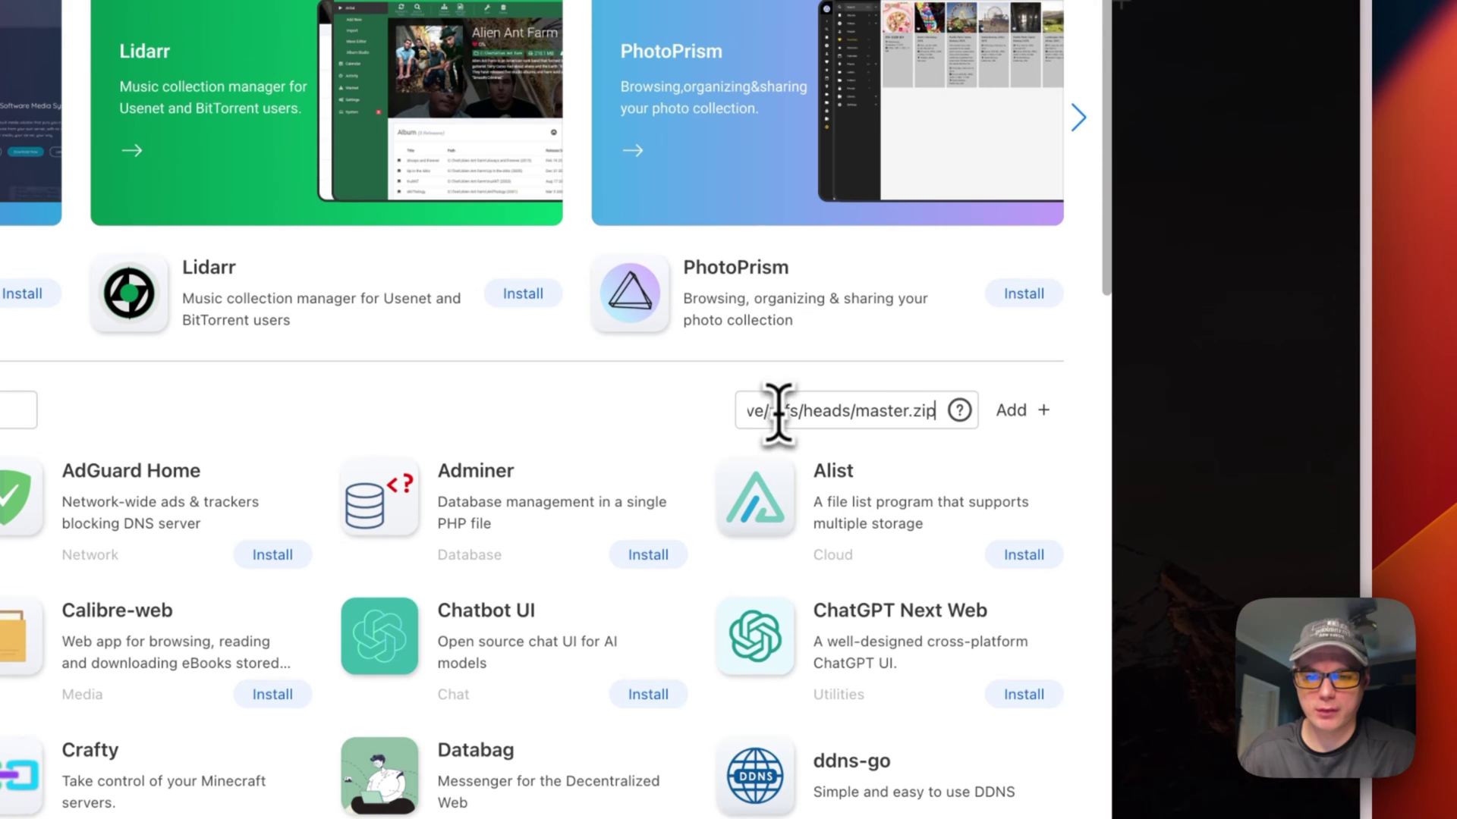
pyautogui.click(1015, 413)
pyautogui.scroll(-1, 1024, 421)
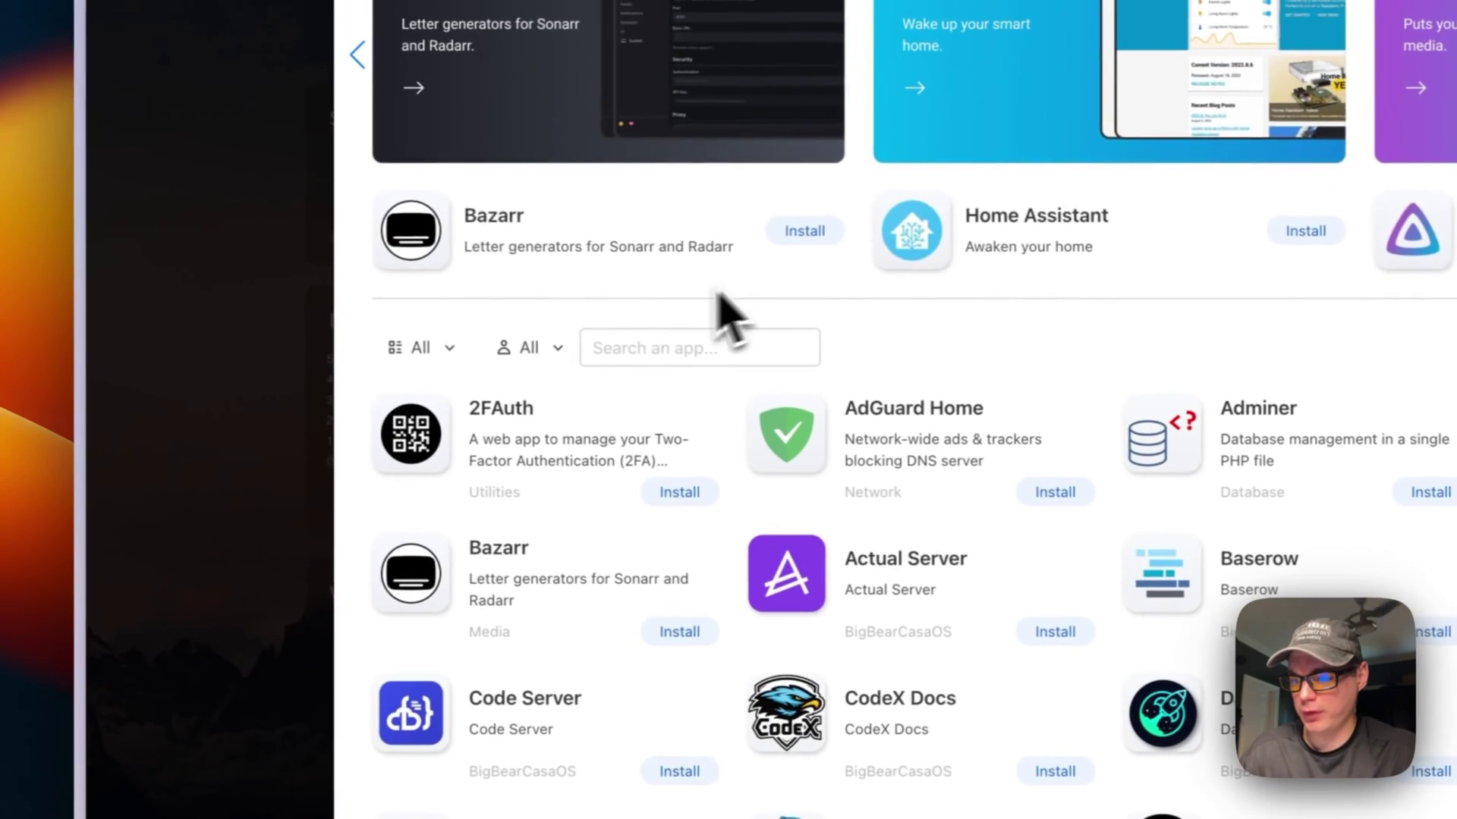
pyautogui.click(41, 272)
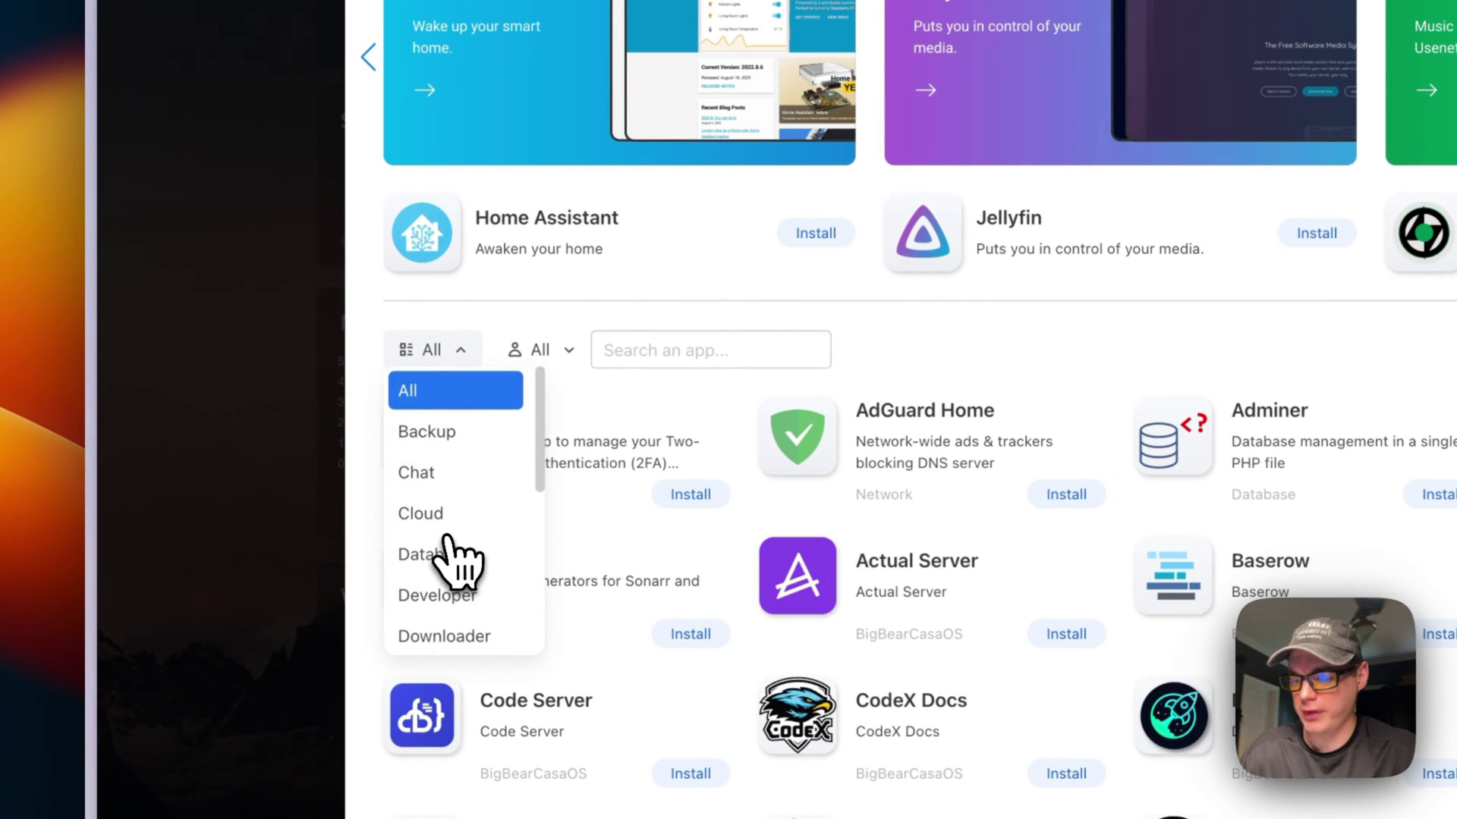
# Step: Reload the dashboard and filter the App Store to the BigBearCasaOS category
pyautogui.press('super+r')
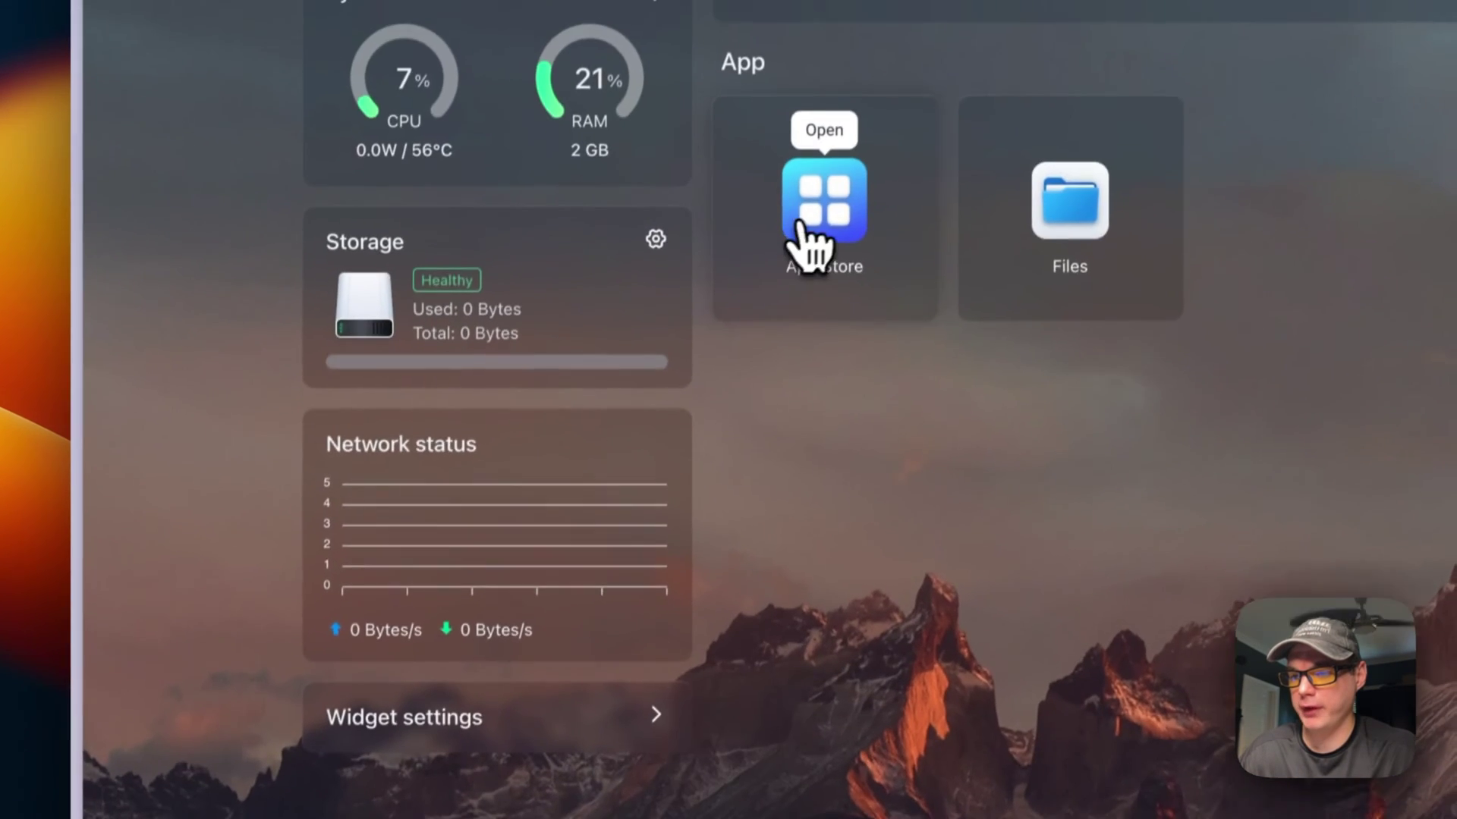
pyautogui.click(816, 236)
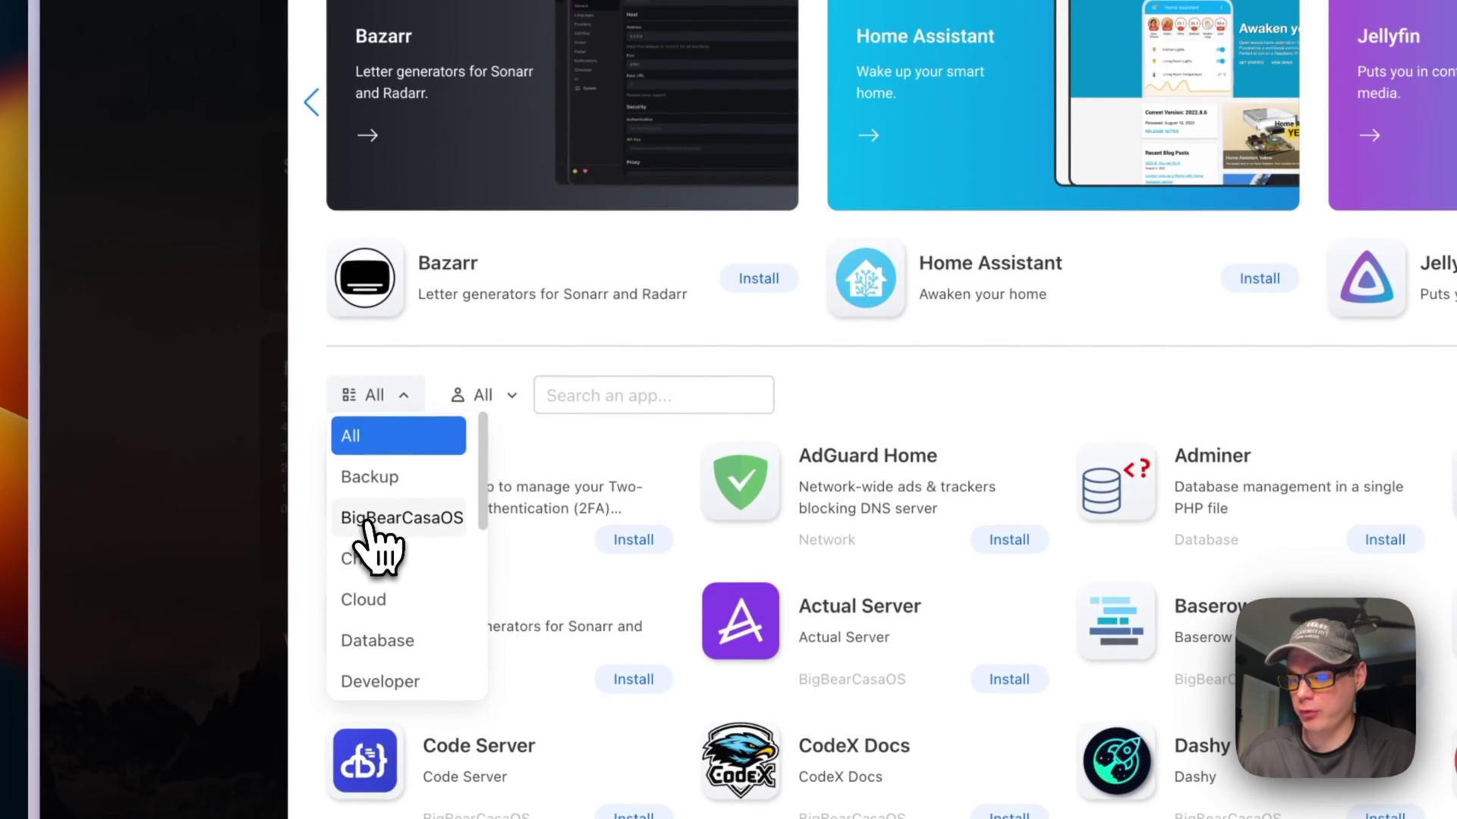
pyautogui.click(369, 520)
pyautogui.scroll(-2, 630, 538)
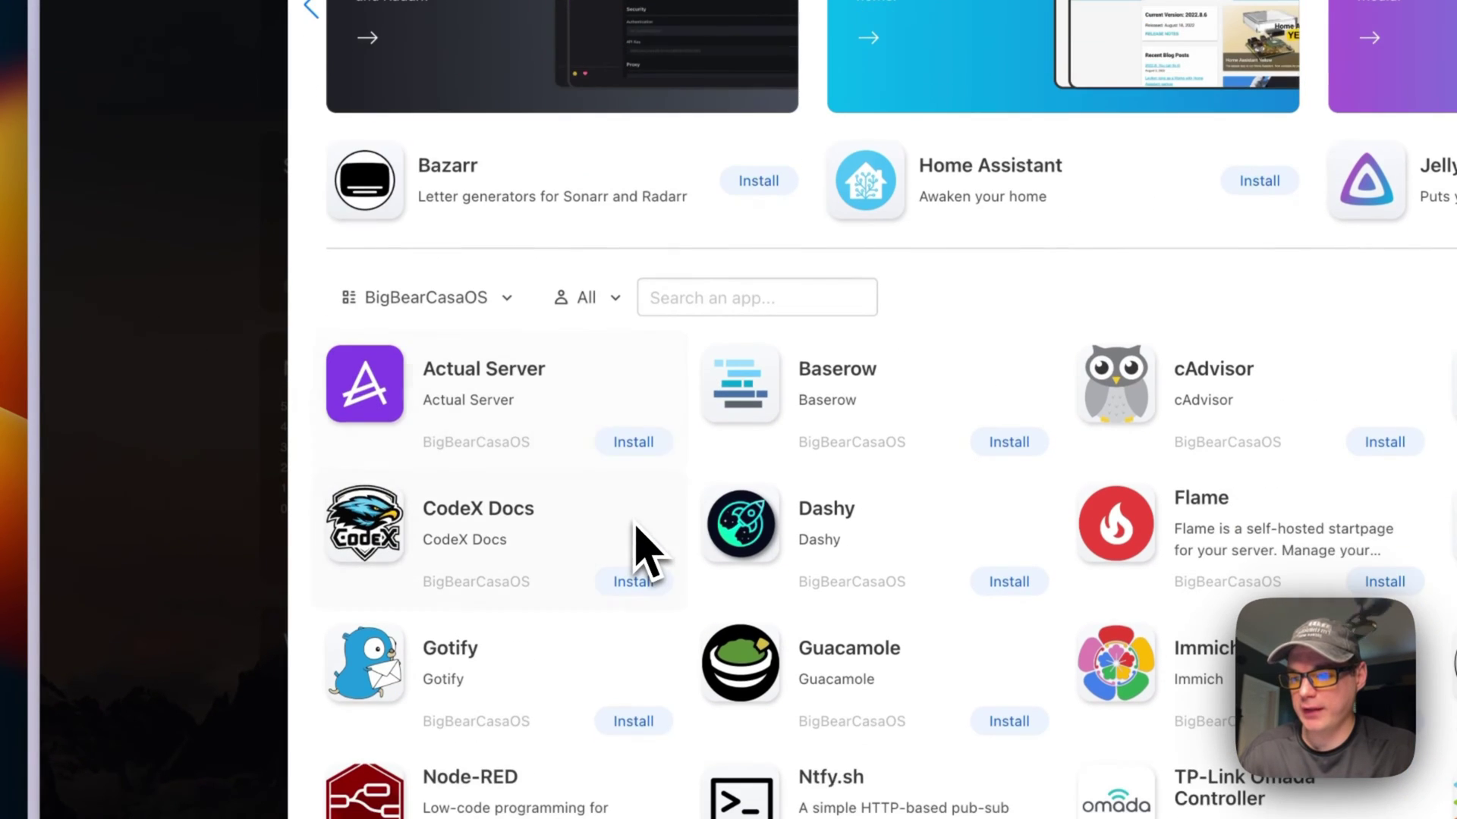
pyautogui.scroll(-5, 649, 554)
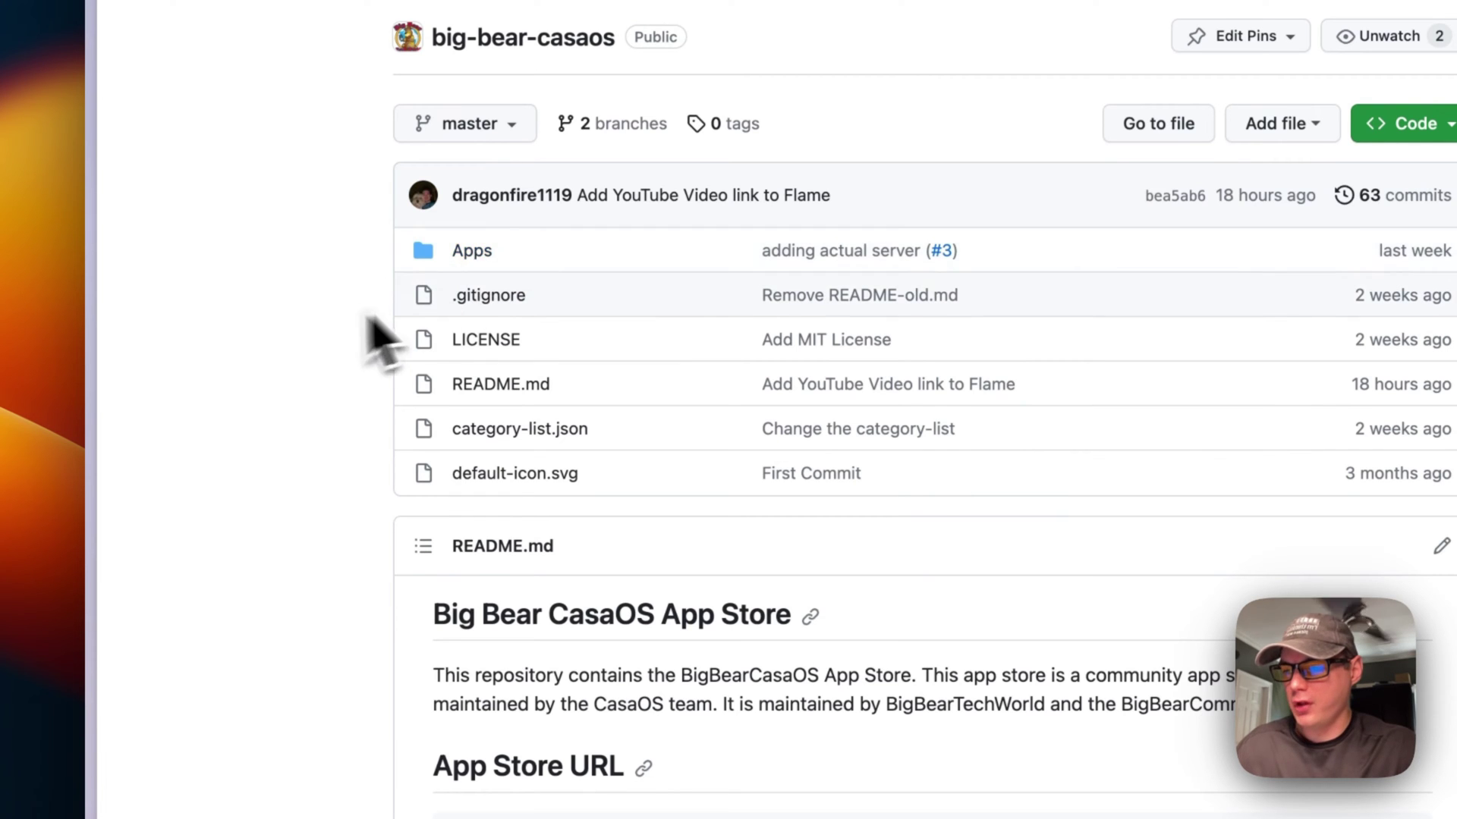
# Step: Open docker-compose.yml inside the repository's Apps/ntfysh folder
pyautogui.click(471, 251)
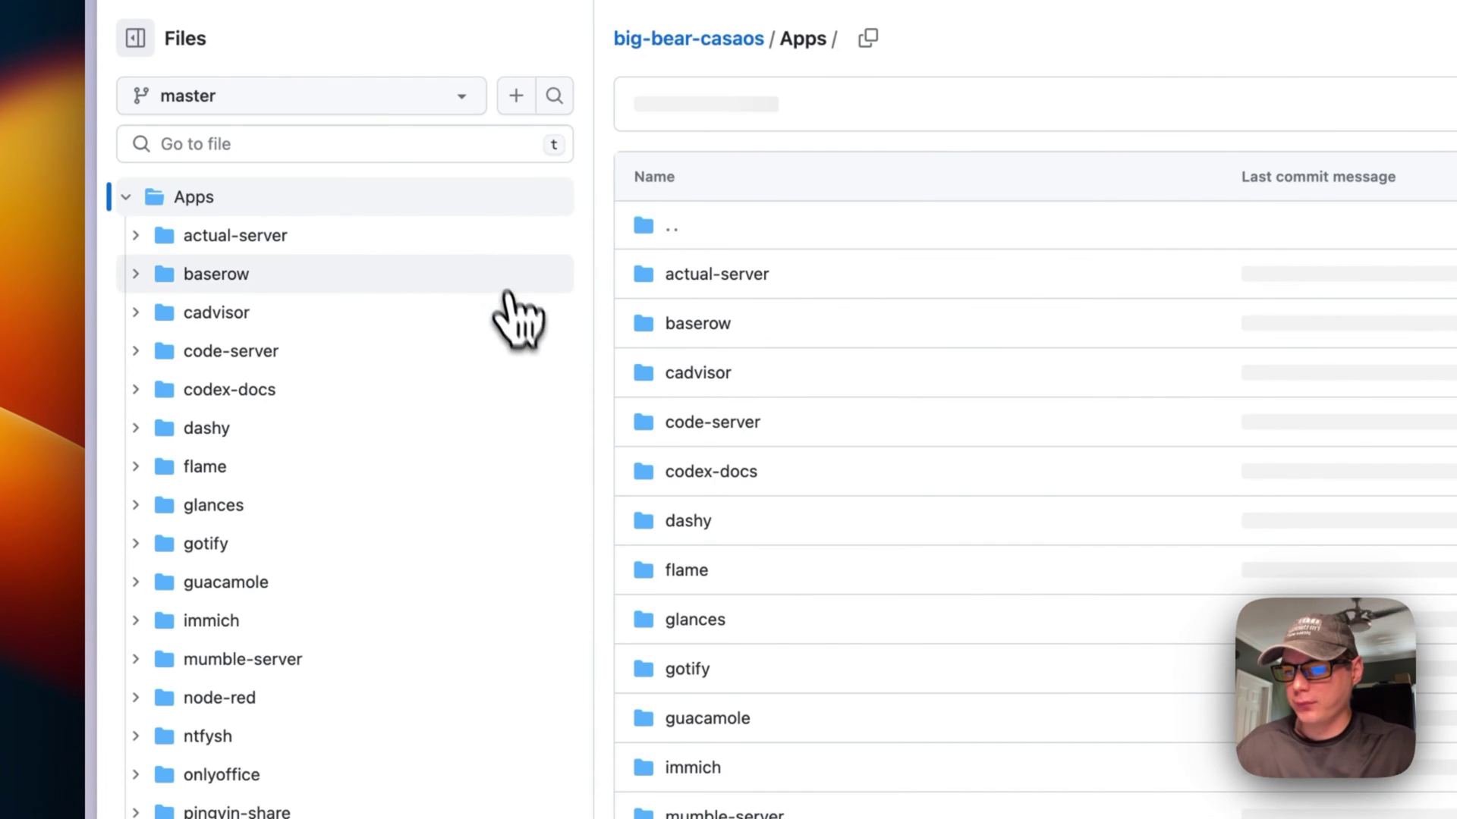
pyautogui.scroll(-3, 709, 422)
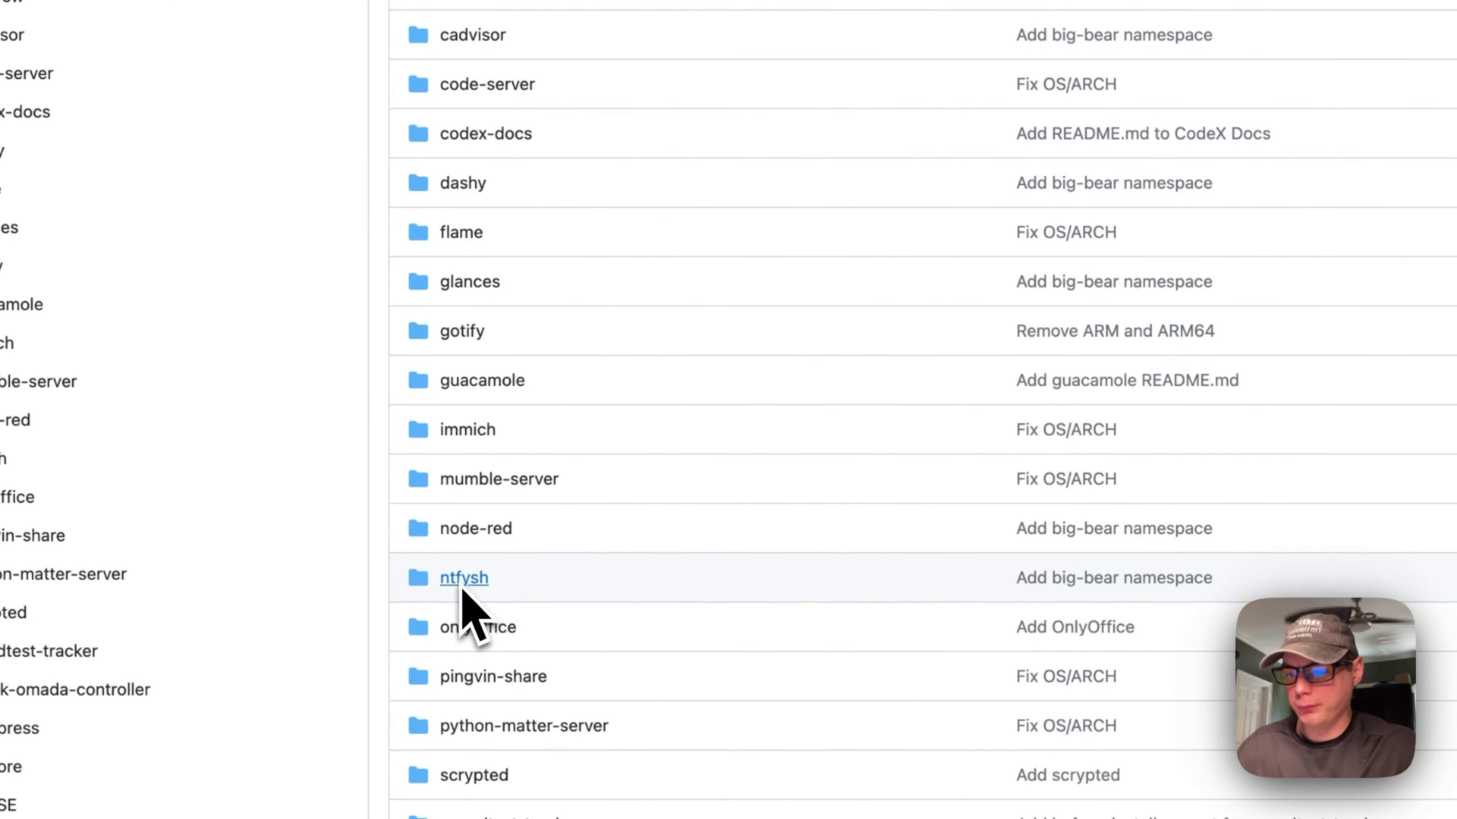
pyautogui.click(462, 588)
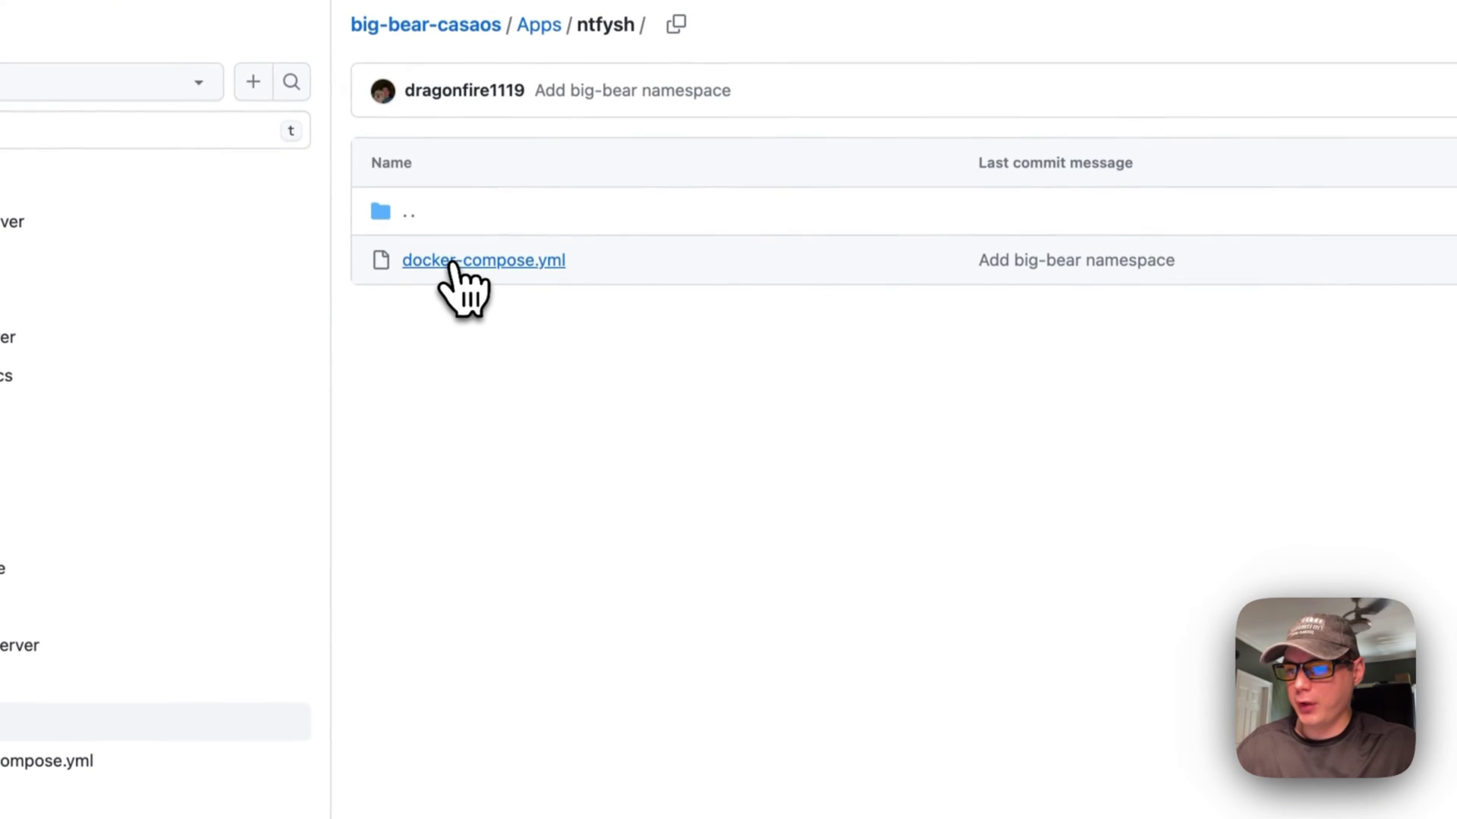
pyautogui.click(463, 265)
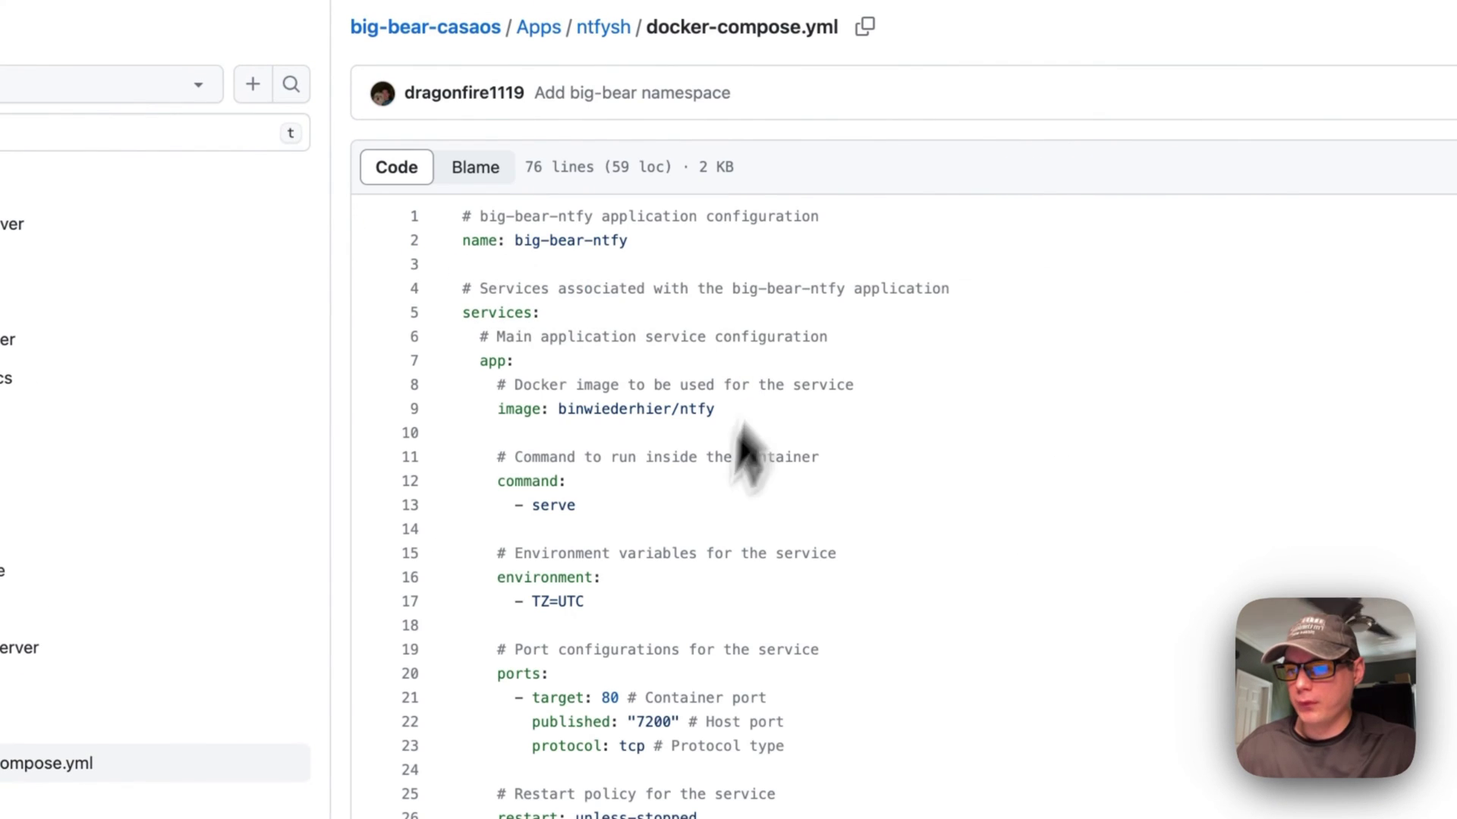
# Step: Highlight the project name big-bear-ntfy, the services key and the main service app
pyautogui.moveTo(459, 242); pyautogui.dragTo(1009, 248)
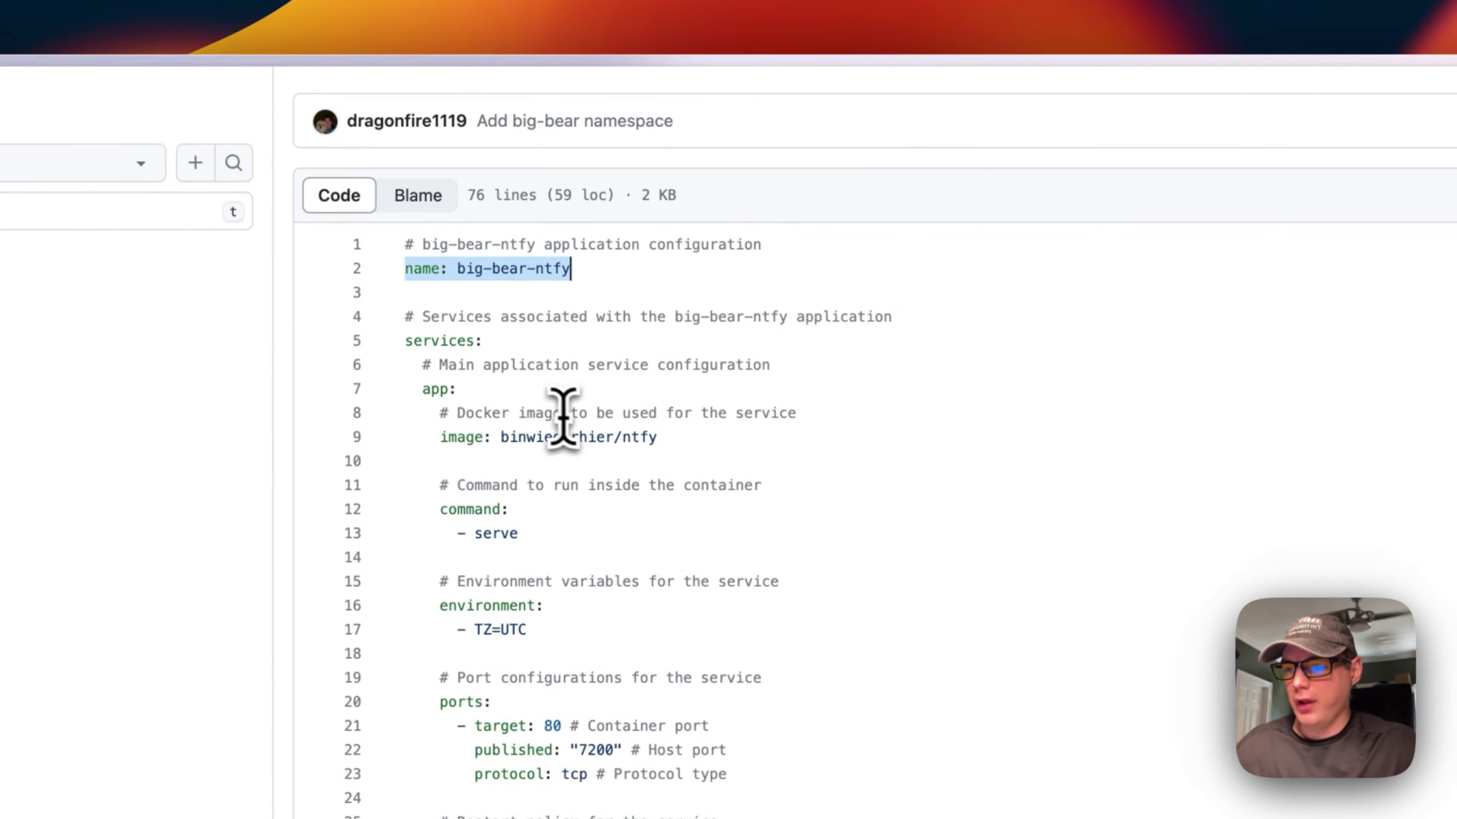
pyautogui.moveTo(405, 391); pyautogui.dragTo(483, 391)
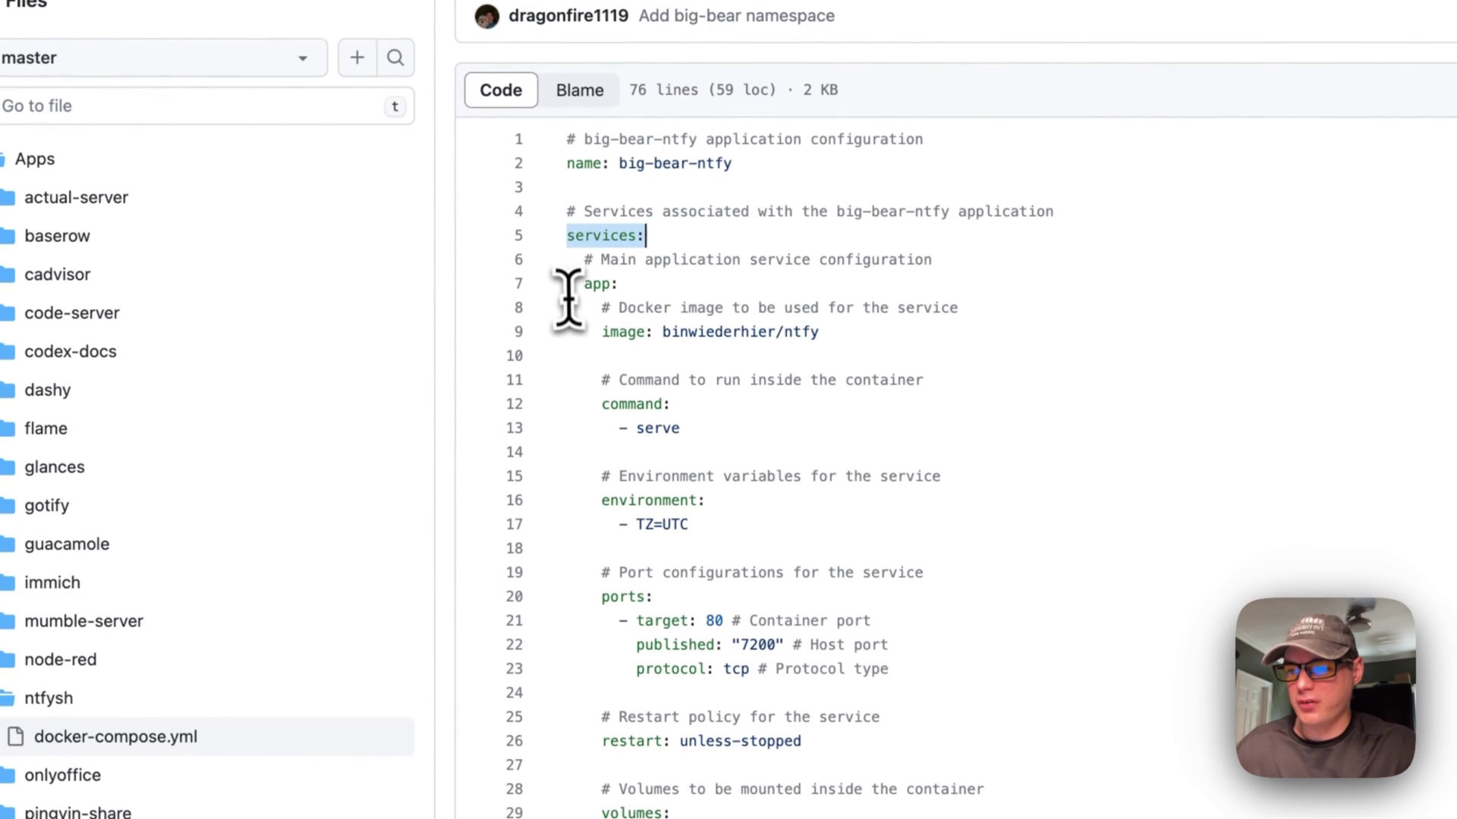
pyautogui.click(586, 283)
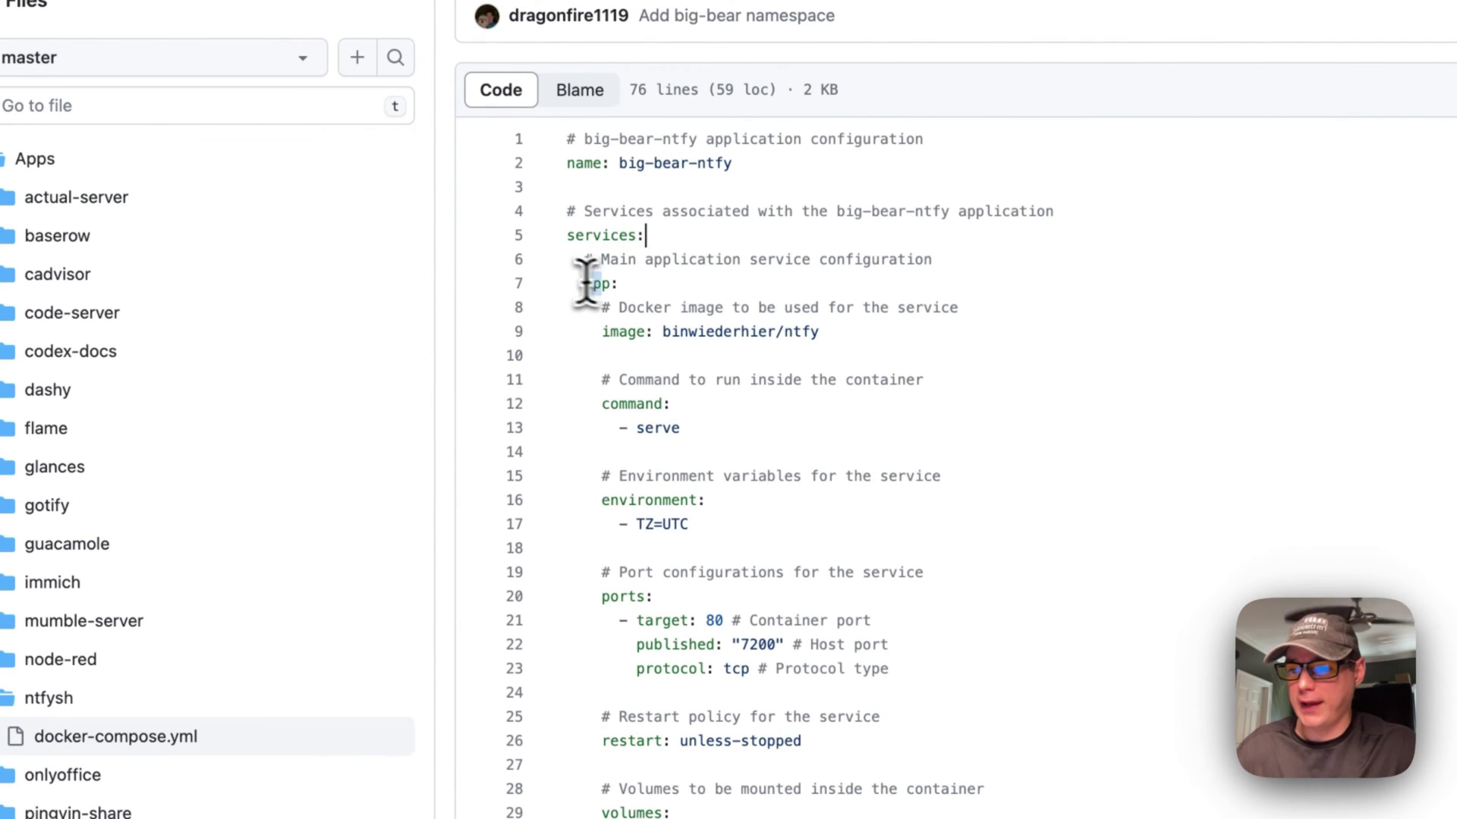
pyautogui.scroll(-10, 687, 311)
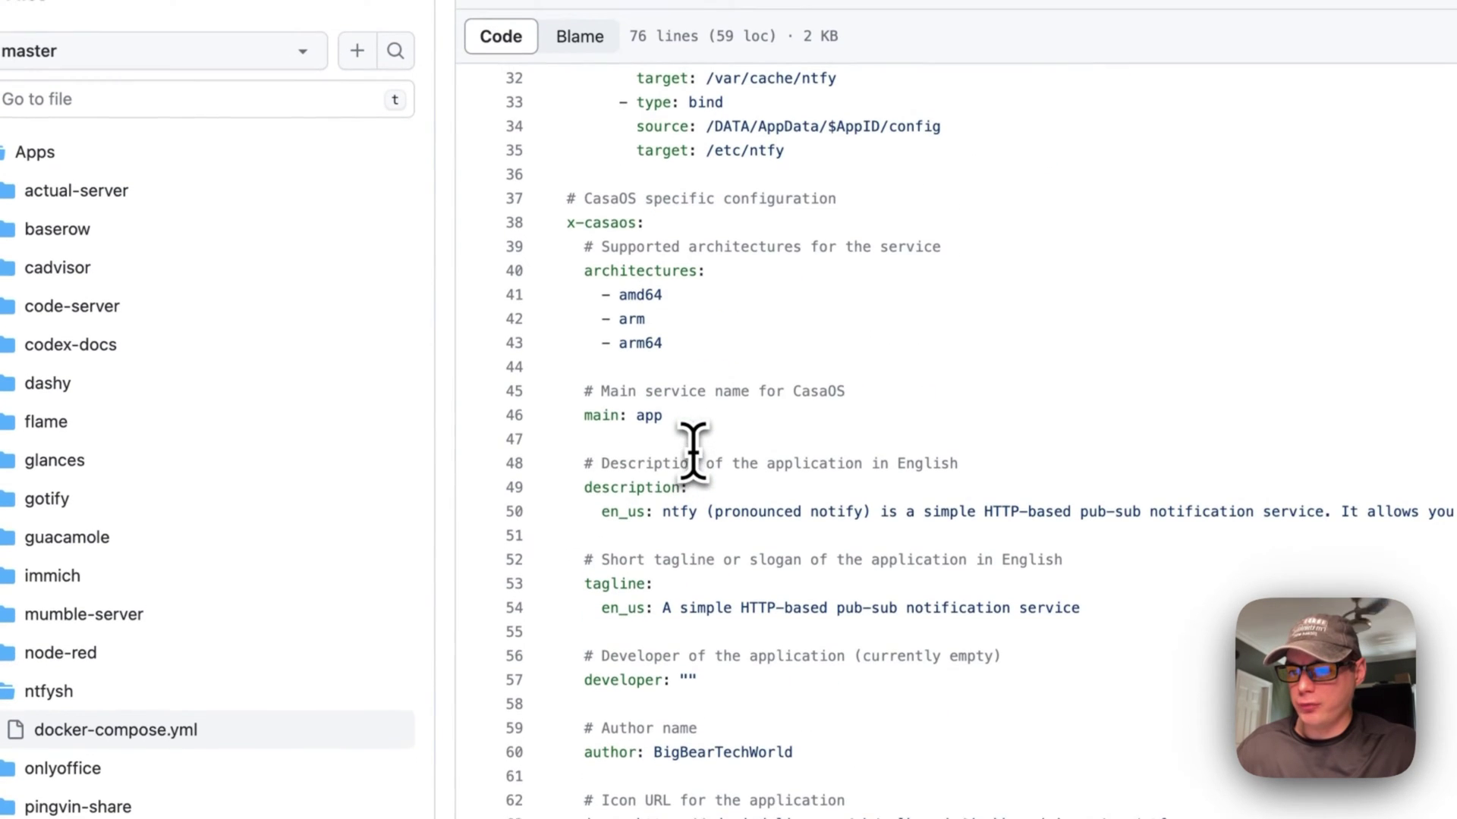
pyautogui.moveTo(584, 423); pyautogui.dragTo(673, 422)
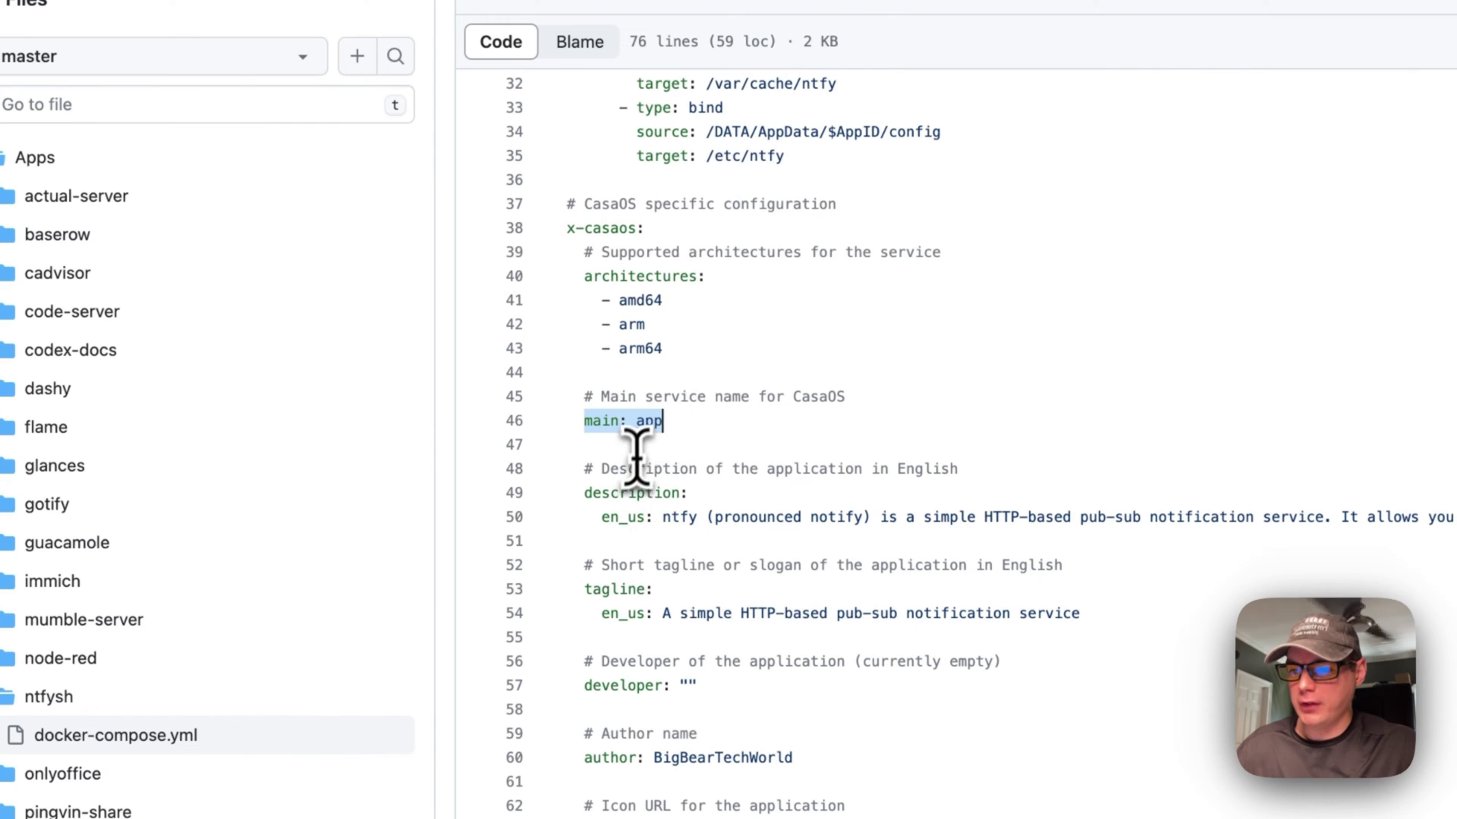
pyautogui.doubleClick(646, 422)
pyautogui.scroll(10, 646, 422)
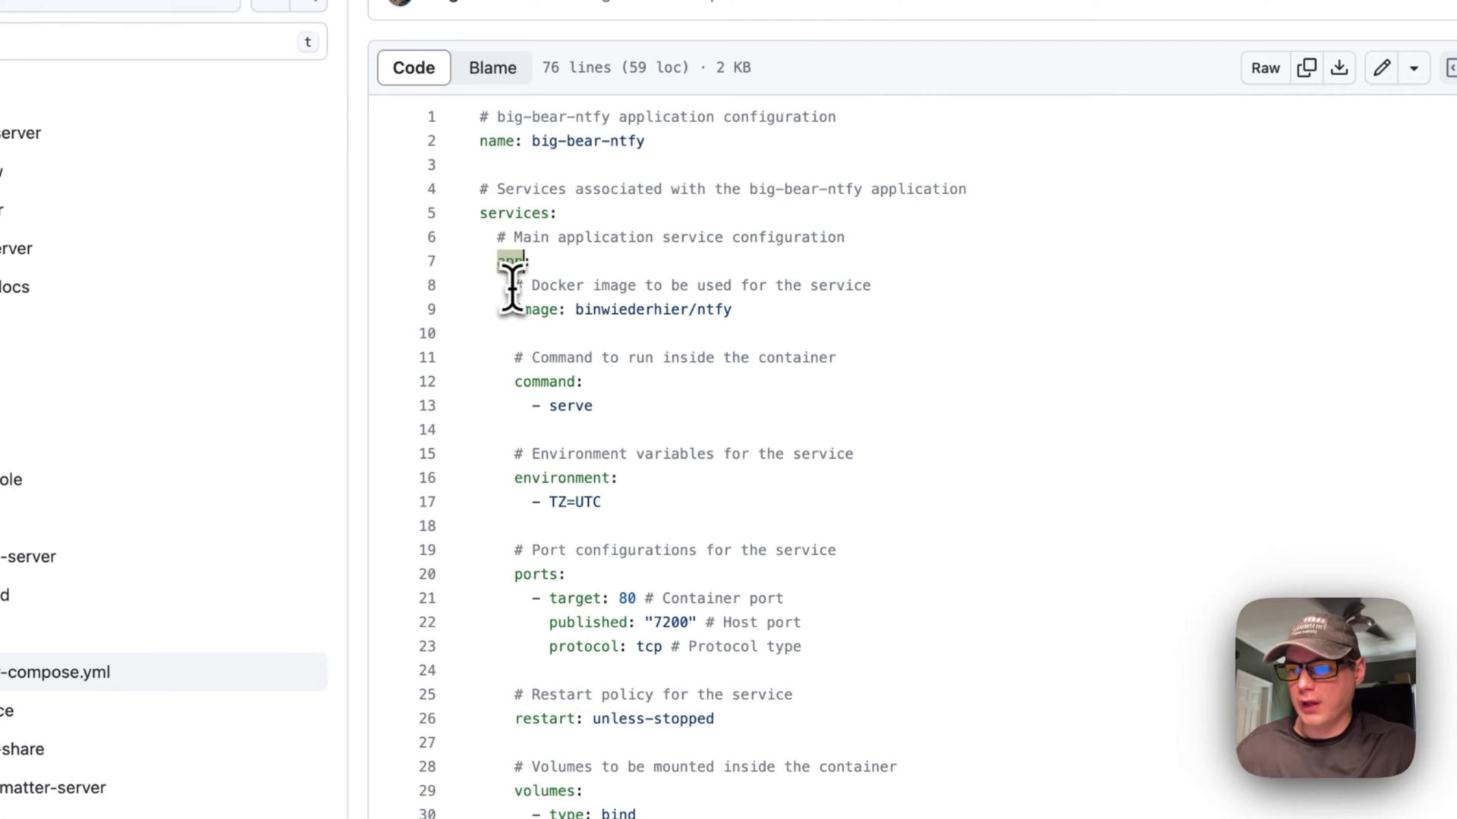
# Step: Highlight the binwiederhier/ntfy image, the serve command and the TZ=UTC environment block
pyautogui.moveTo(513, 285); pyautogui.dragTo(818, 307)
pyautogui.click(584, 309)
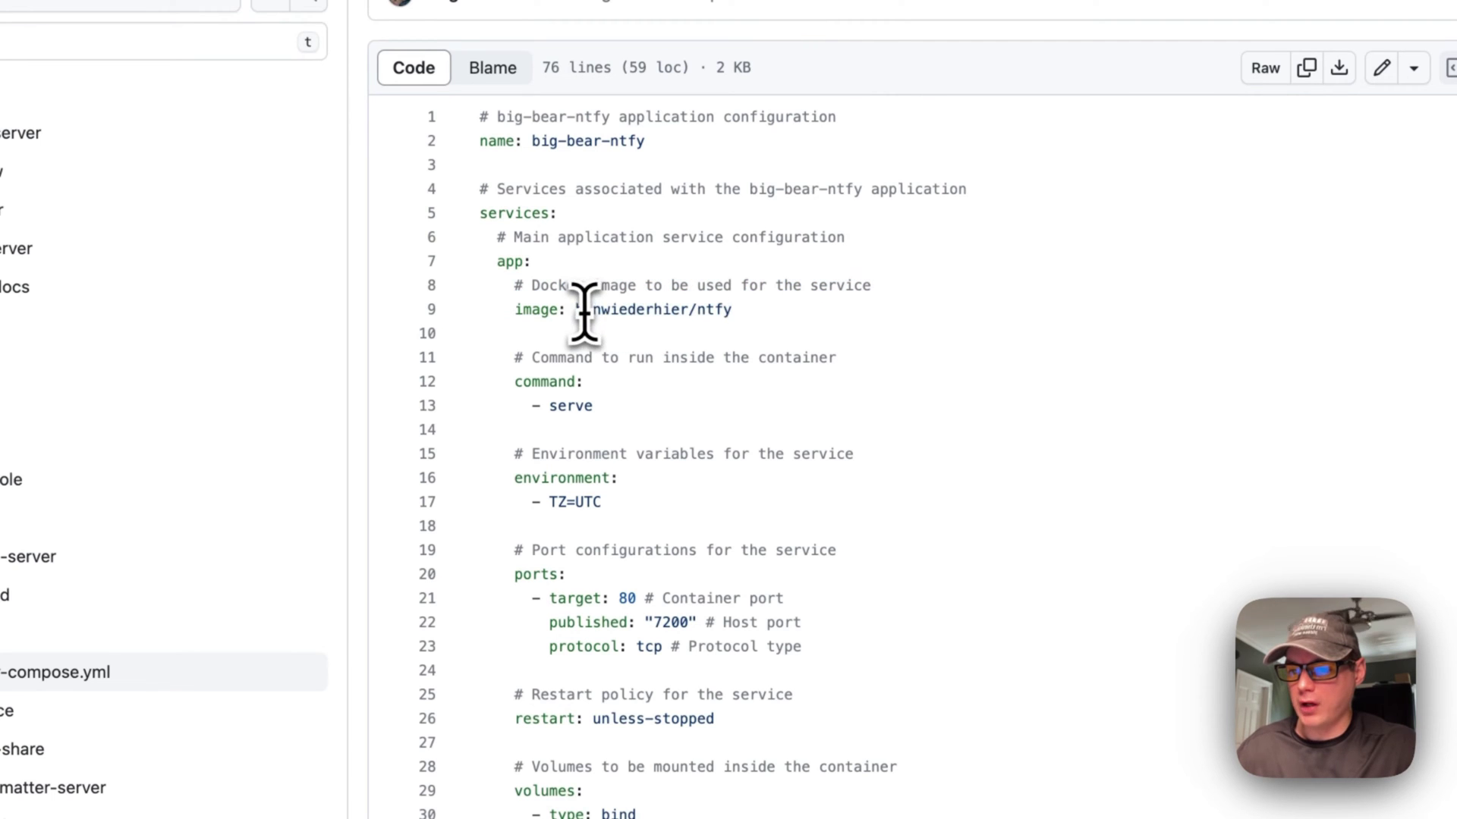
pyautogui.moveTo(577, 310); pyautogui.dragTo(742, 311)
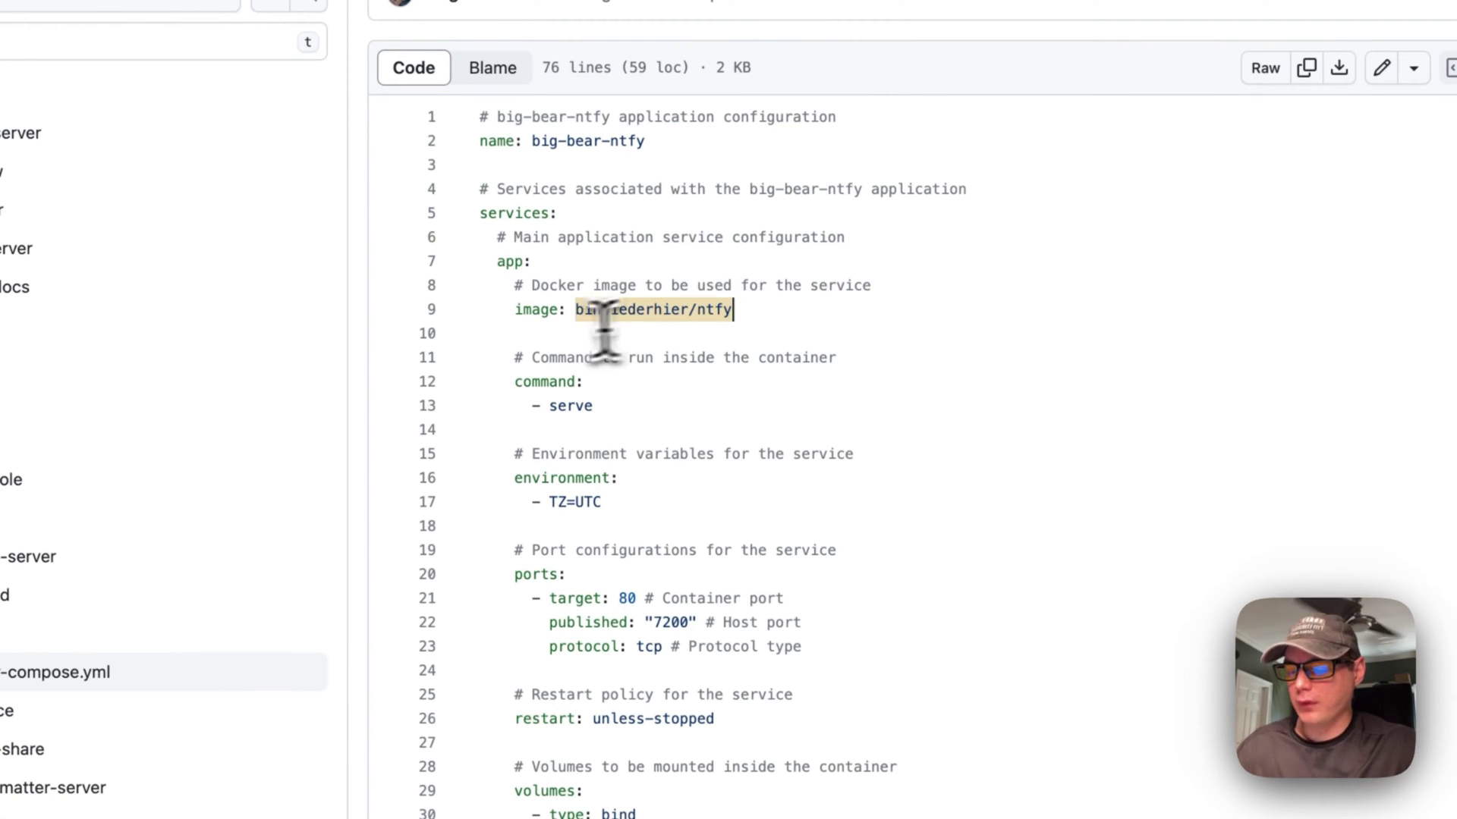
pyautogui.scroll(-2, 603, 326)
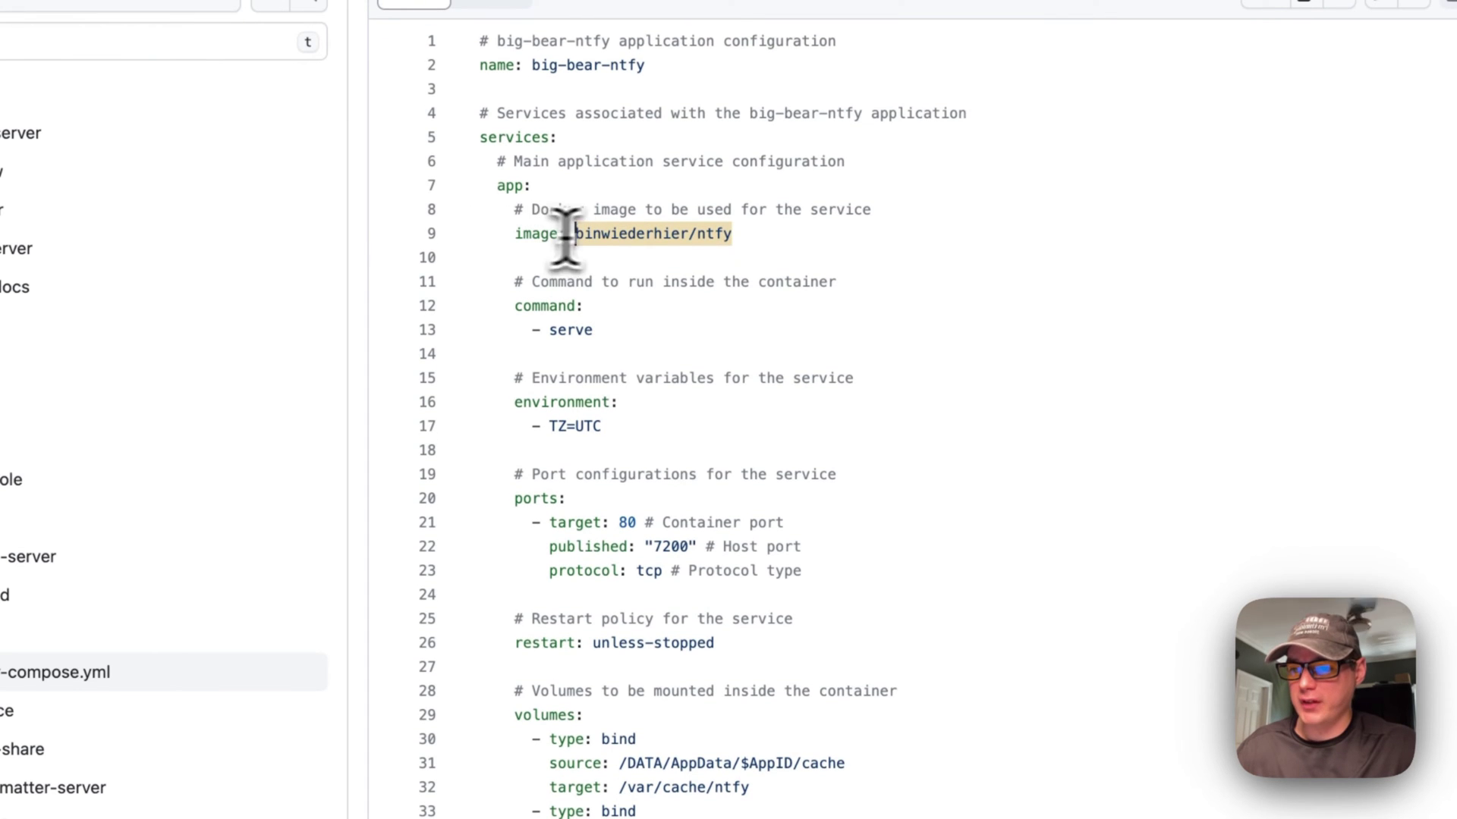
pyautogui.moveTo(577, 234); pyautogui.dragTo(908, 235)
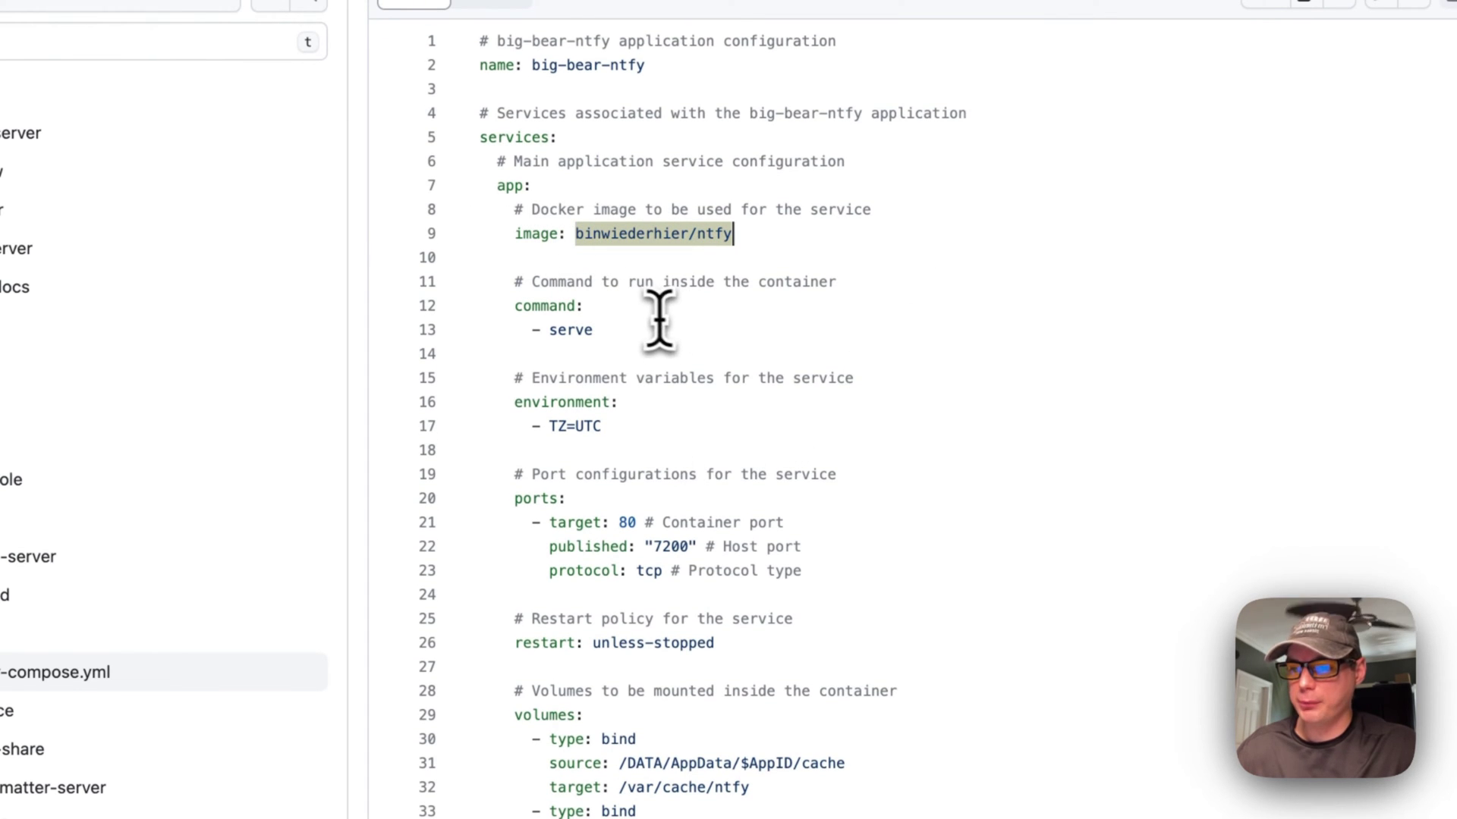
pyautogui.moveTo(513, 283); pyautogui.dragTo(619, 321)
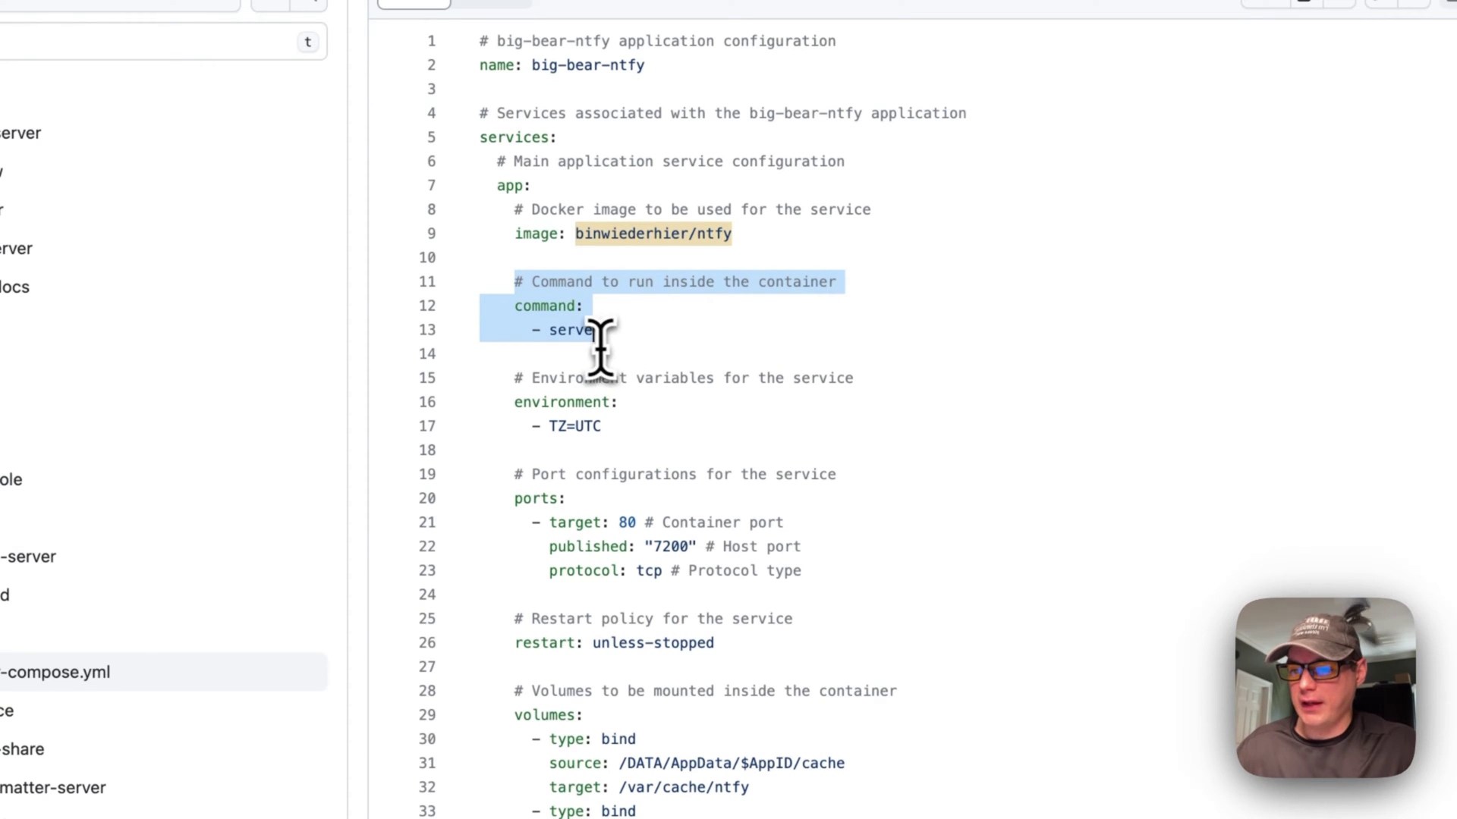
pyautogui.doubleClick(566, 332)
pyautogui.scroll(-2, 622, 342)
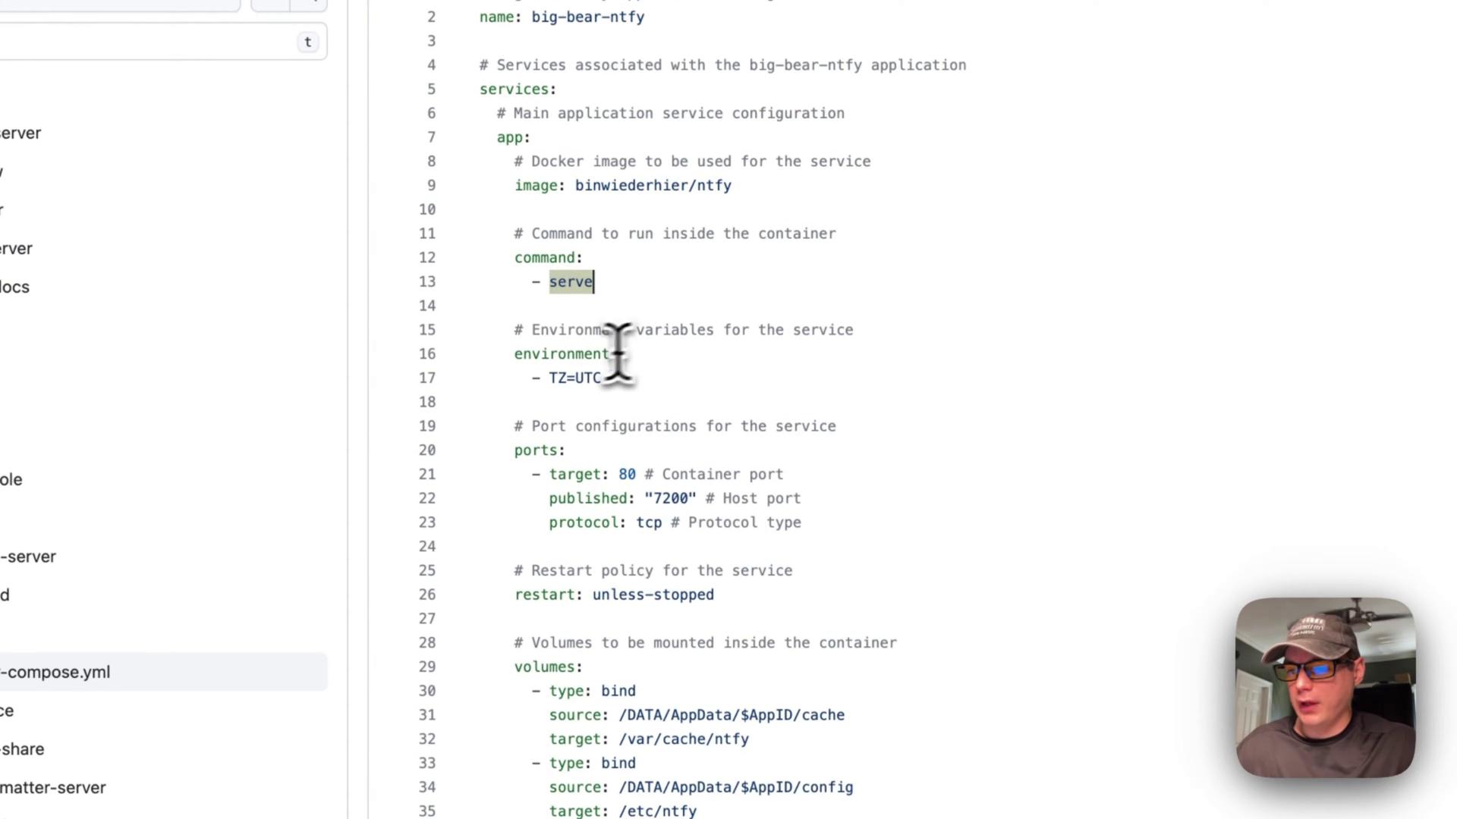
pyautogui.moveTo(514, 332); pyautogui.dragTo(667, 374)
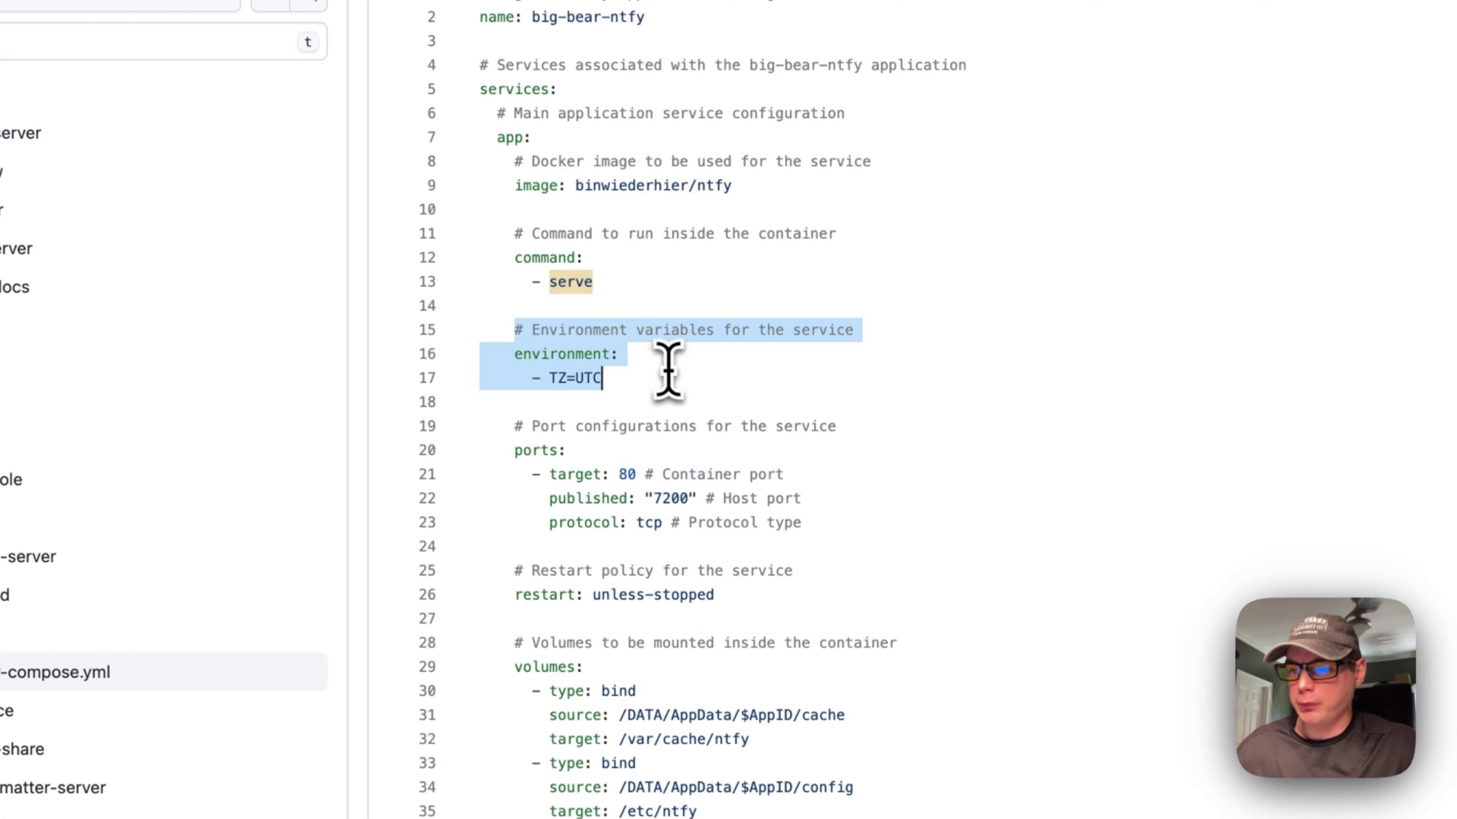
pyautogui.click(558, 380)
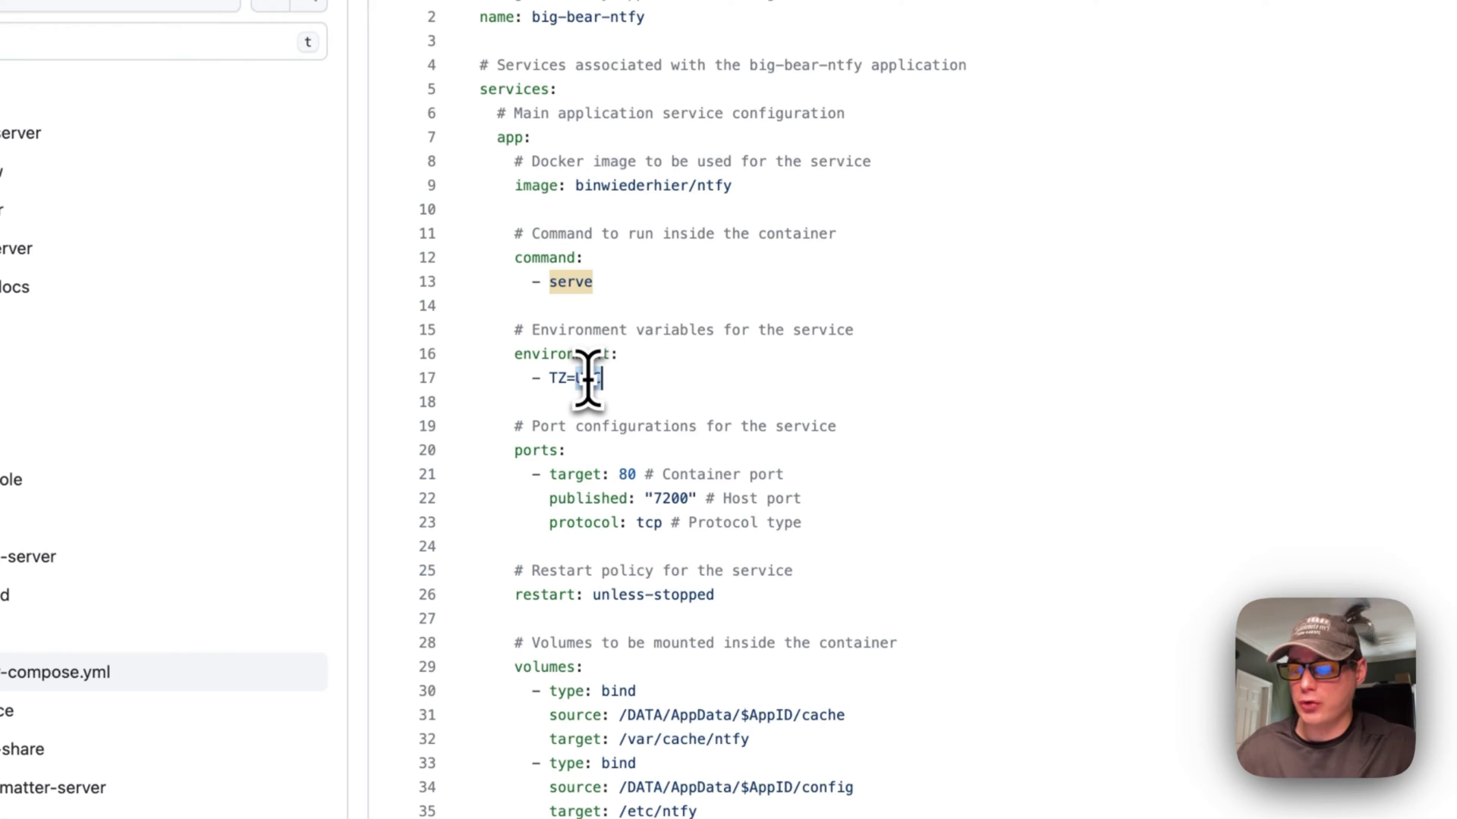
pyautogui.scroll(-2, 554, 384)
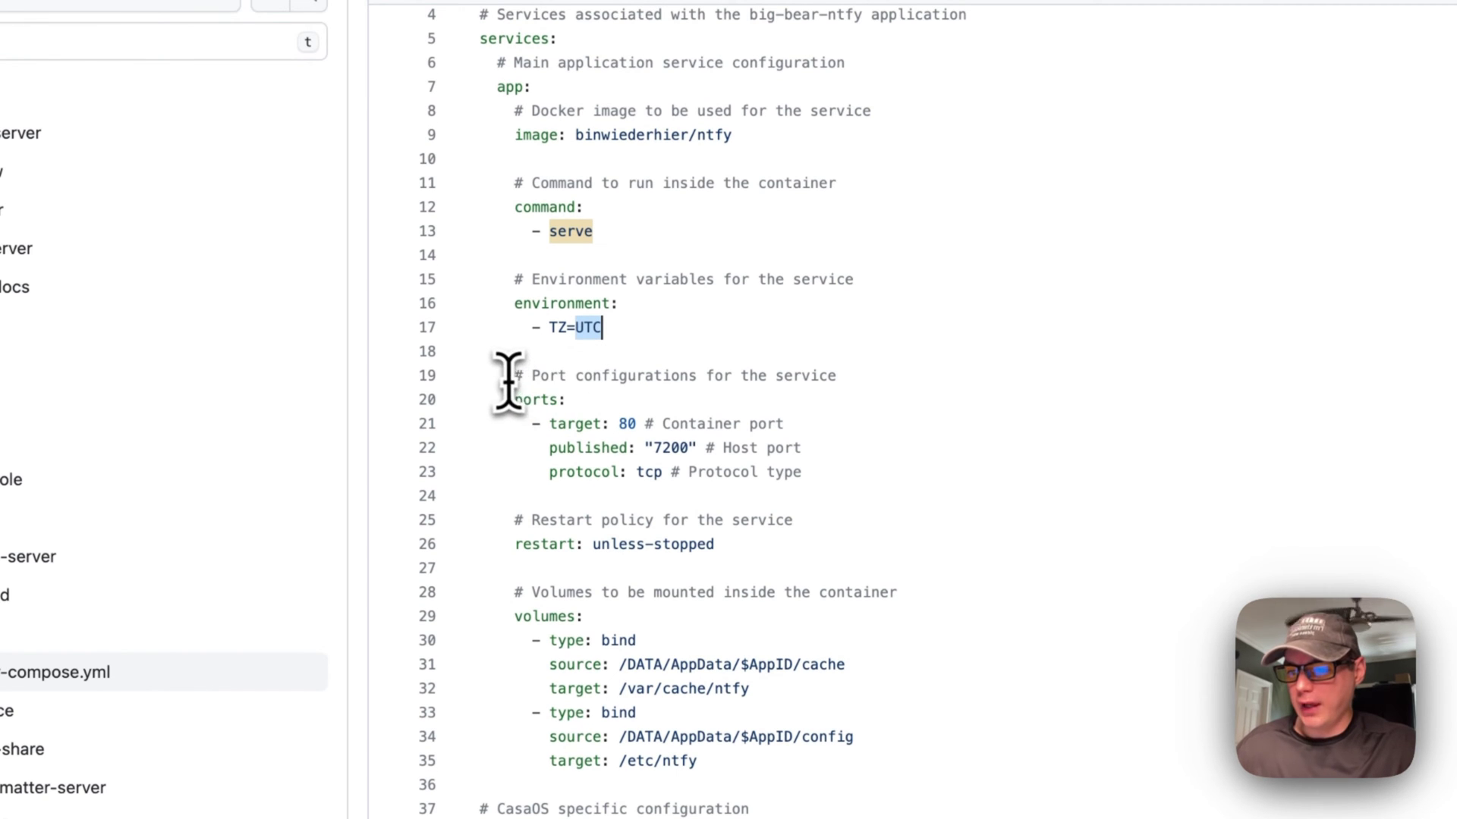
pyautogui.moveTo(513, 376); pyautogui.dragTo(784, 423)
pyautogui.moveTo(685, 389); pyautogui.dragTo(839, 478)
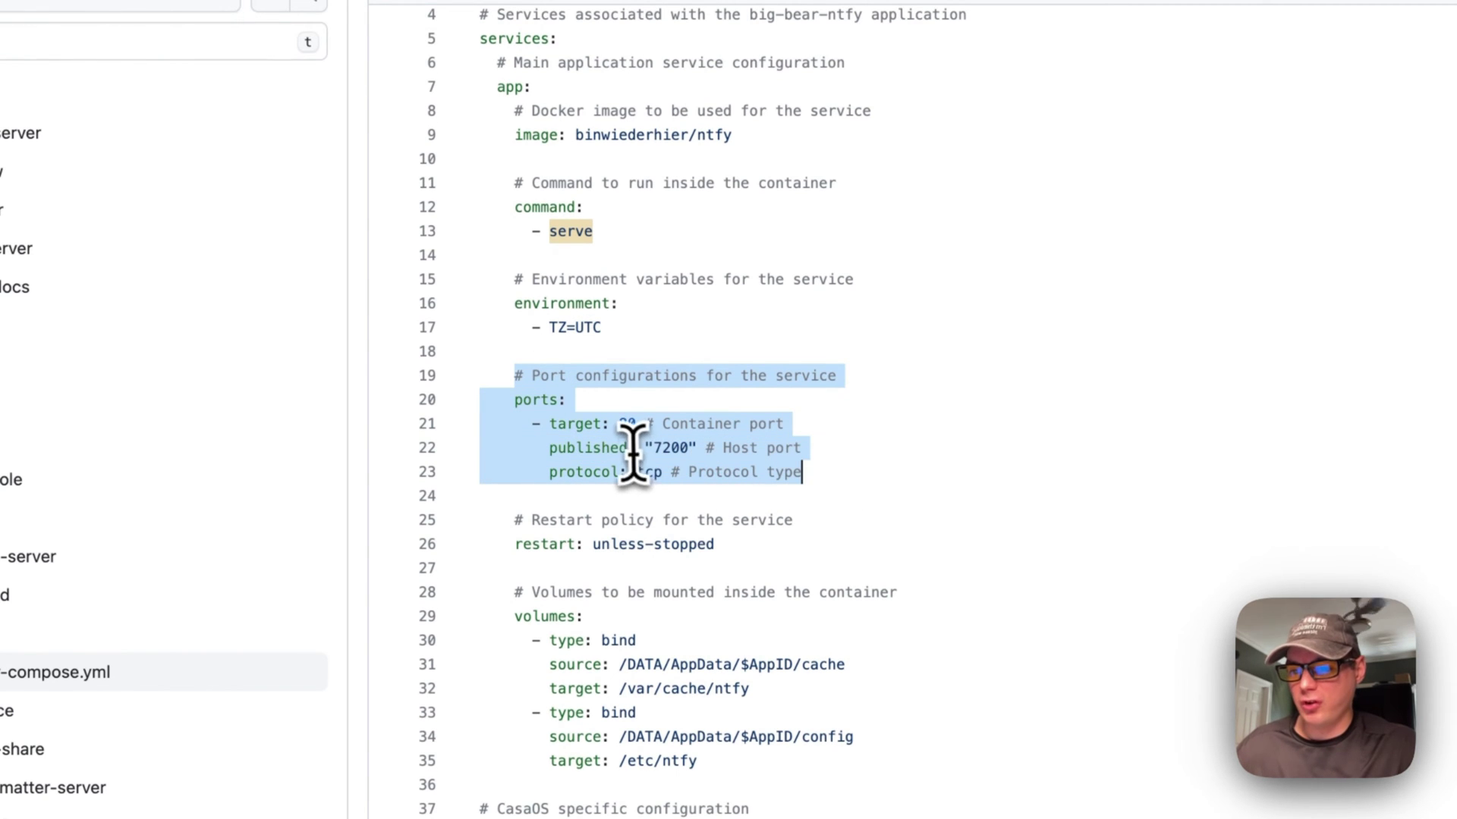
pyautogui.click(569, 424)
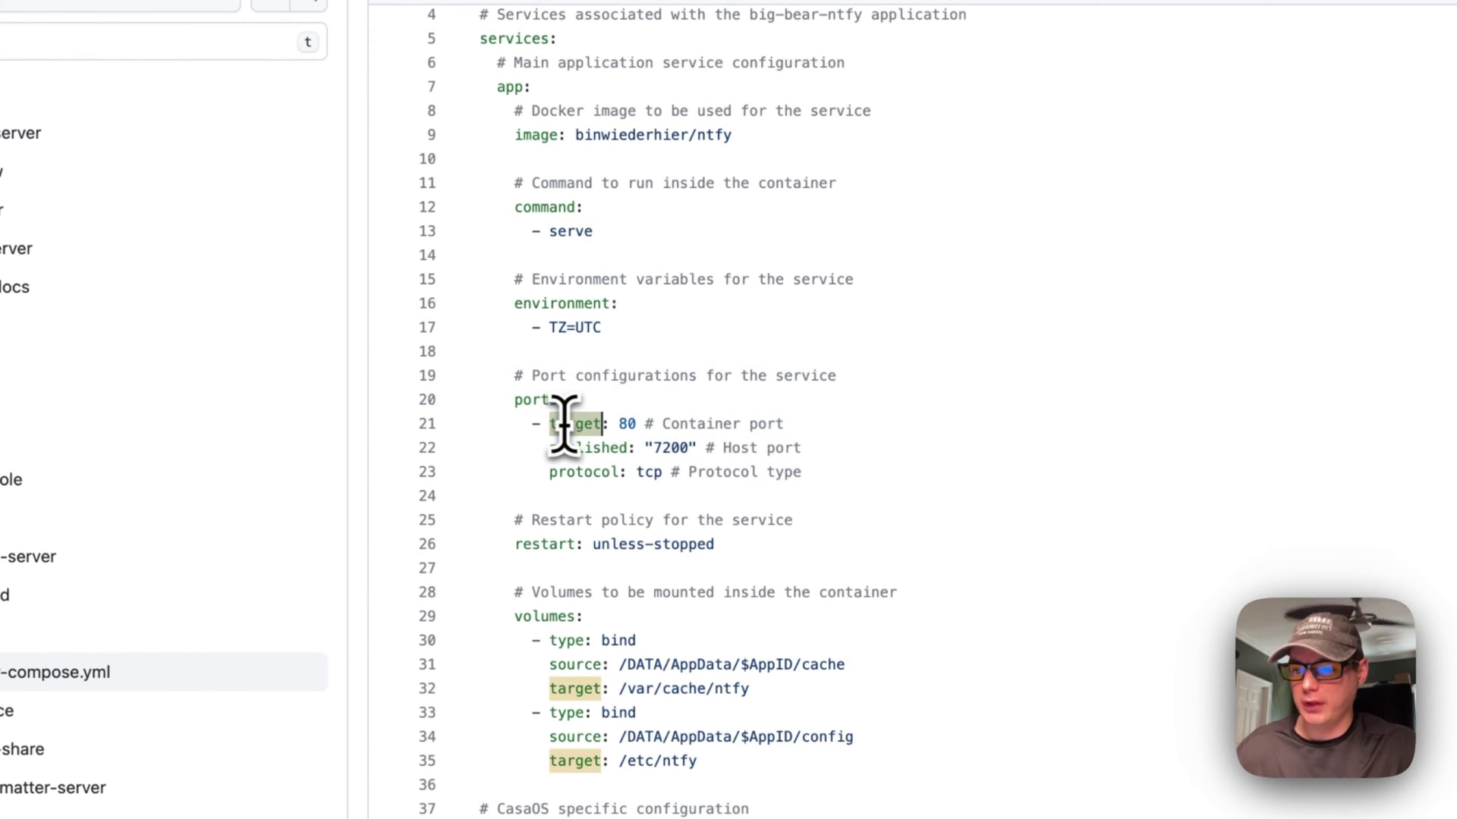
pyautogui.doubleClick(627, 424)
pyautogui.moveTo(552, 455); pyautogui.dragTo(664, 454)
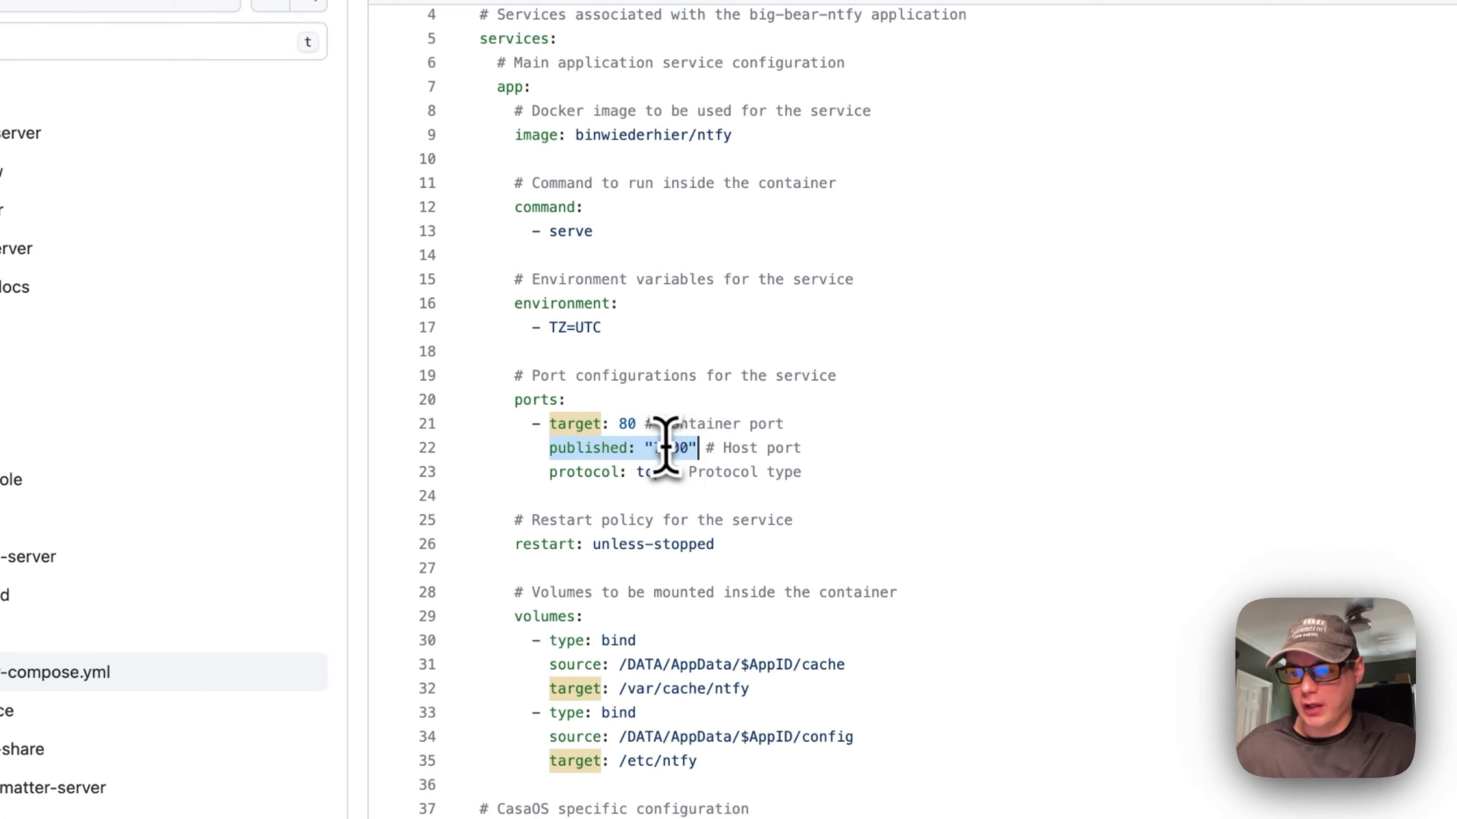
pyautogui.doubleClick(672, 448)
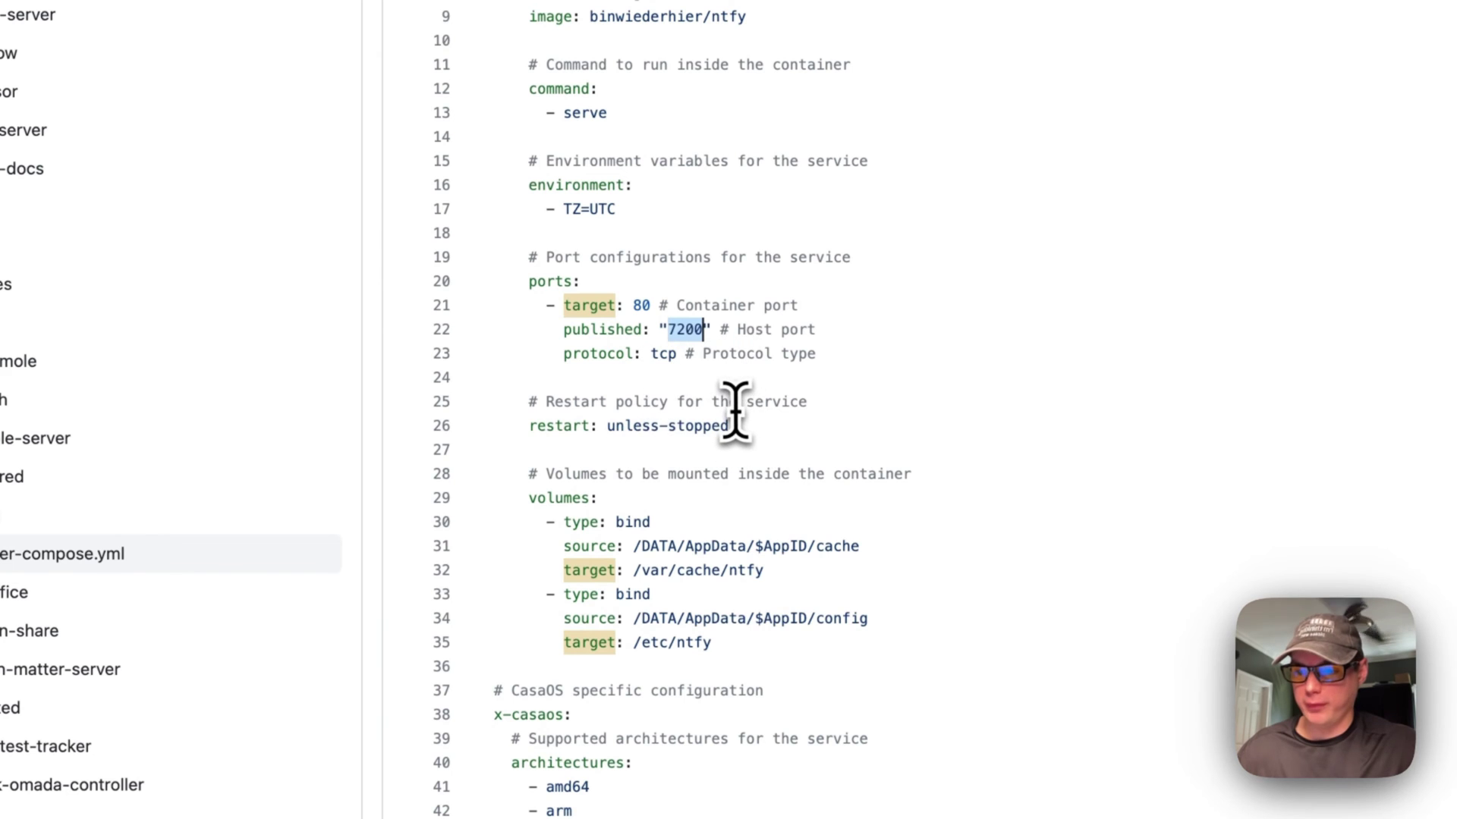
pyautogui.scroll(-2, 734, 414)
pyautogui.press('Right')
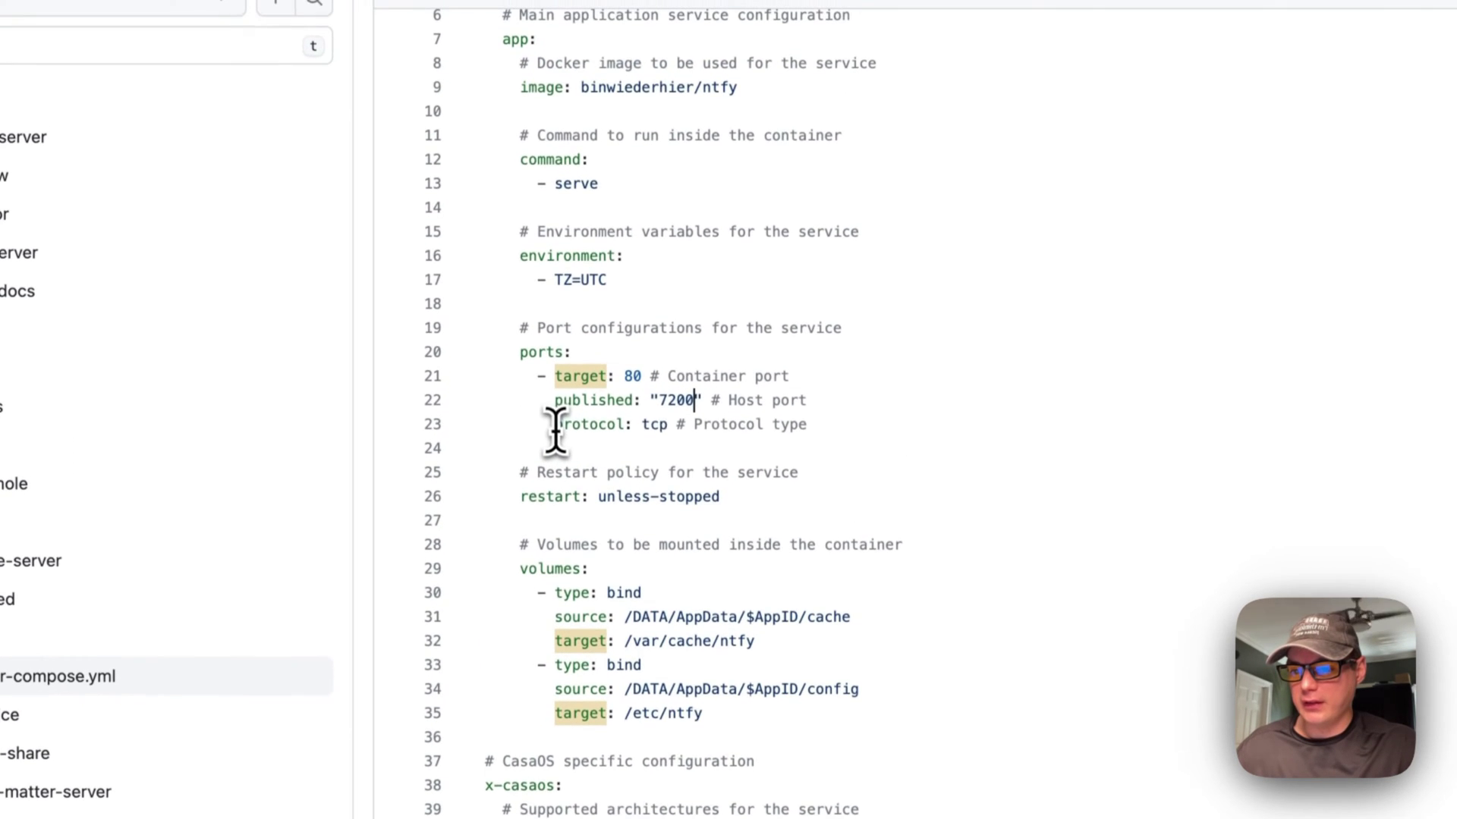
pyautogui.moveTo(554, 427); pyautogui.dragTo(842, 410)
pyautogui.scroll(-3, 705, 462)
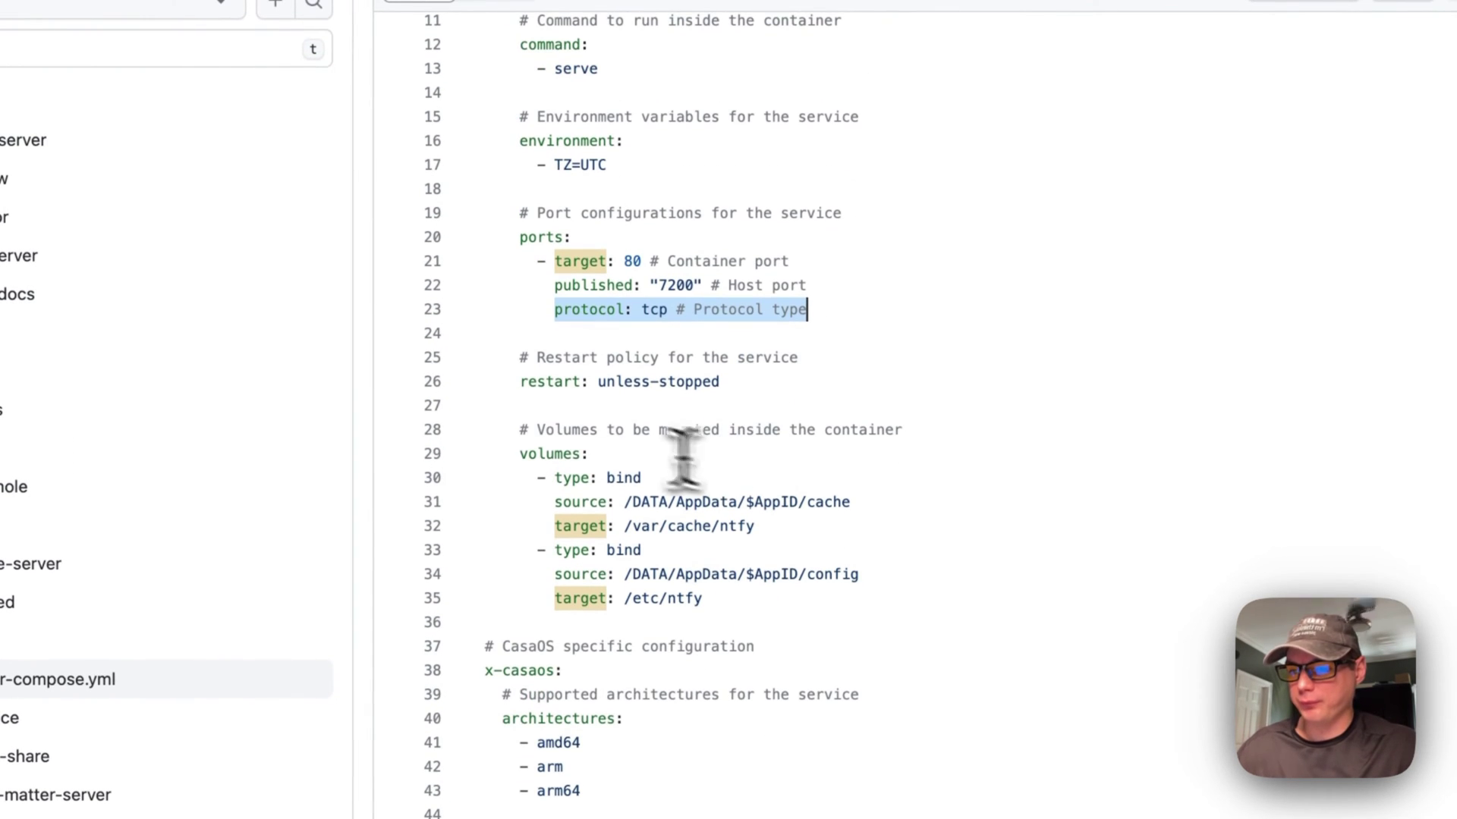
pyautogui.moveTo(520, 360); pyautogui.dragTo(756, 383)
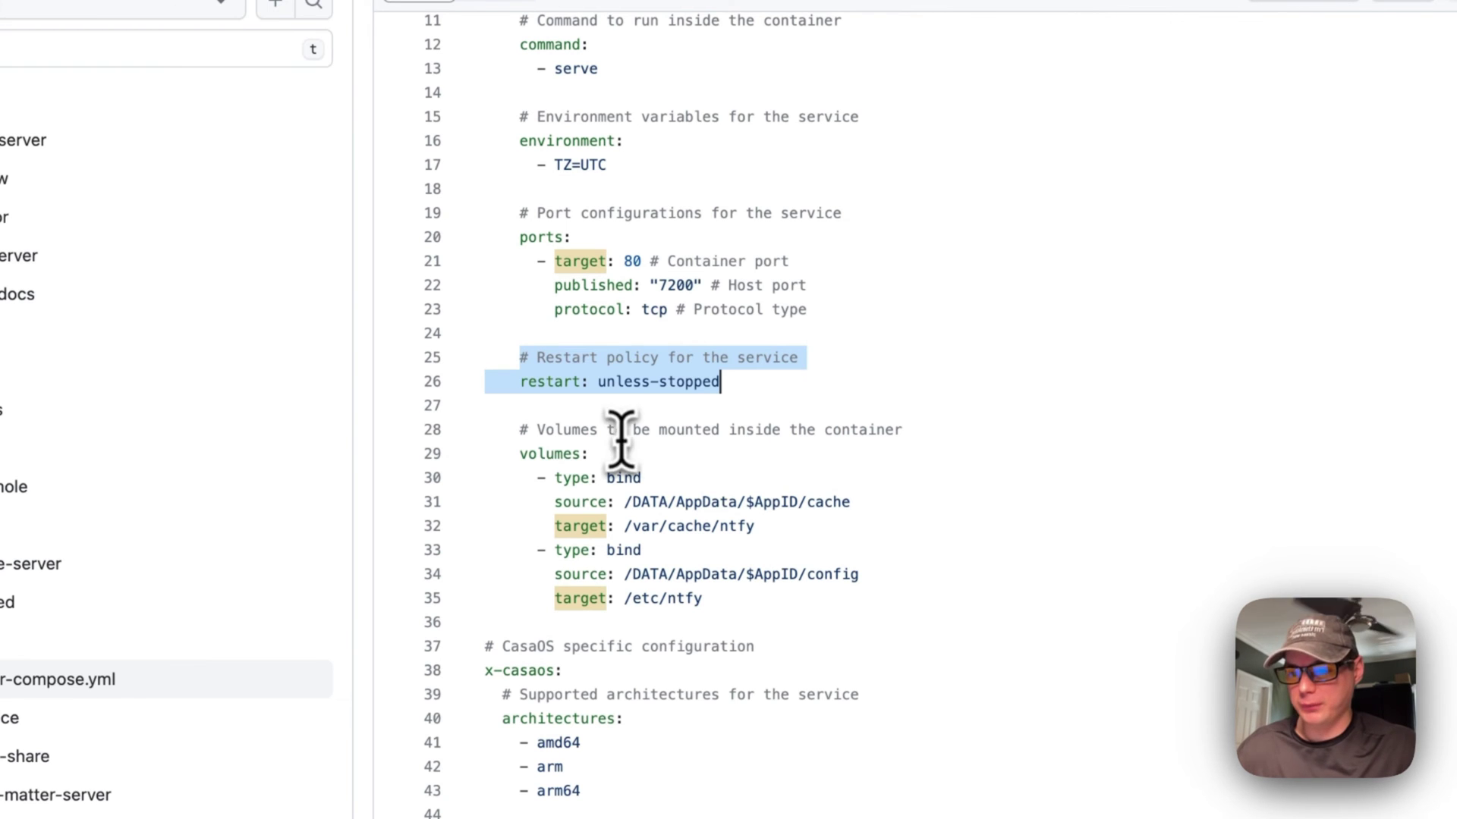
pyautogui.click(642, 478)
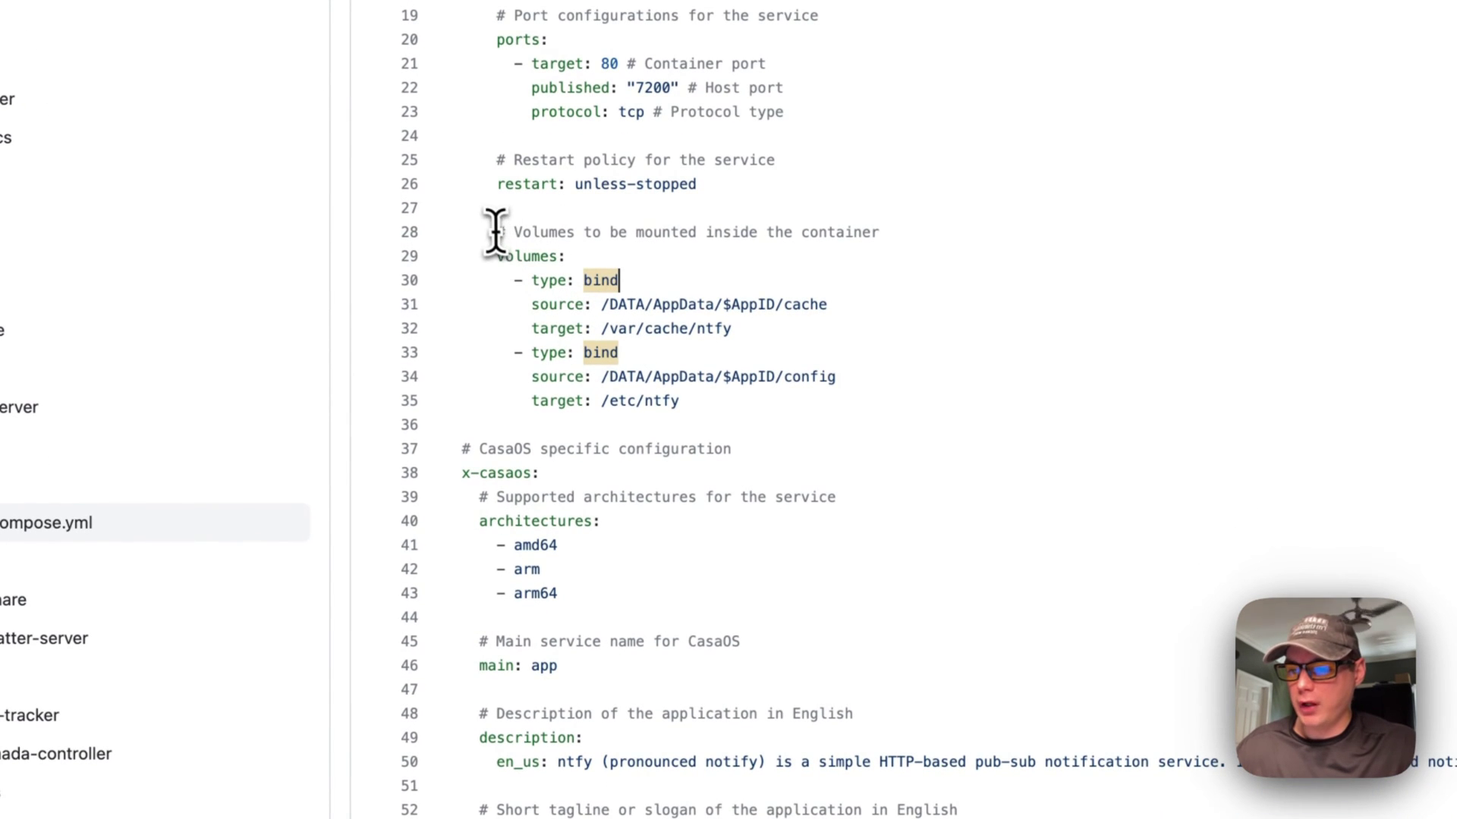
pyautogui.moveTo(496, 231); pyautogui.dragTo(692, 404)
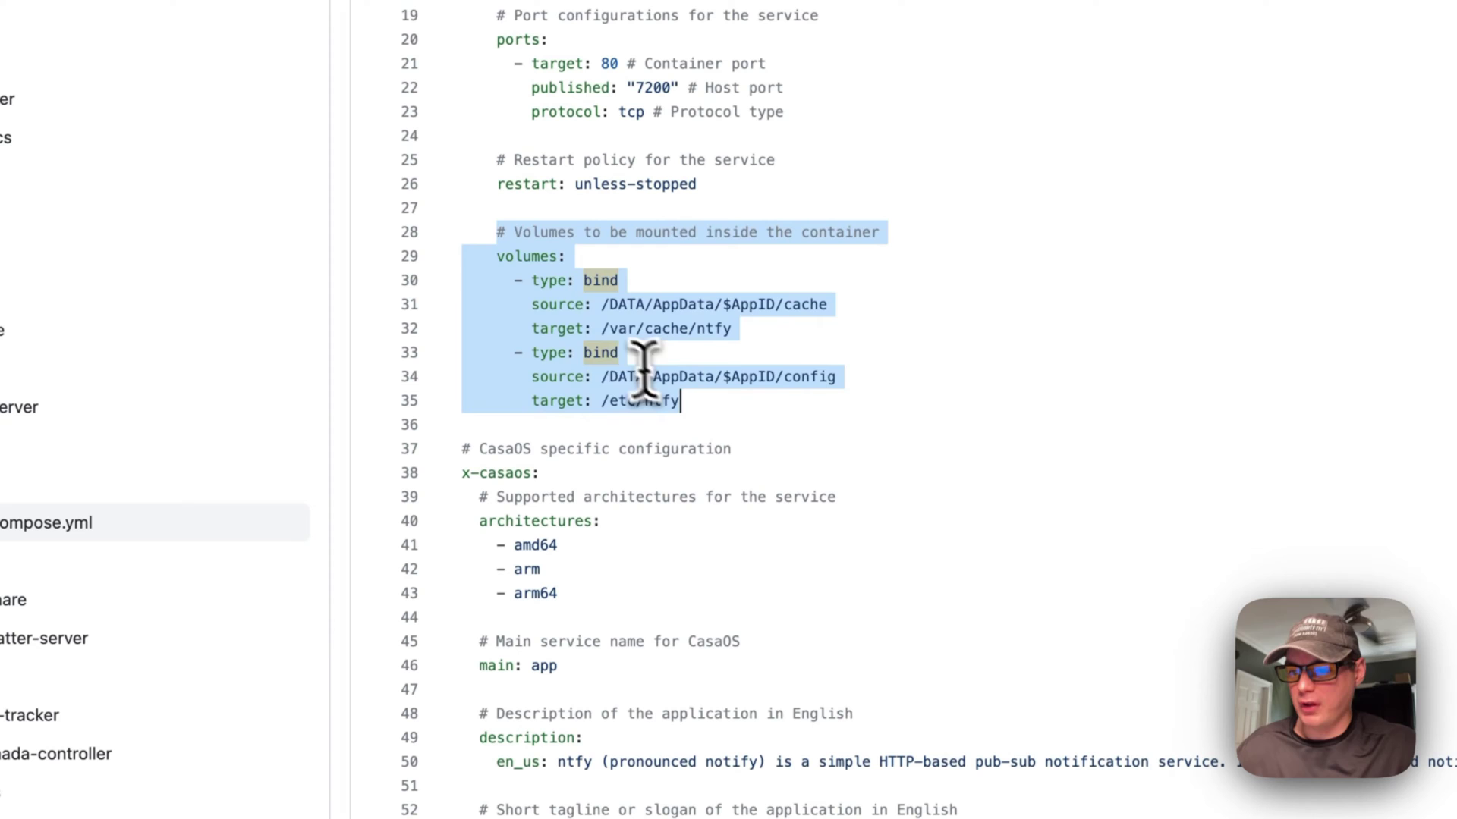
pyautogui.click(552, 302)
pyautogui.doubleClick(618, 304)
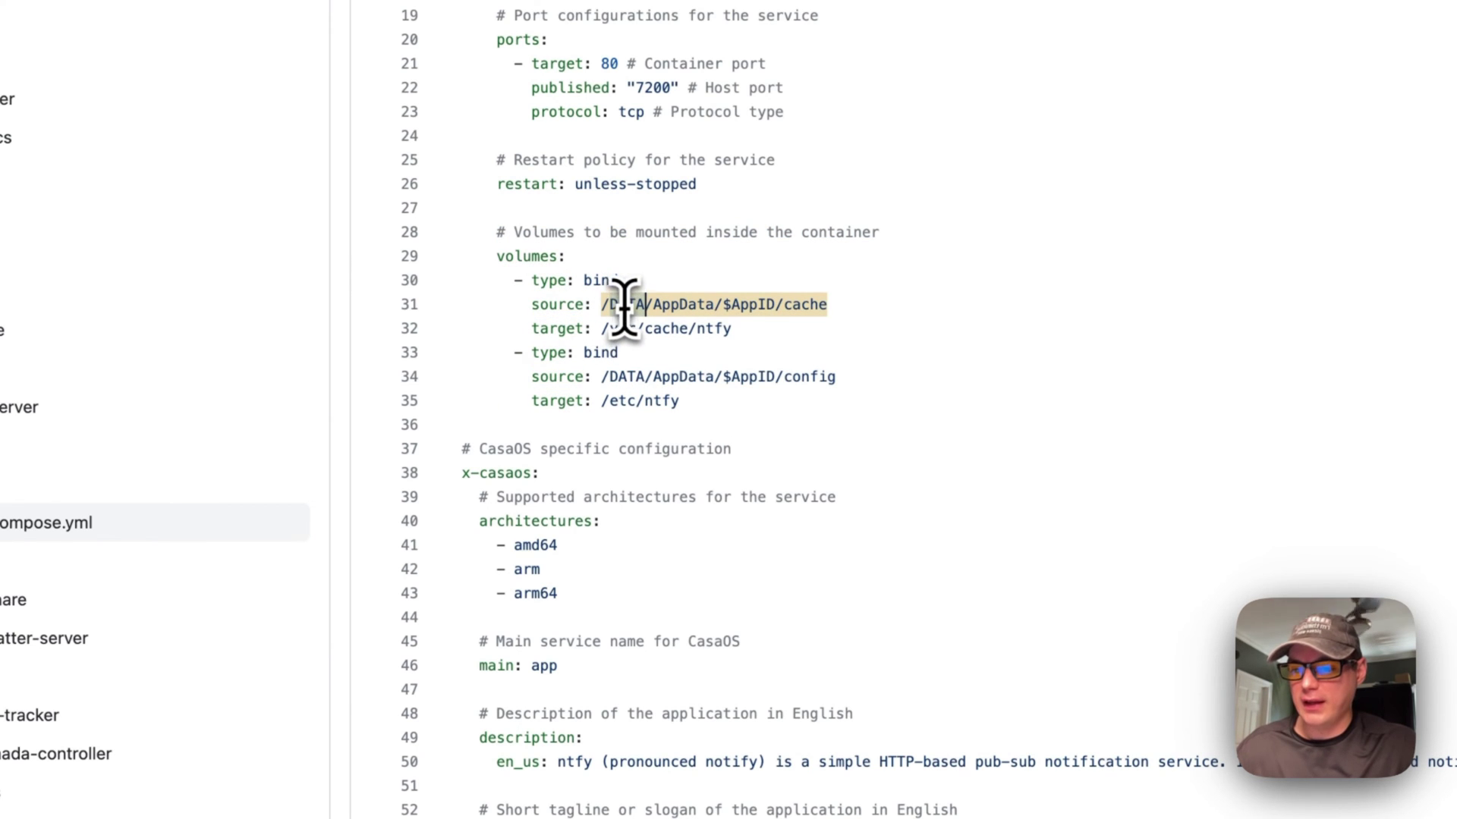
pyautogui.click(717, 305)
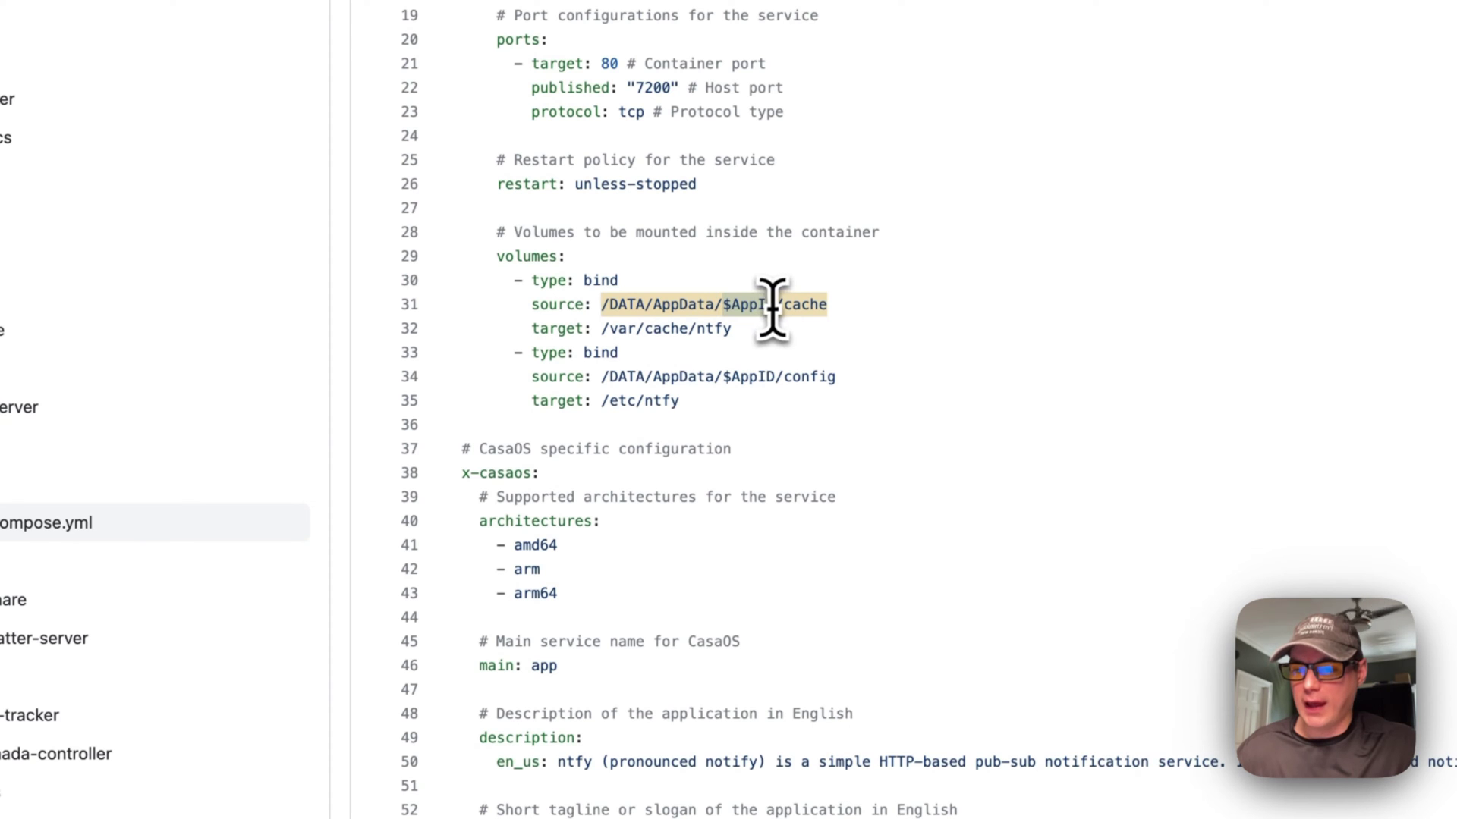
pyautogui.doubleClick(741, 307)
pyautogui.click(797, 291)
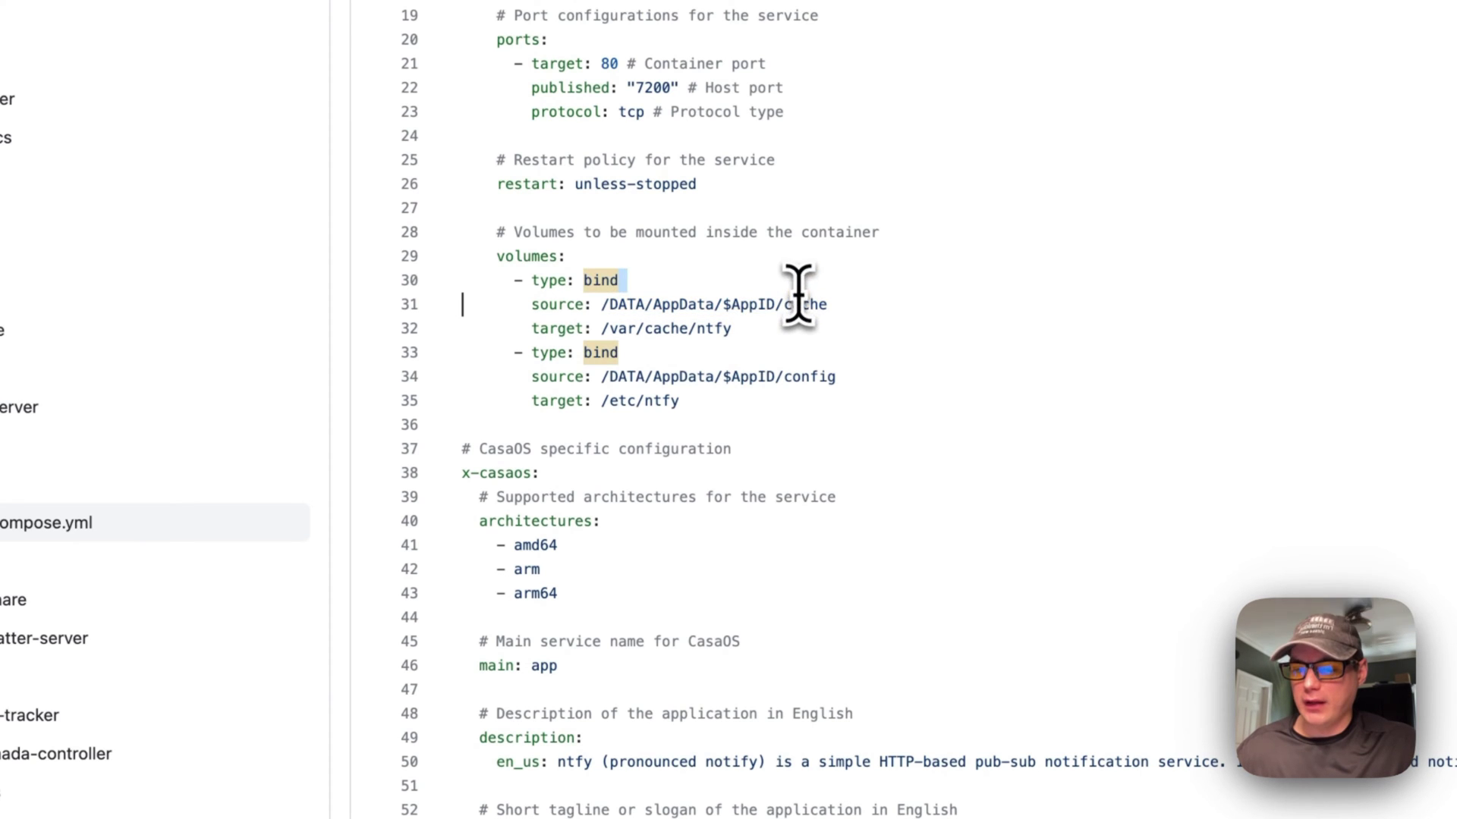
pyautogui.doubleClick(799, 304)
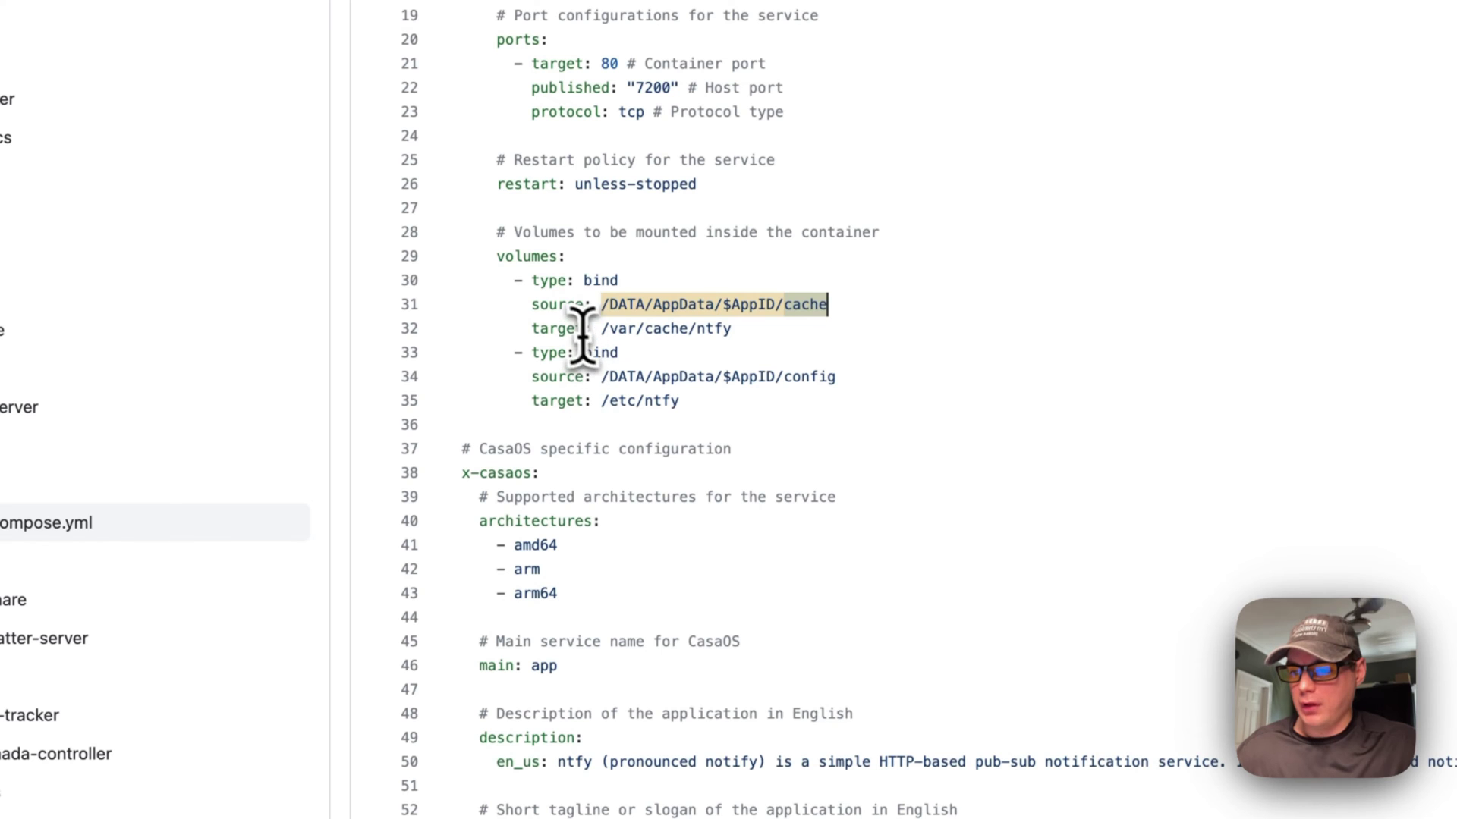
pyautogui.moveTo(538, 329); pyautogui.dragTo(796, 333)
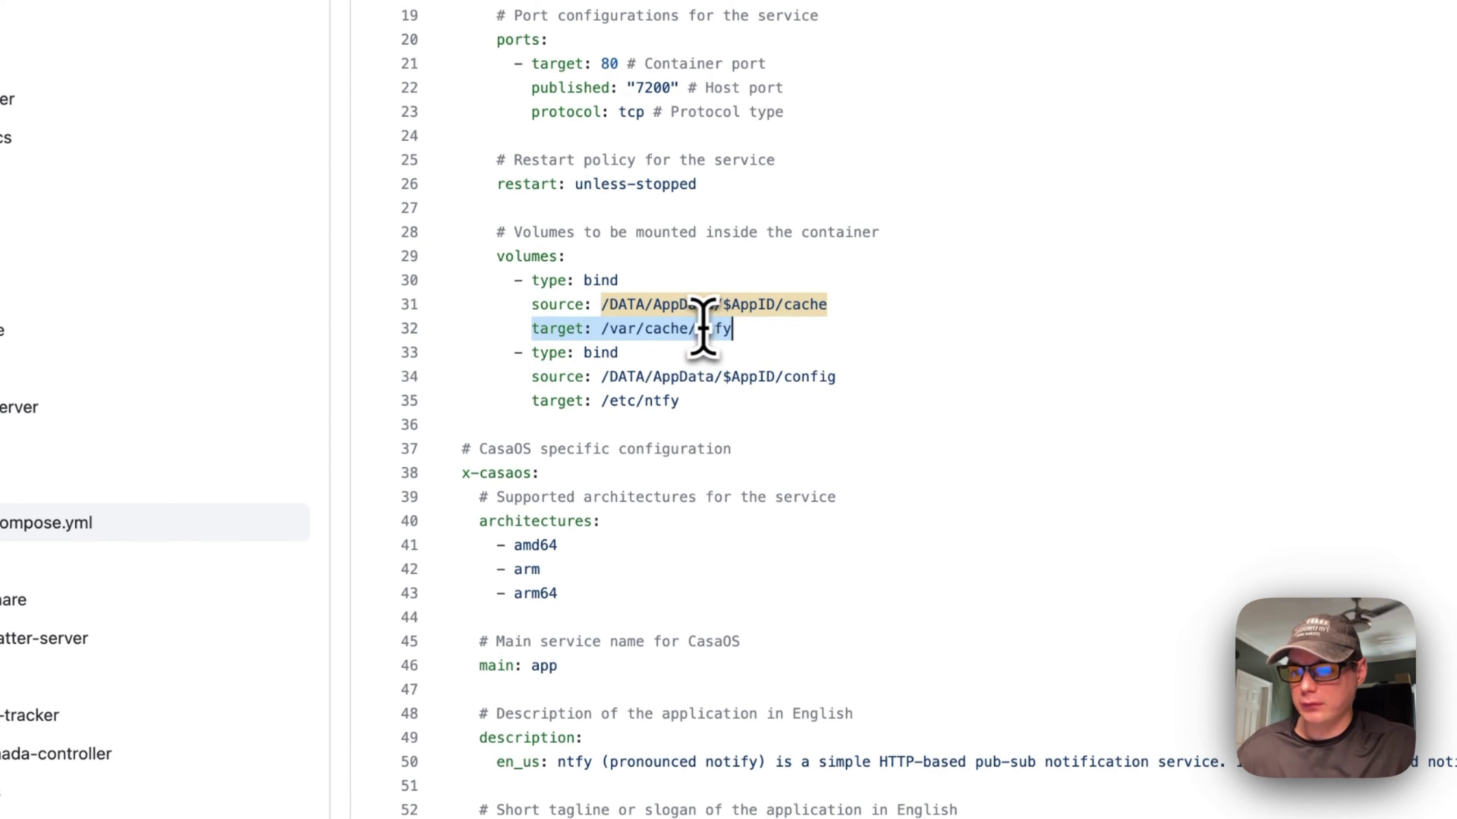
pyautogui.press('Right')
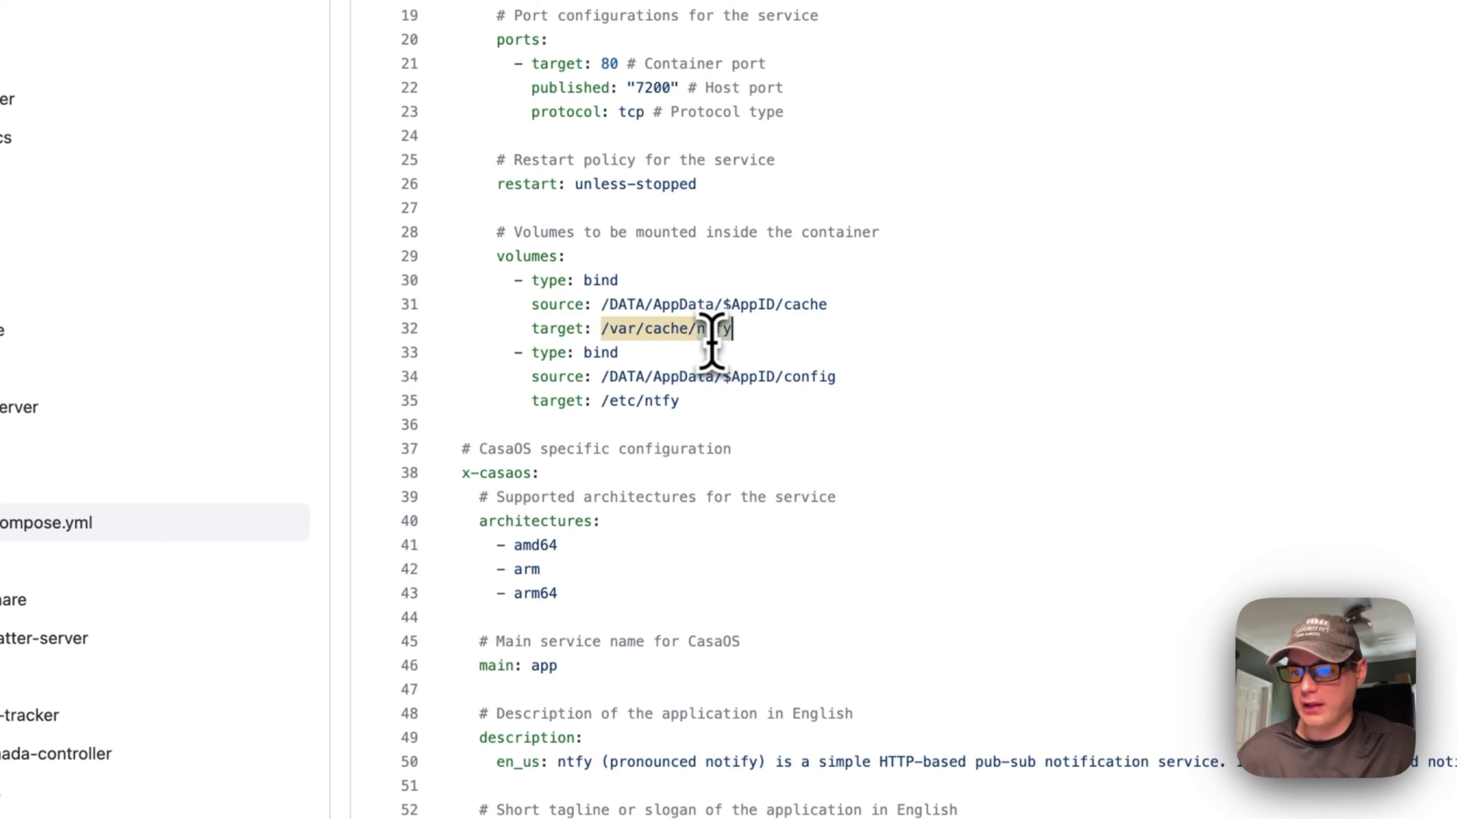
pyautogui.moveTo(736, 334); pyautogui.dragTo(602, 331)
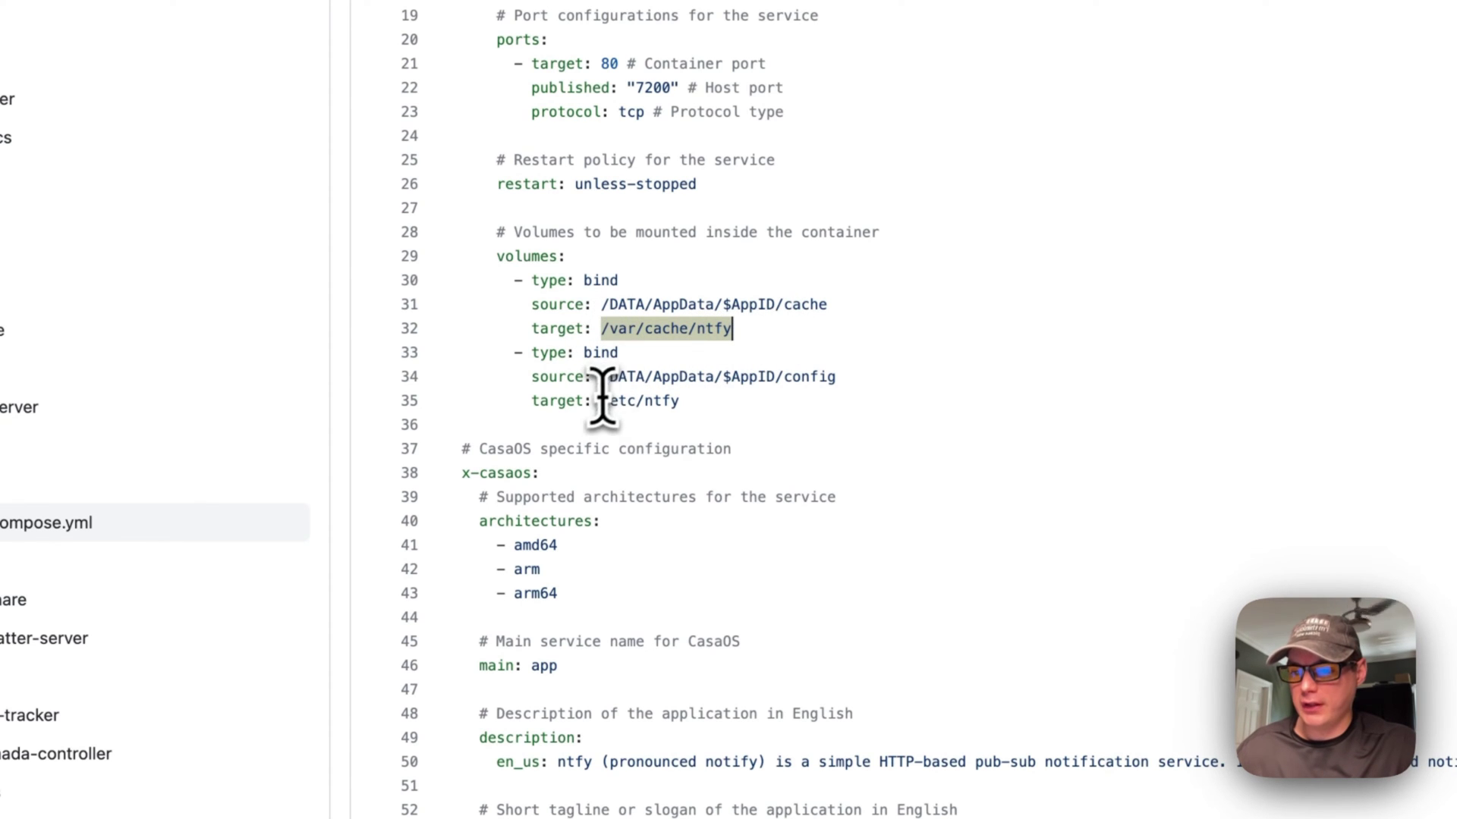
pyautogui.moveTo(603, 401); pyautogui.dragTo(781, 407)
pyautogui.moveTo(531, 377); pyautogui.dragTo(834, 371)
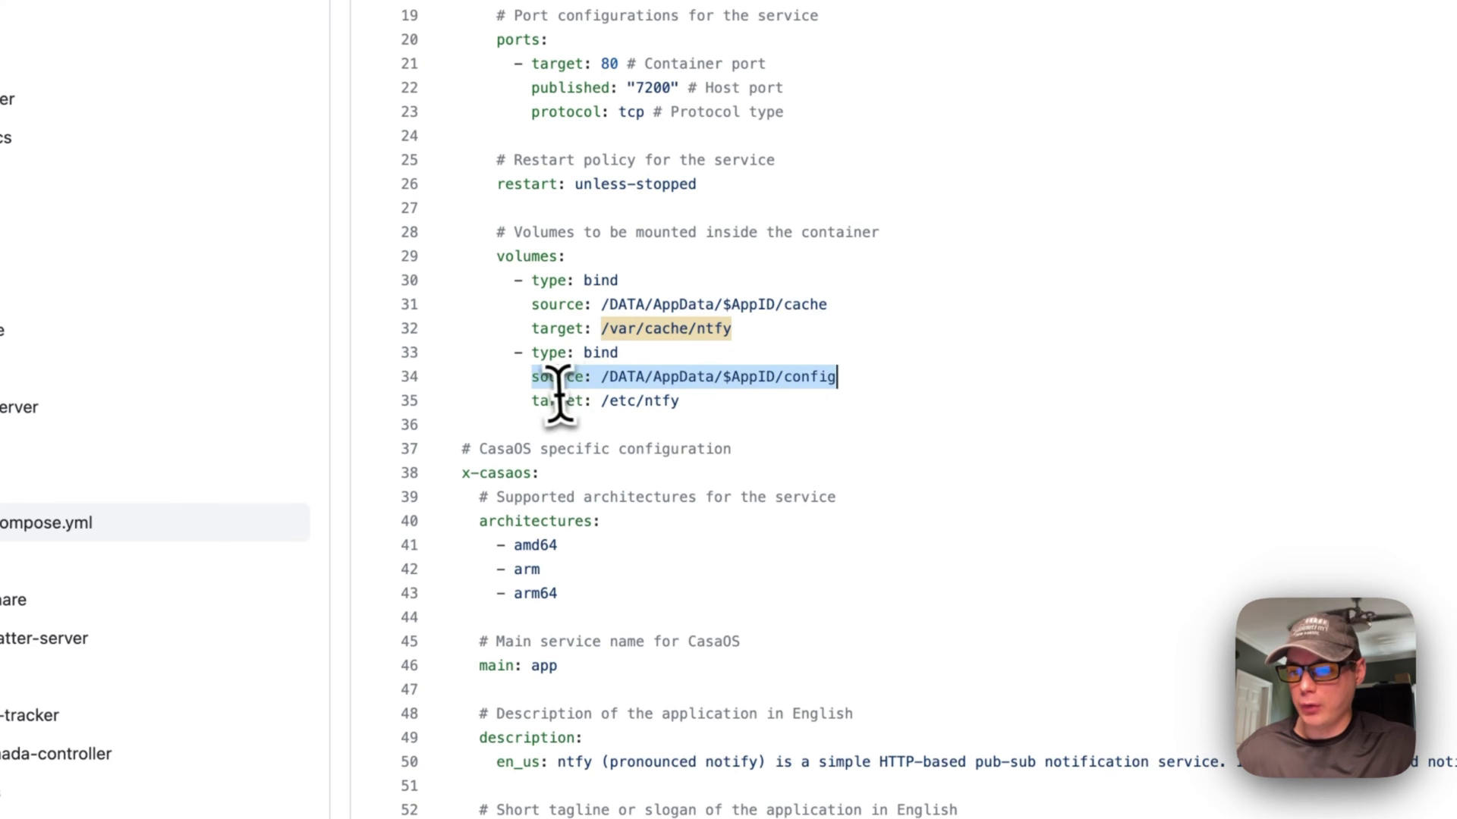
pyautogui.click(723, 377)
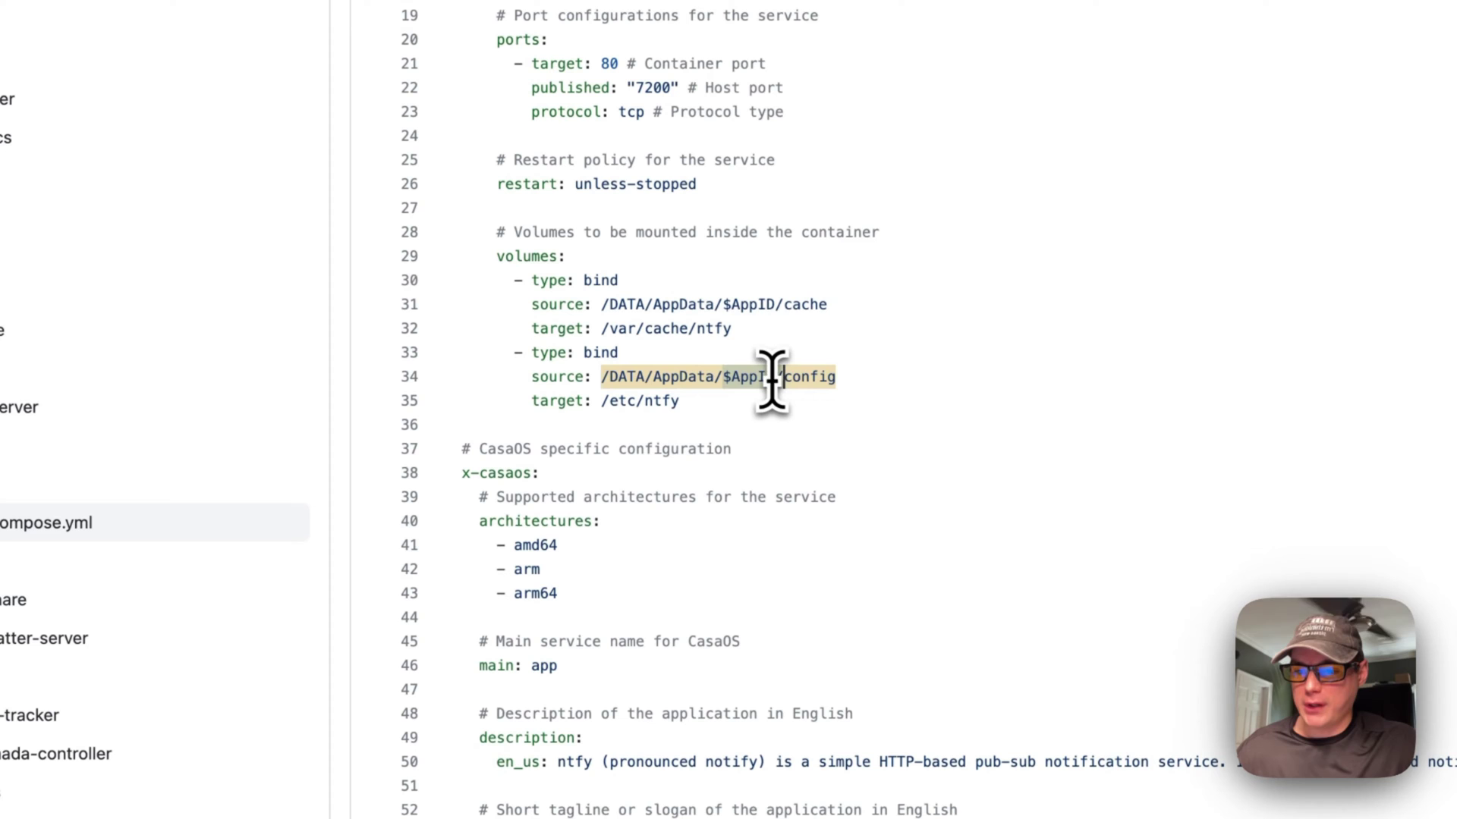
pyautogui.doubleClick(813, 377)
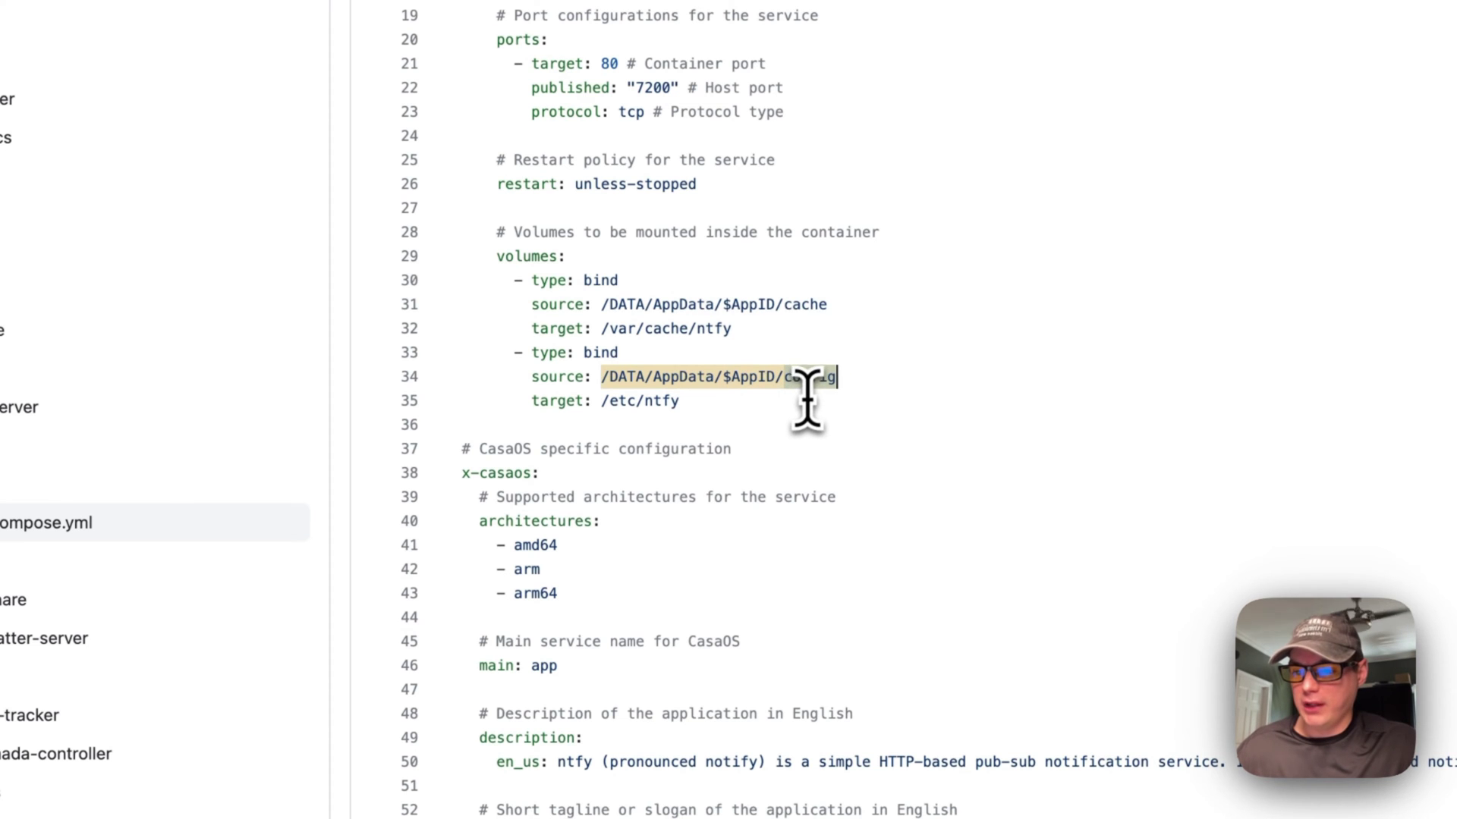
pyautogui.moveTo(604, 377); pyautogui.dragTo(1017, 384)
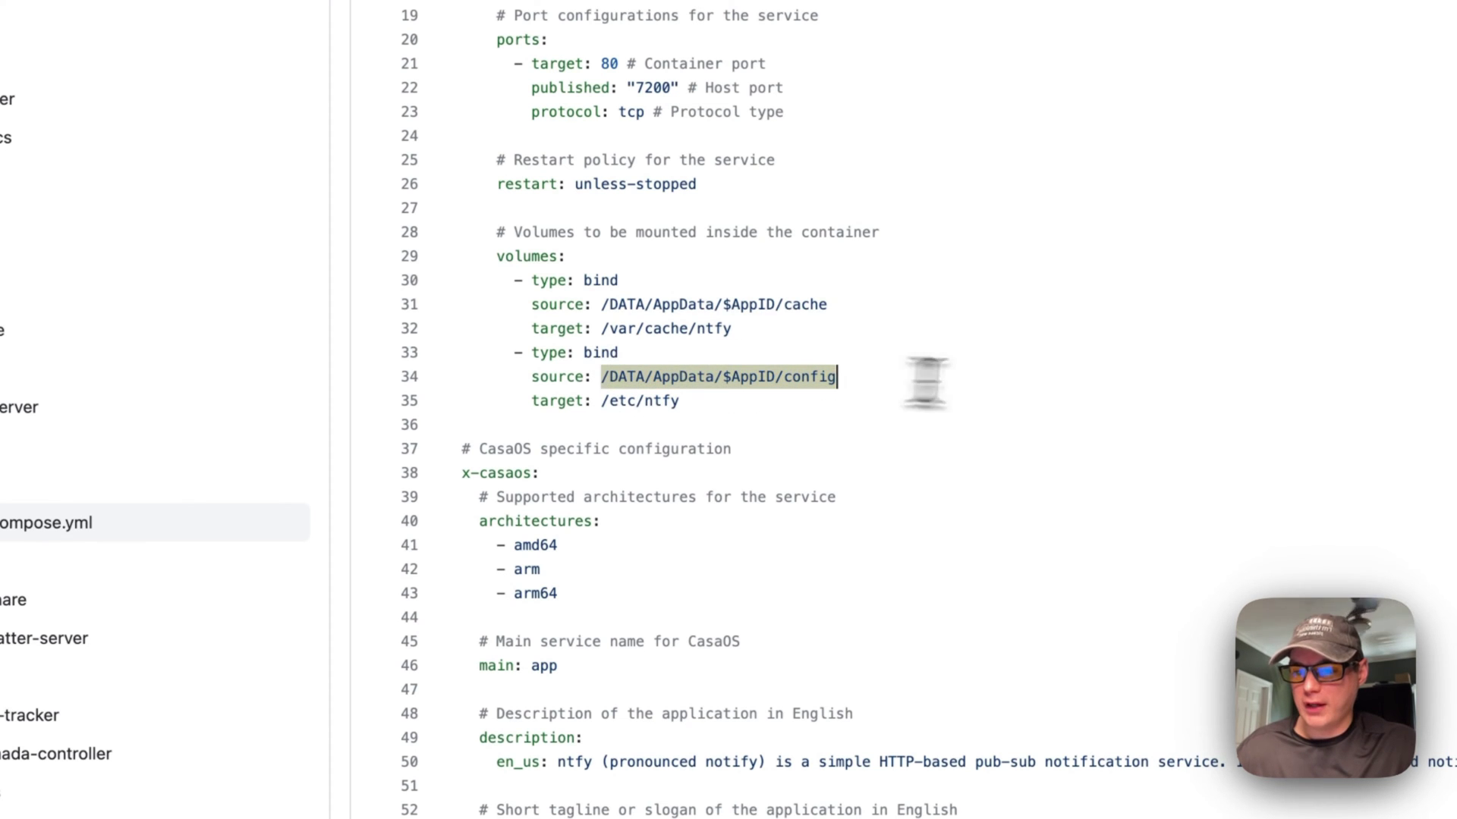
pyautogui.moveTo(618, 297); pyautogui.dragTo(842, 297)
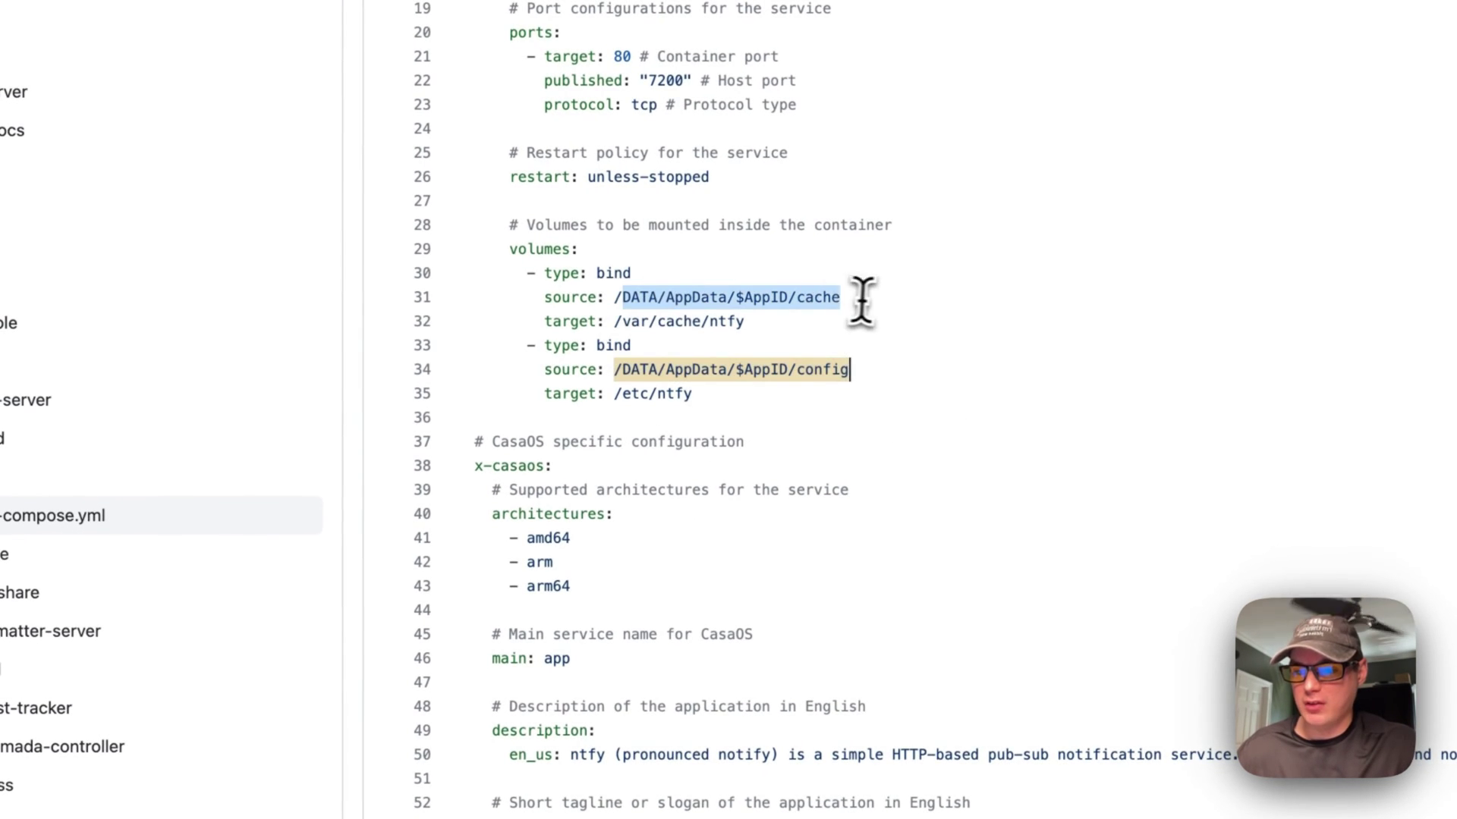
pyautogui.press('Right')
pyautogui.click(849, 370)
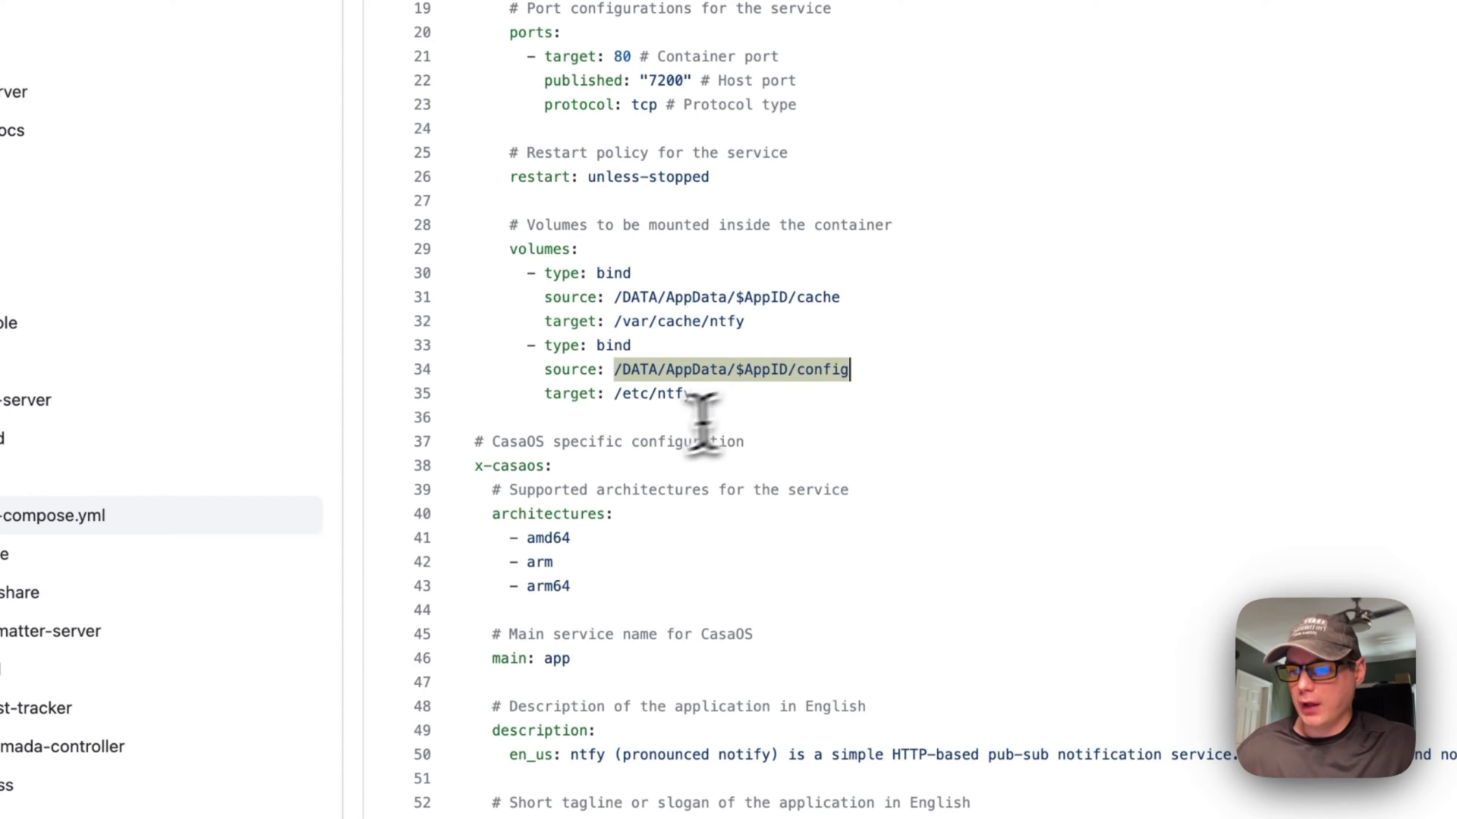
pyautogui.moveTo(545, 393); pyautogui.dragTo(722, 398)
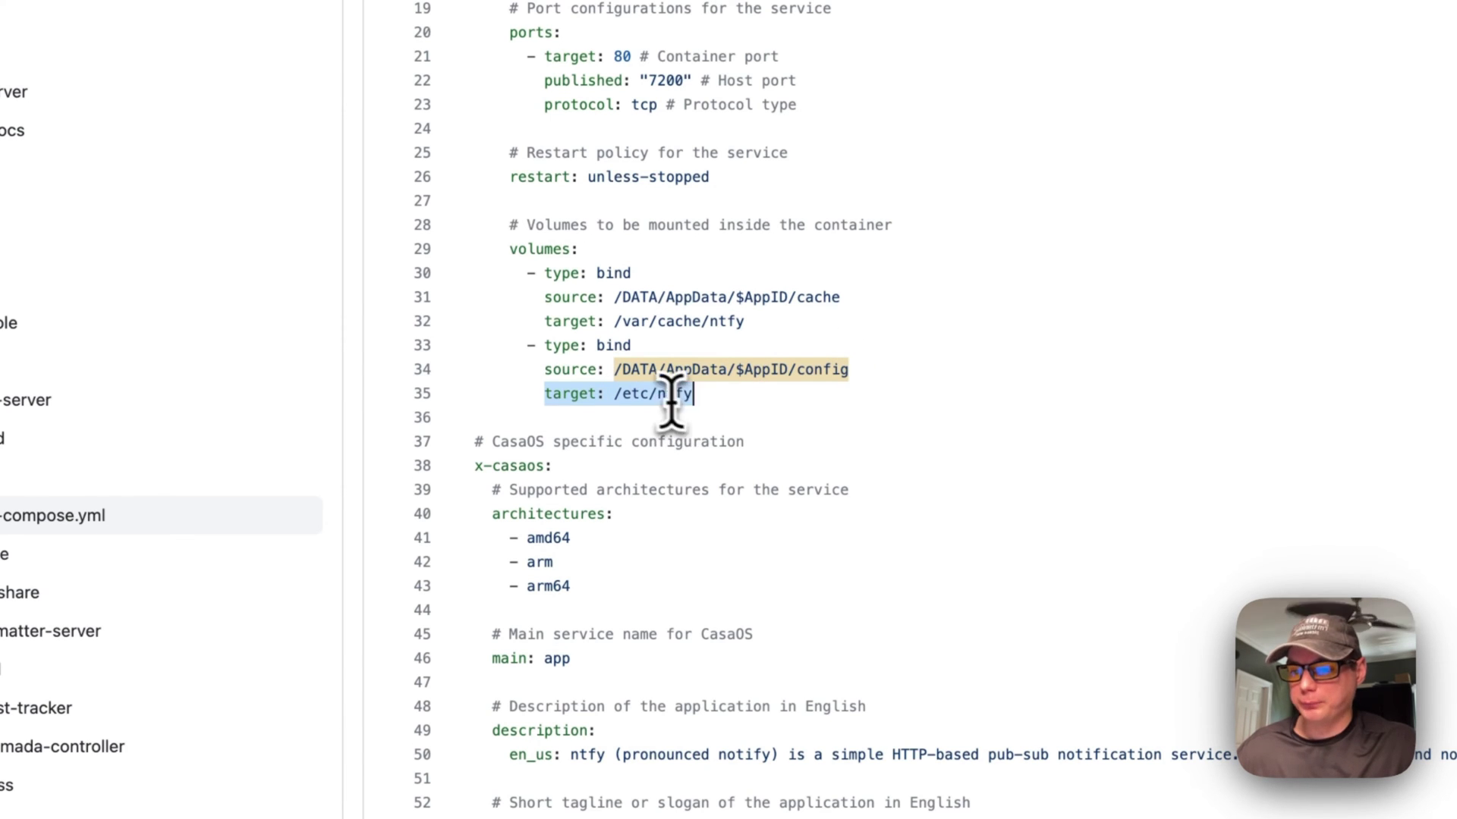
pyautogui.scroll(-5, 655, 395)
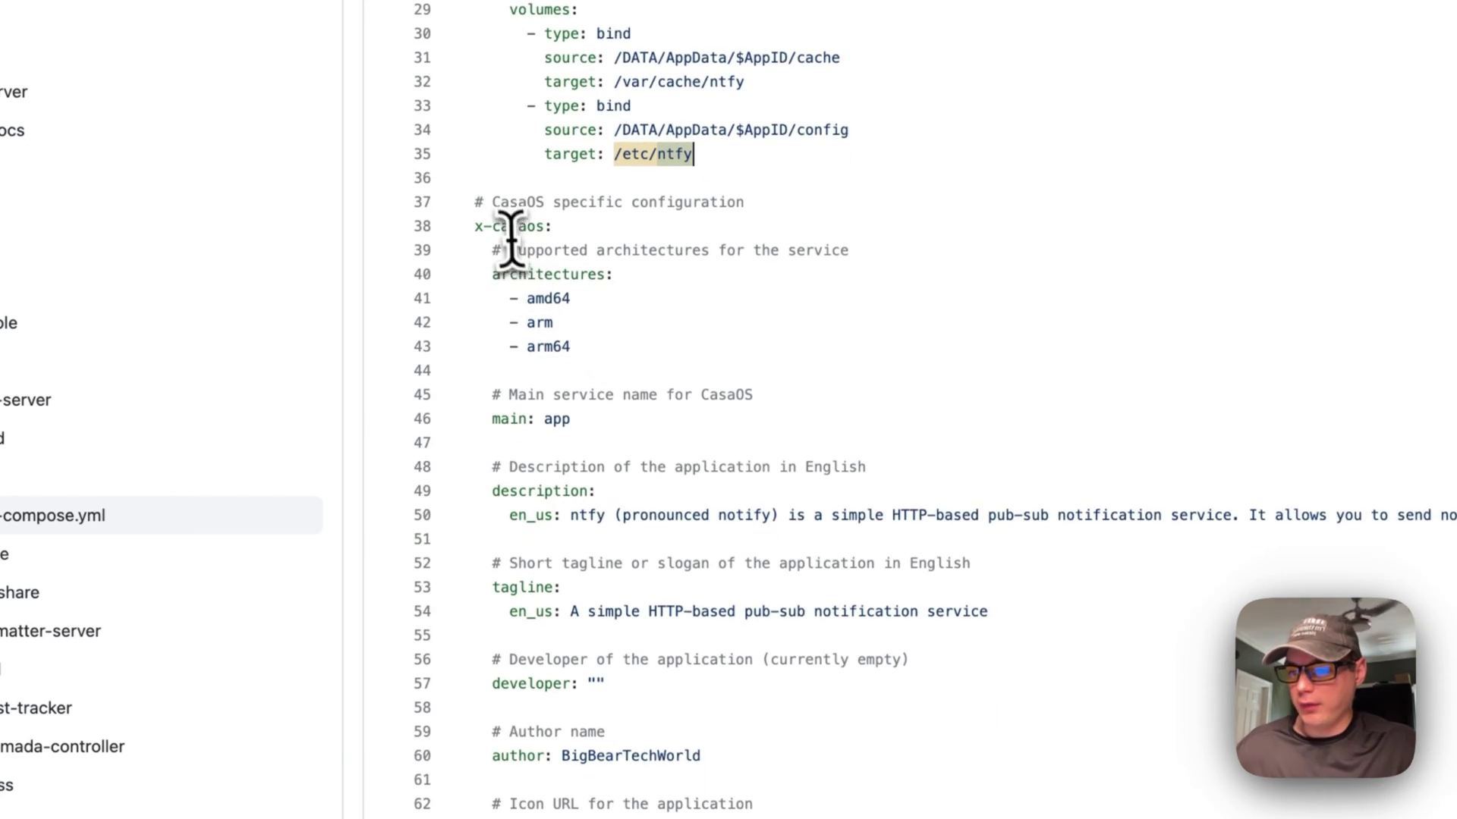
# Step: Review the x-casaos metadata, marking the supported arm architecture
pyautogui.scroll(-3, 510, 239)
pyautogui.press('super+a')
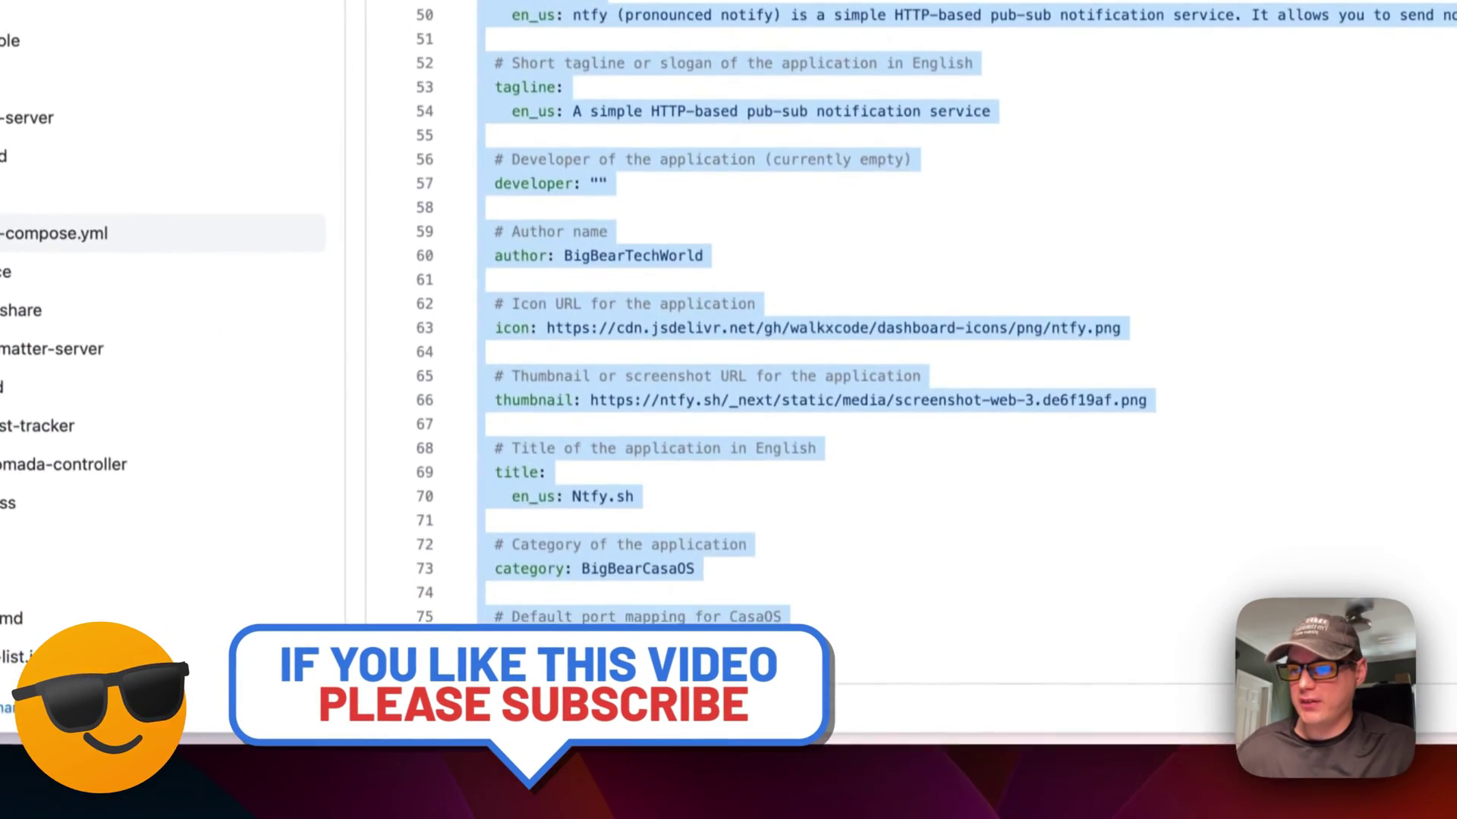
pyautogui.scroll(5, 716, 253)
pyautogui.click(660, 198)
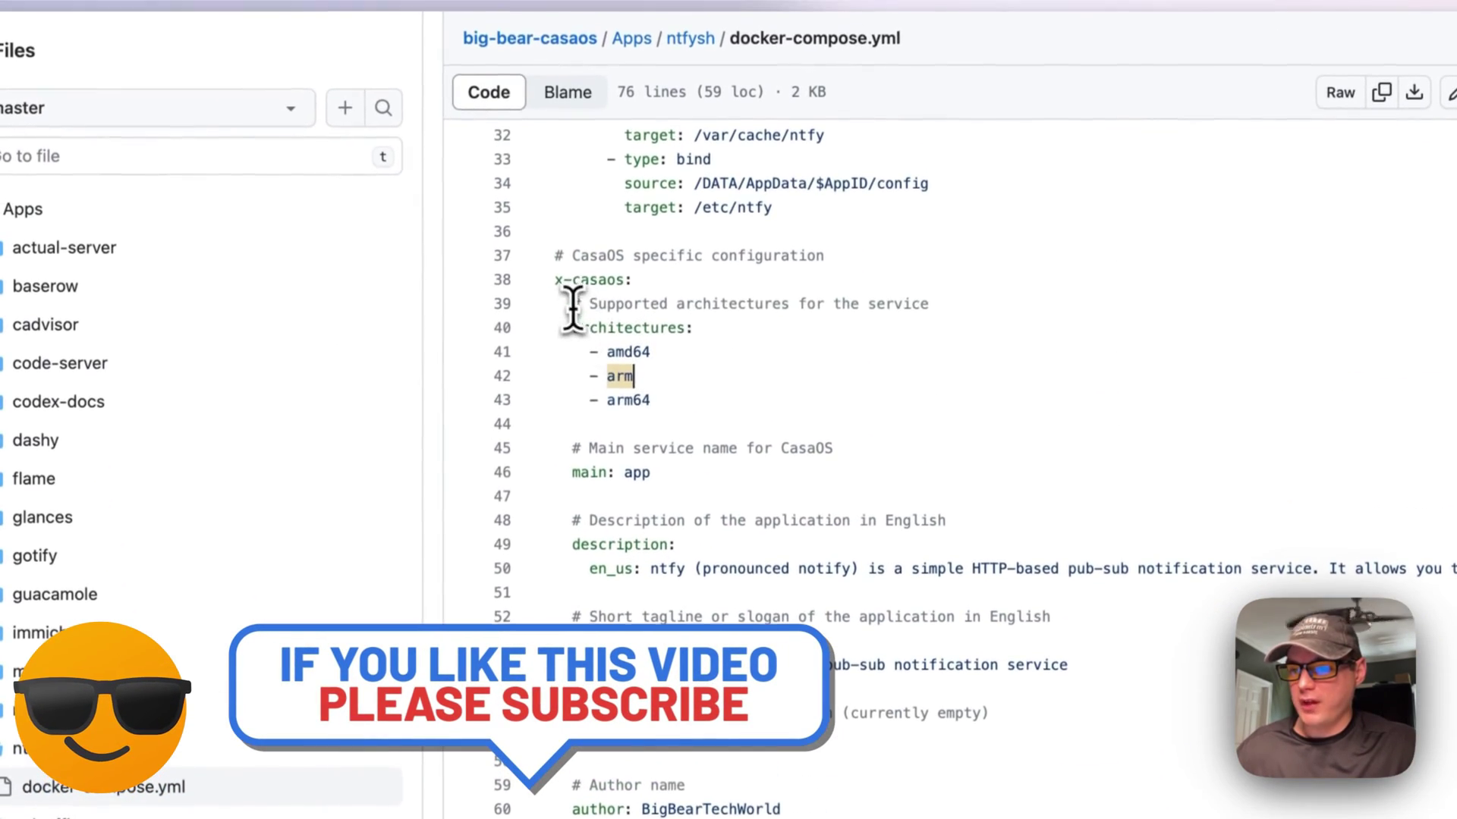
pyautogui.moveTo(573, 307); pyautogui.dragTo(686, 413)
pyautogui.scroll(3, 673, 402)
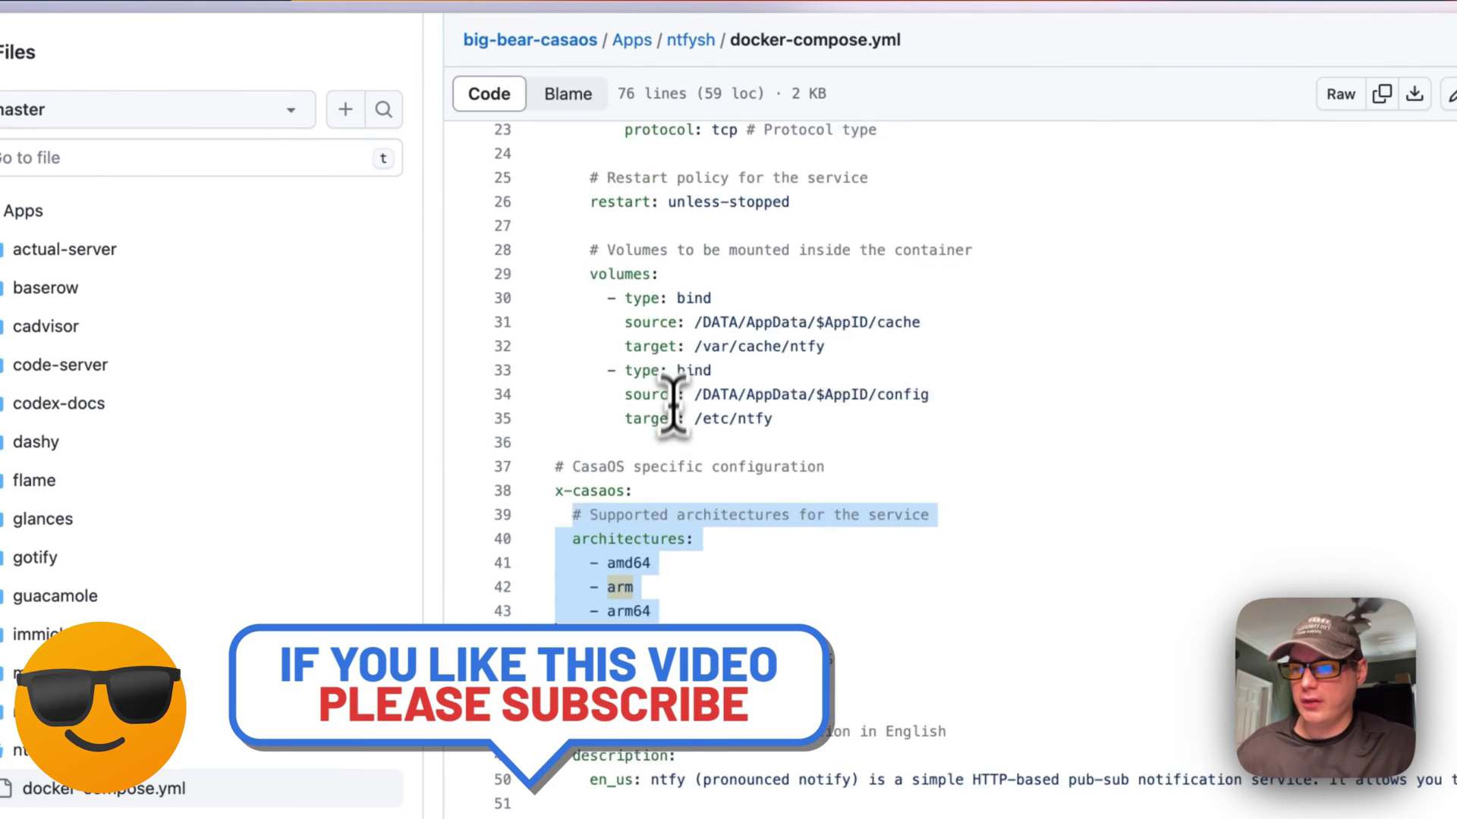
pyautogui.scroll(5, 673, 402)
pyautogui.scroll(-6, 673, 402)
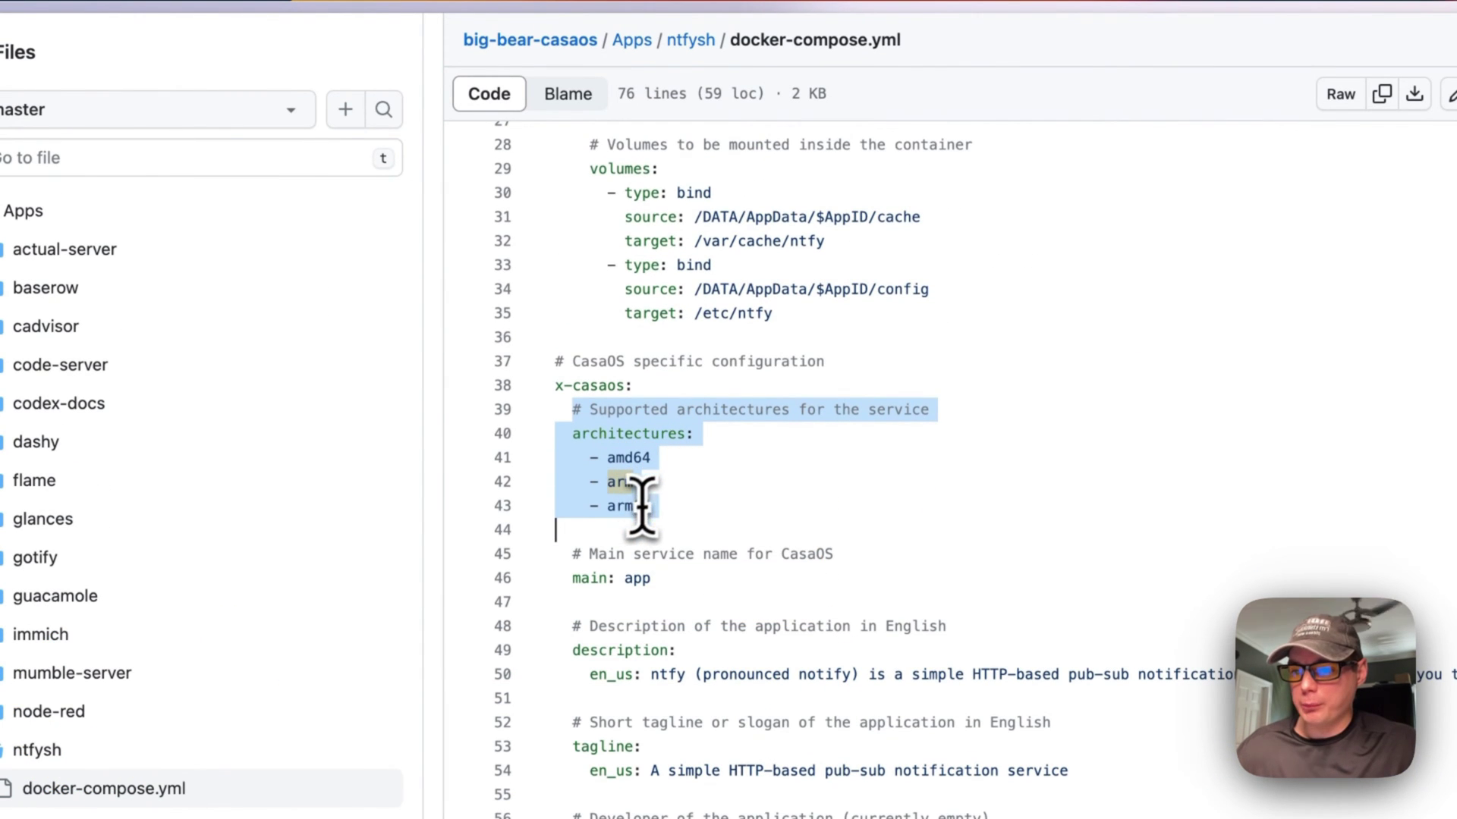
pyautogui.scroll(-3, 630, 513)
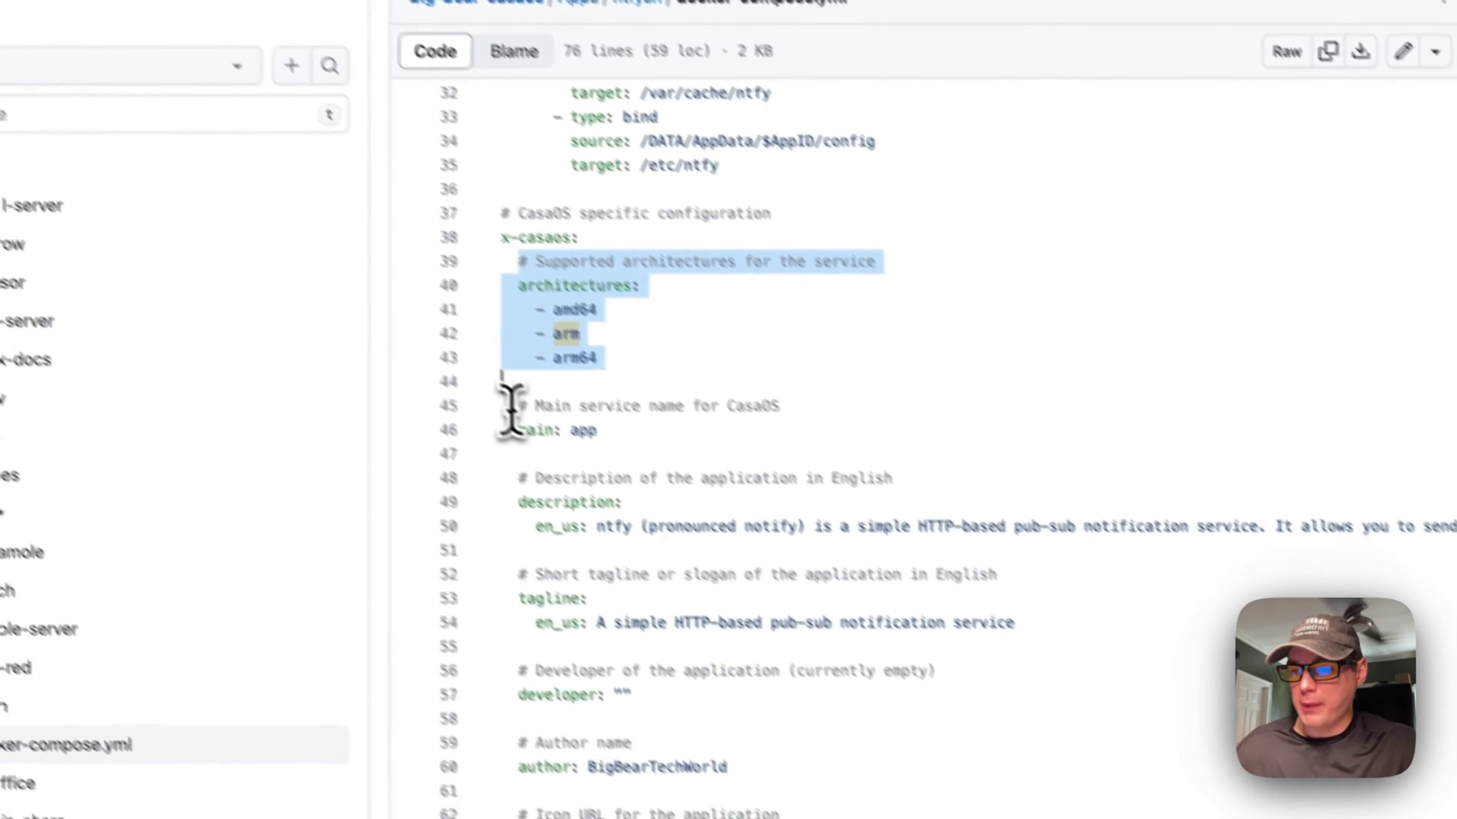
pyautogui.moveTo(570, 450); pyautogui.dragTo(714, 486)
pyautogui.scroll(10, 569, 396)
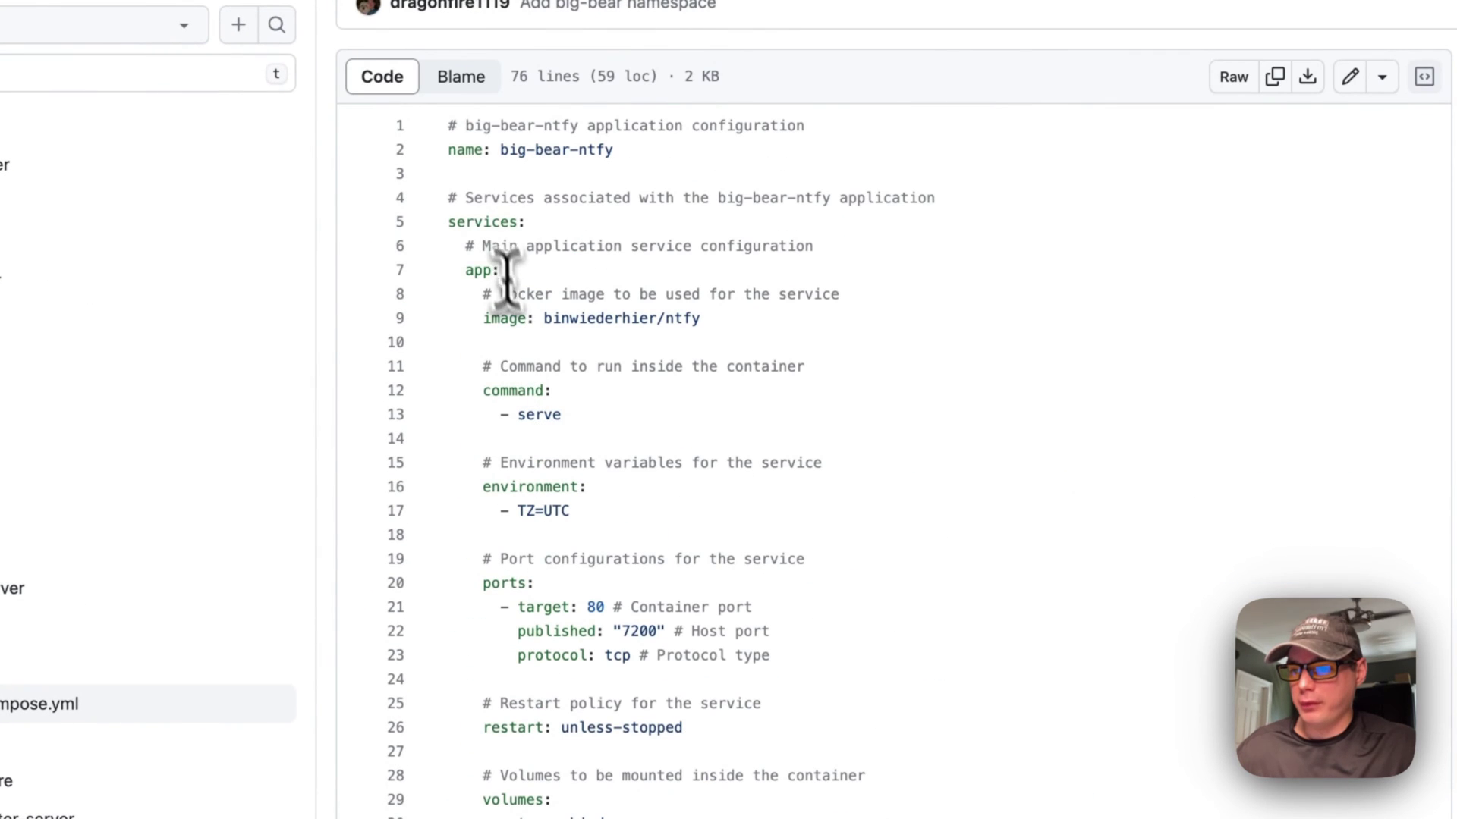
pyautogui.scroll(-10, 498, 311)
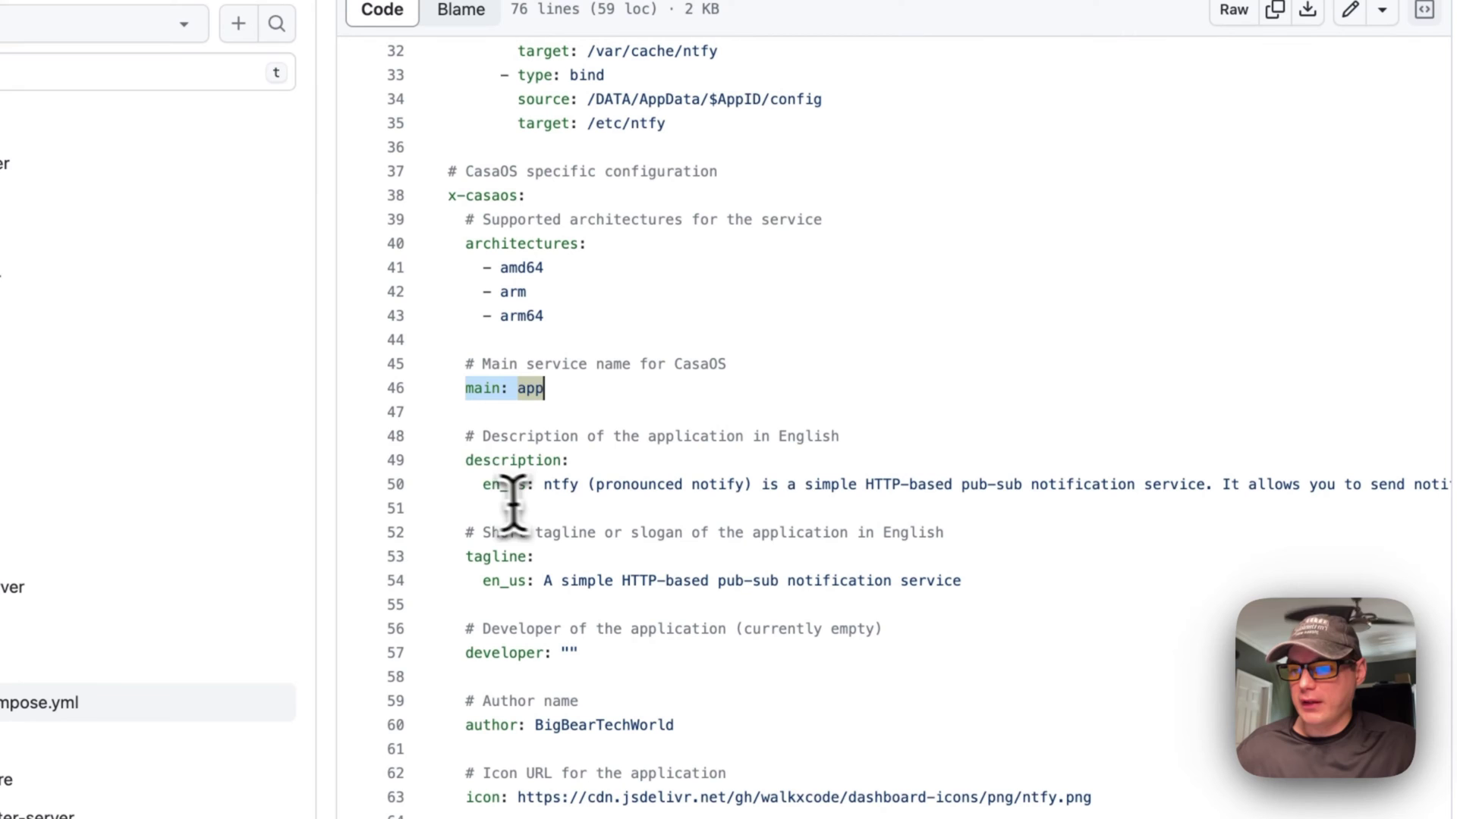
# Step: Select the description, author, icon, thumbnail, Ntfy.sh title and BigBearCasaOS category entries
pyautogui.moveTo(465, 457); pyautogui.dragTo(941, 478)
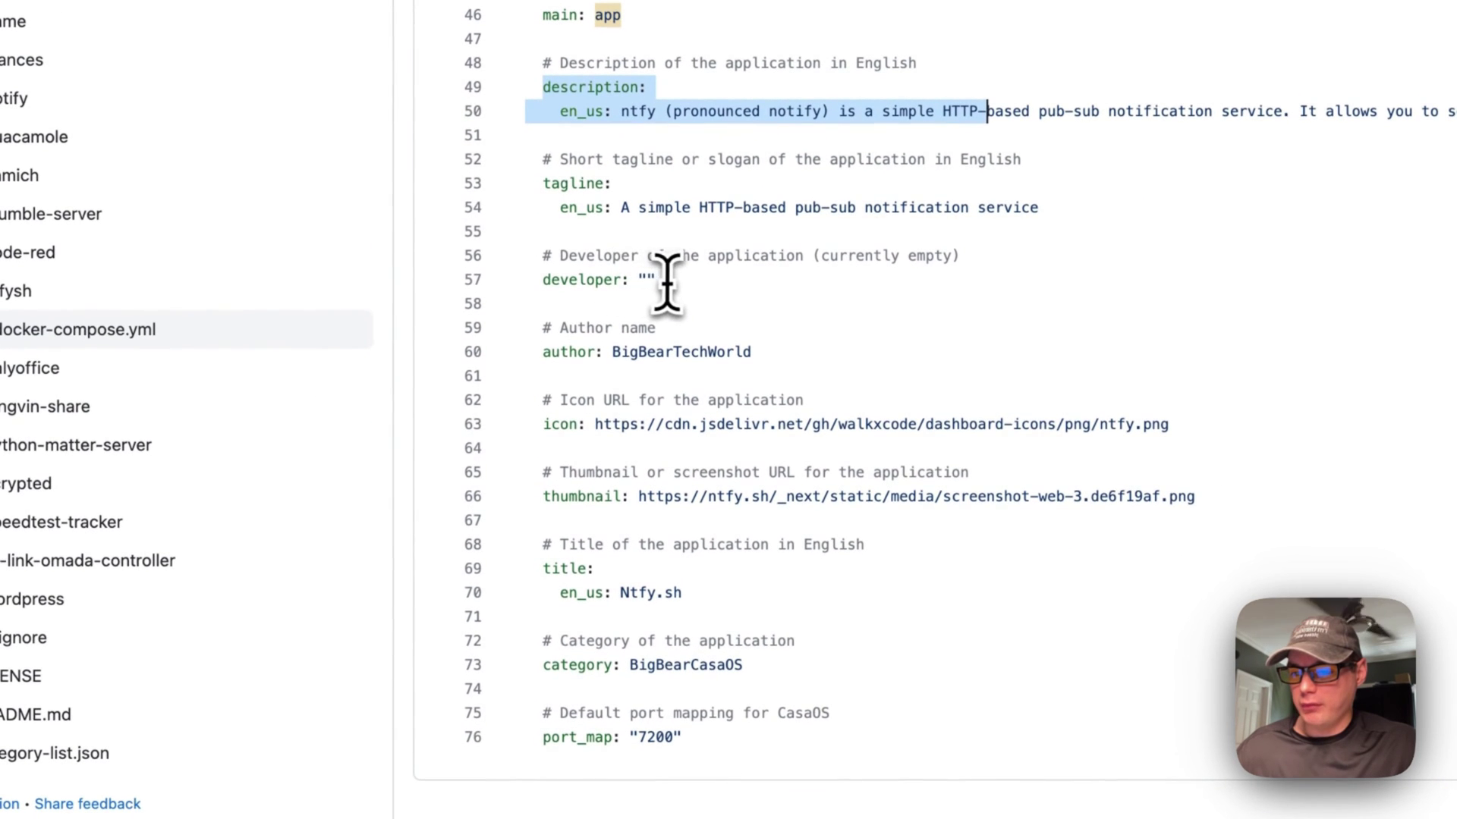
pyautogui.click(546, 351)
pyautogui.moveTo(546, 351); pyautogui.dragTo(845, 348)
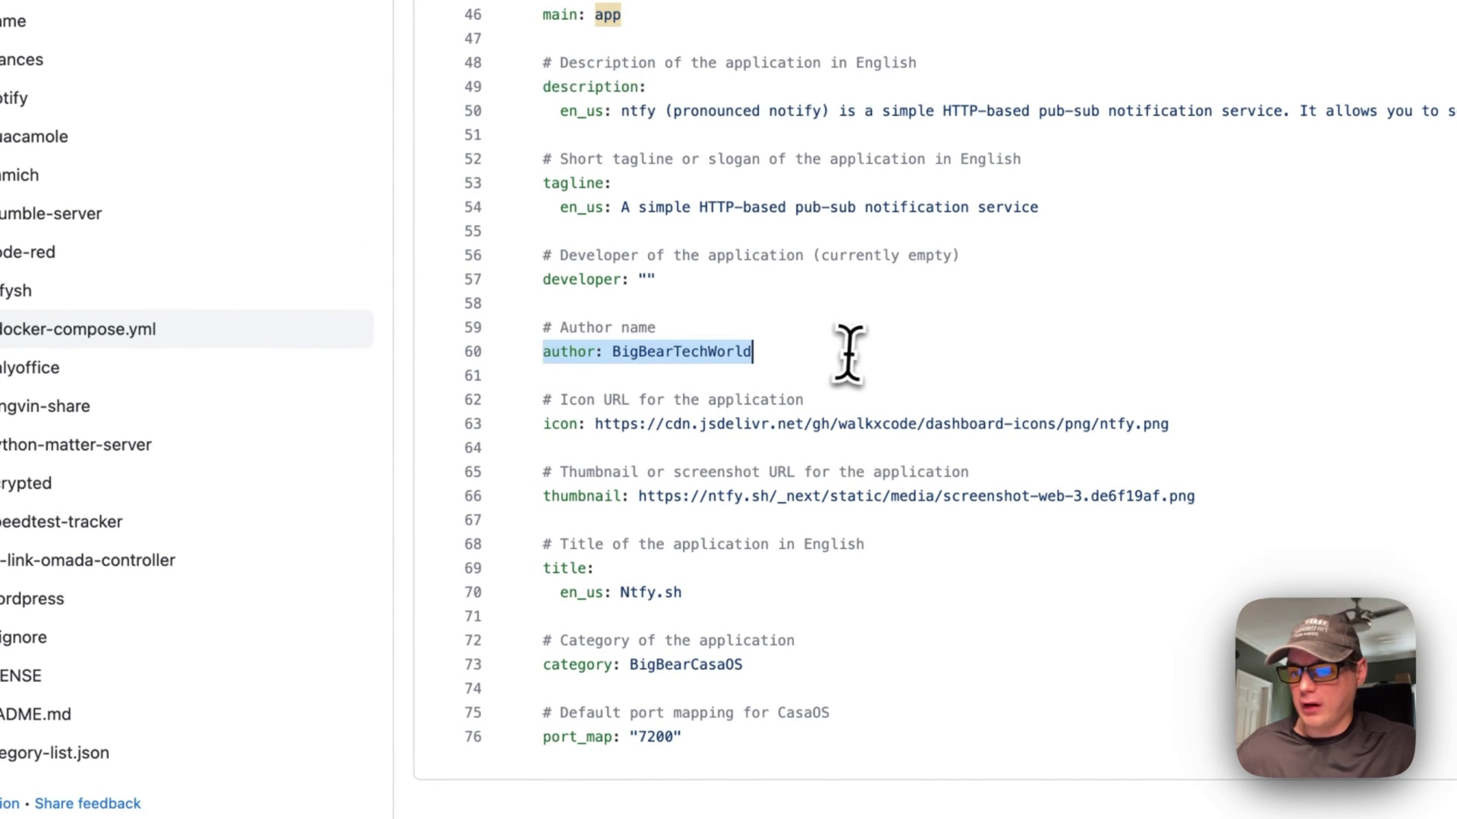
pyautogui.moveTo(541, 400); pyautogui.dragTo(827, 425)
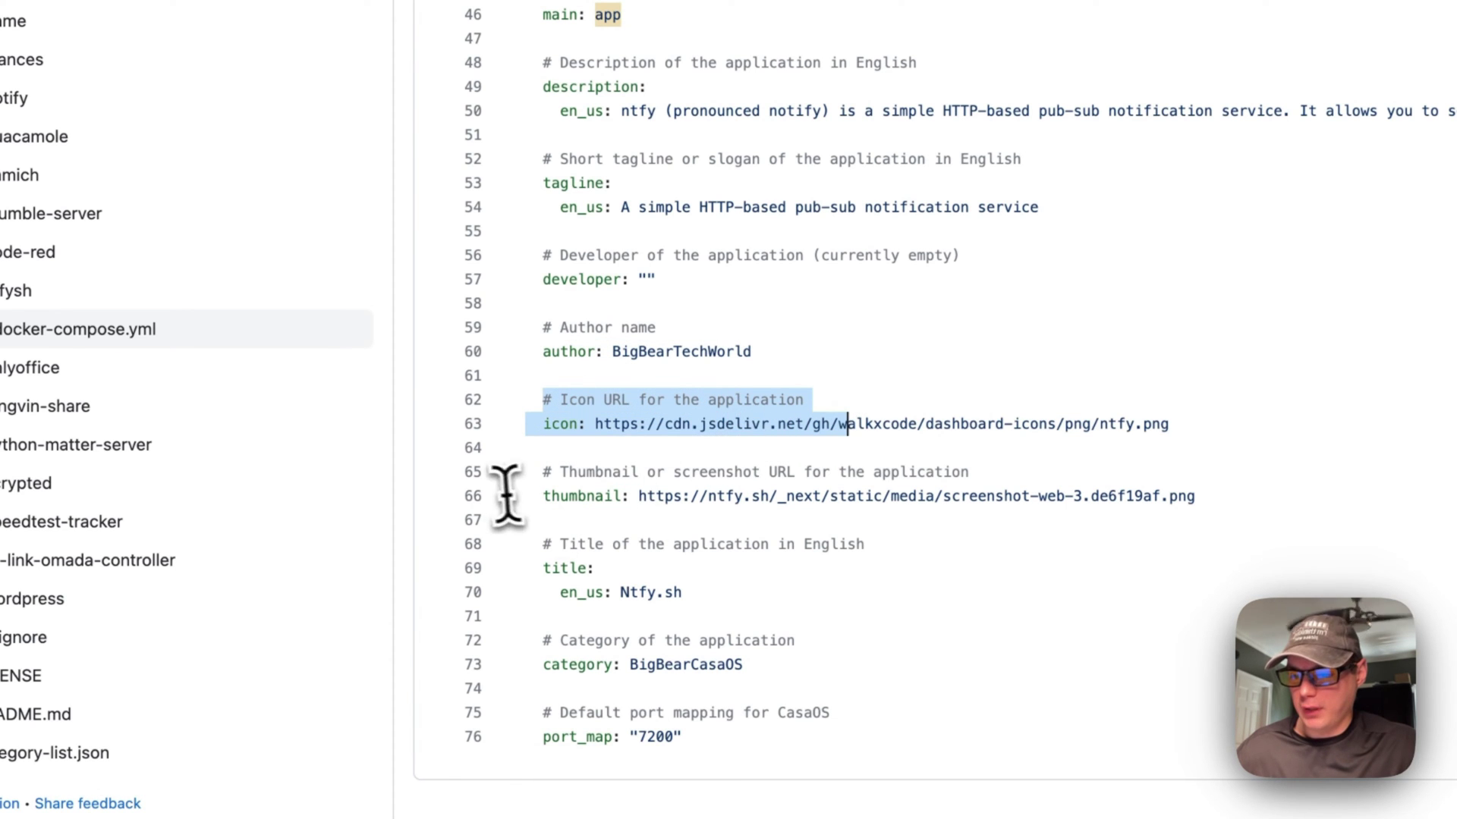
pyautogui.moveTo(535, 473); pyautogui.dragTo(729, 493)
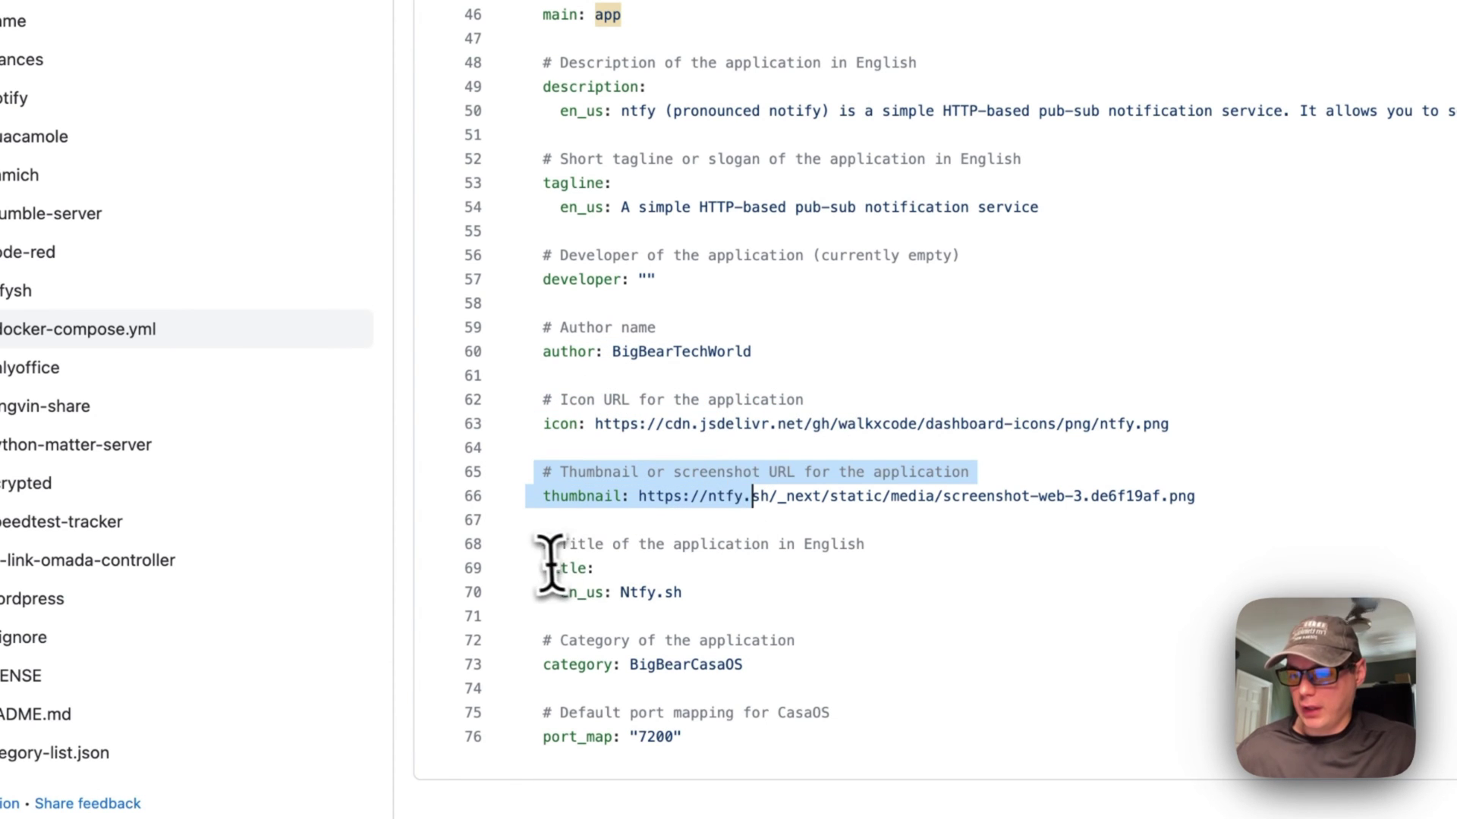
pyautogui.moveTo(540, 545); pyautogui.dragTo(683, 592)
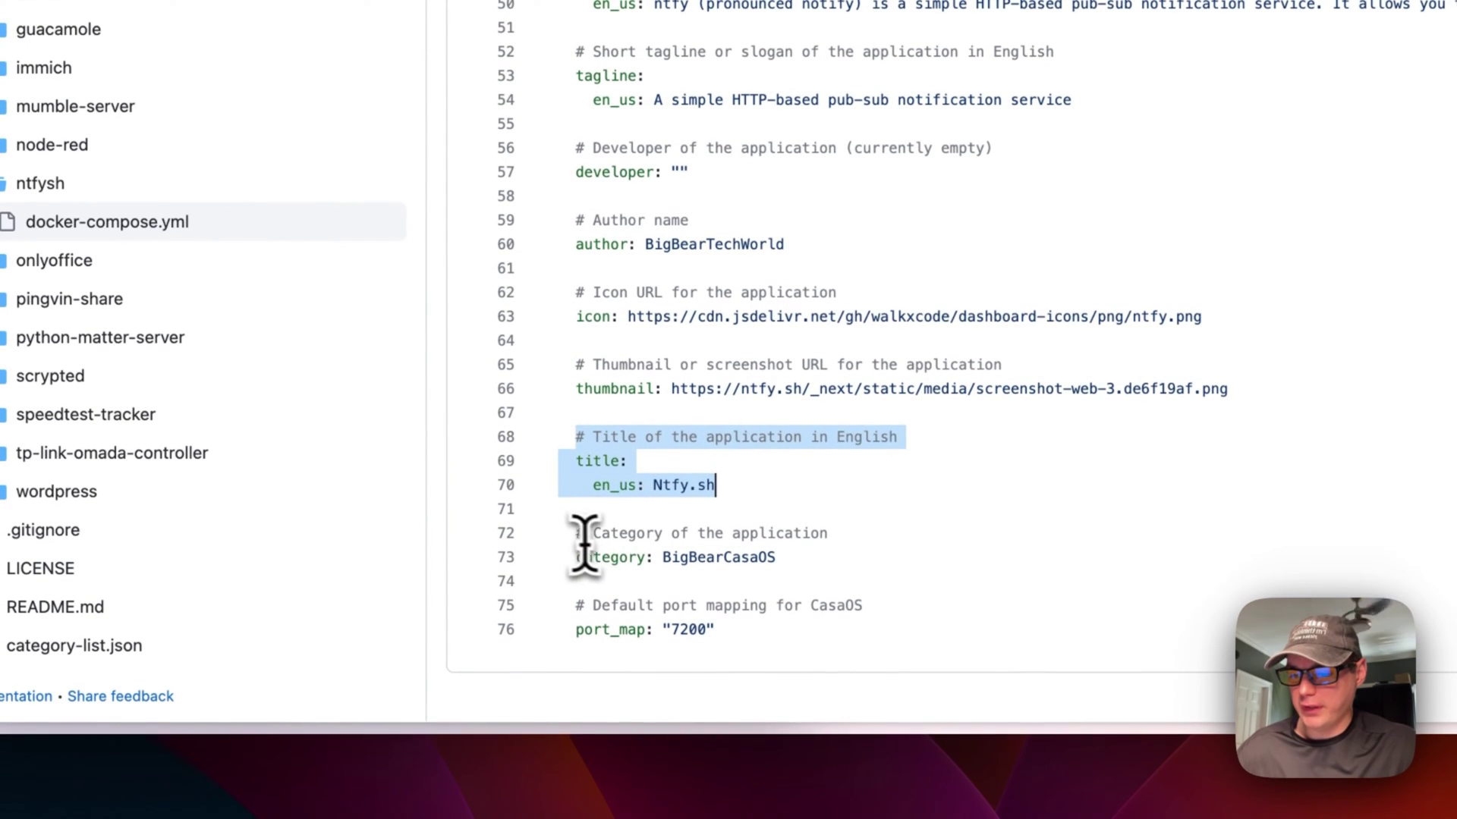
pyautogui.moveTo(610, 535); pyautogui.dragTo(578, 535)
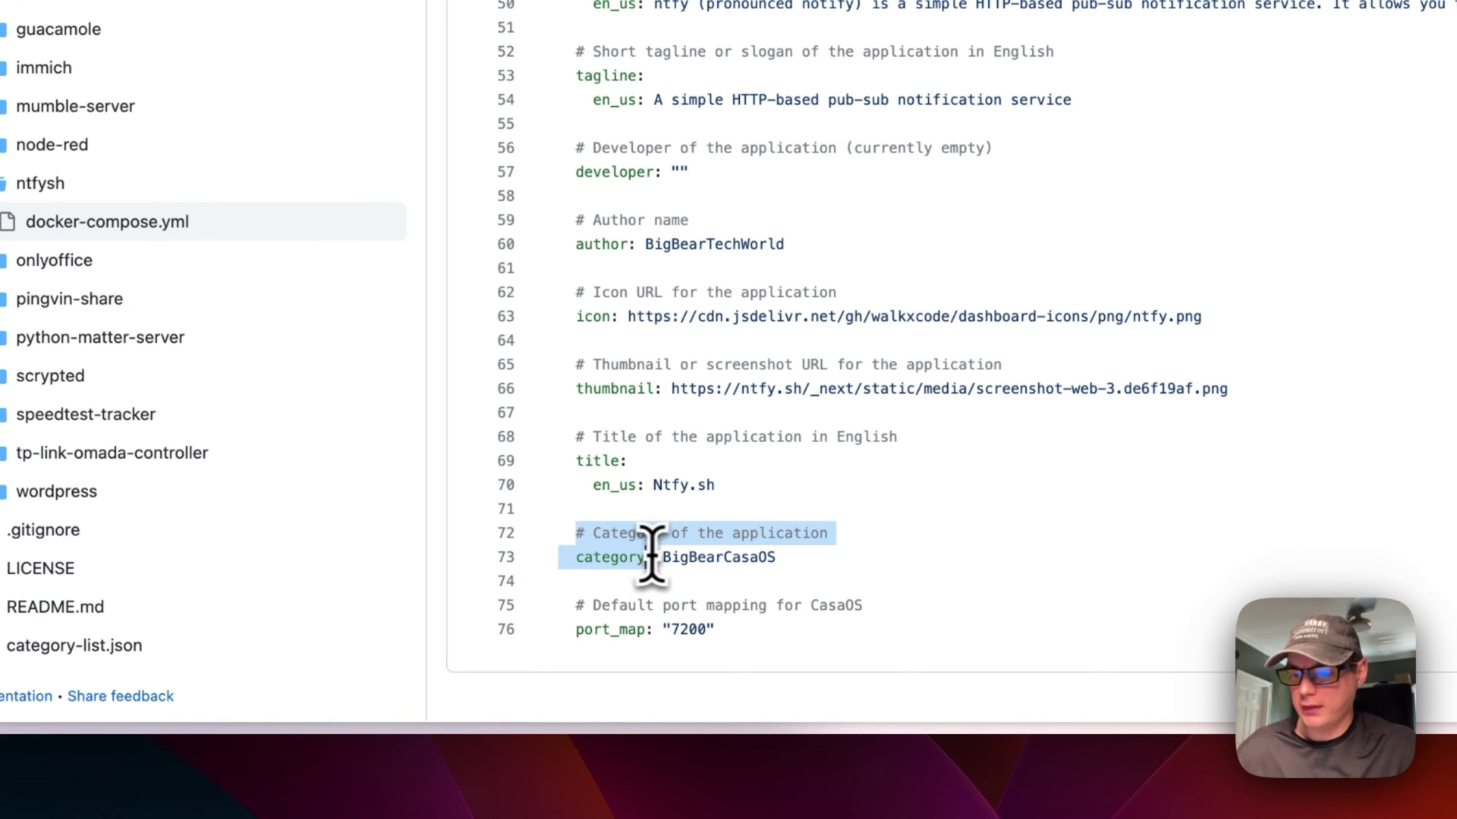
pyautogui.click(719, 546)
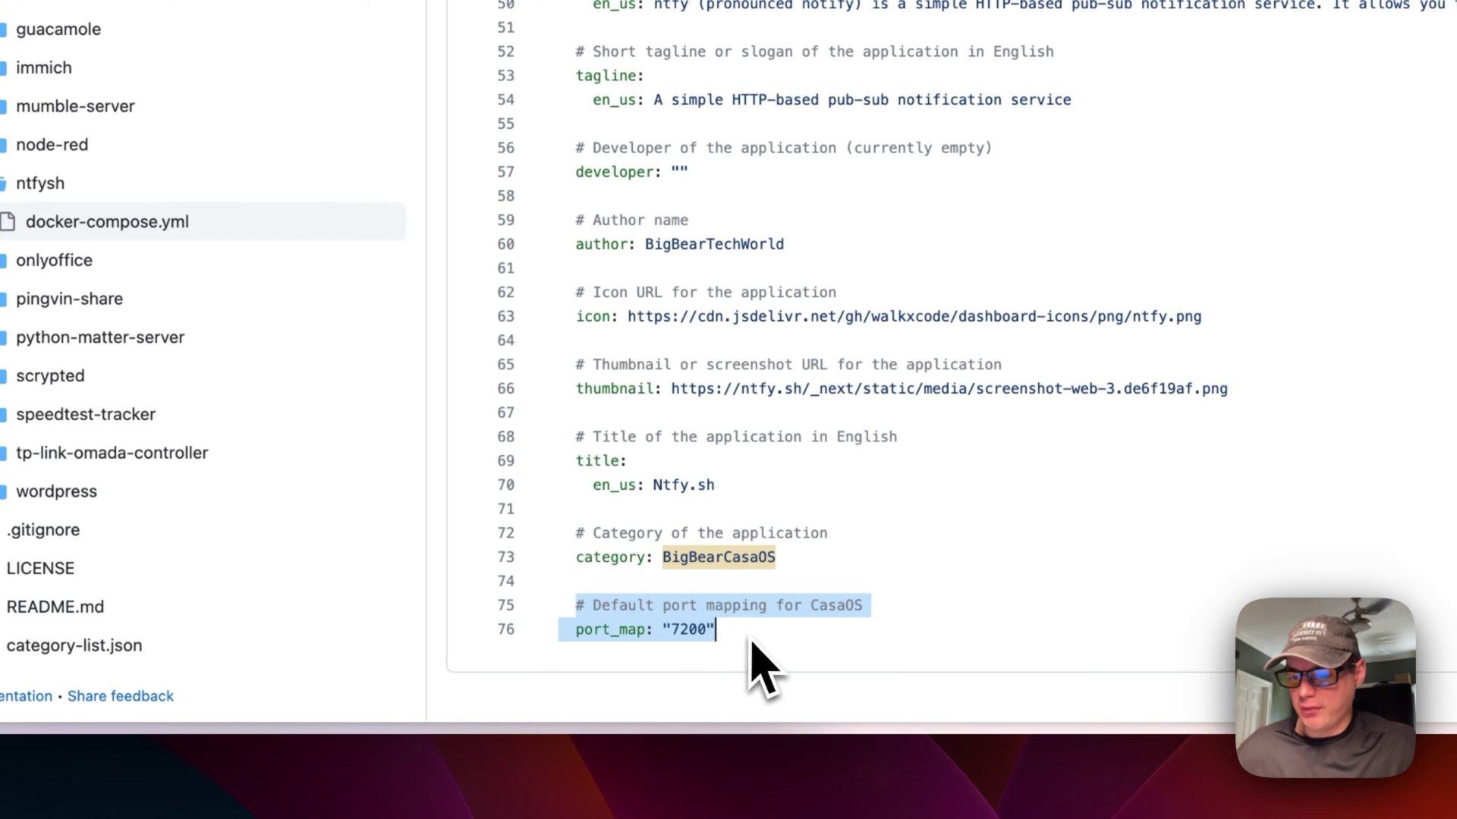
# Step: Look up port_map references and mark the published host port 7200 line
pyautogui.click(598, 629)
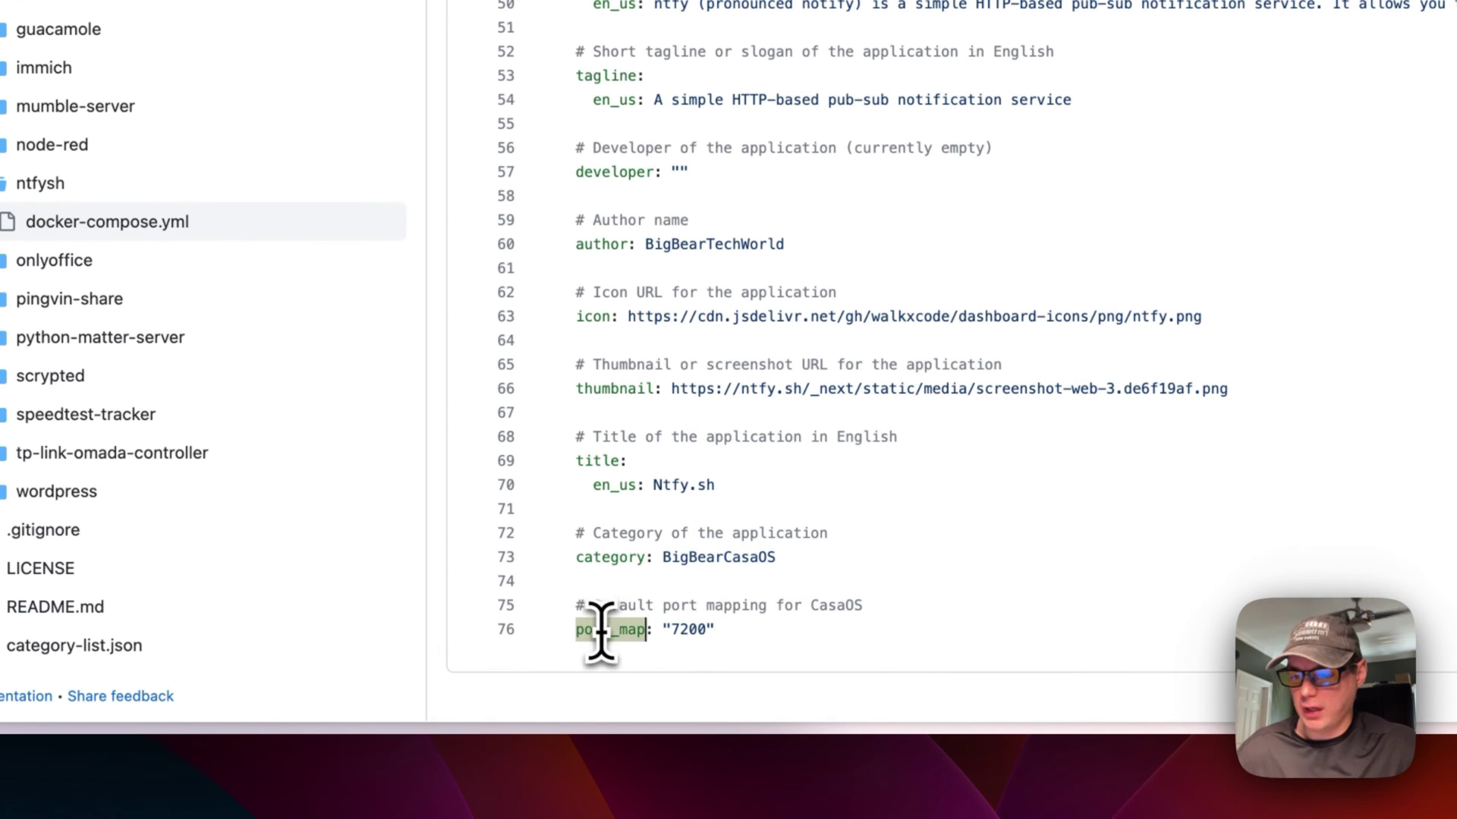
pyautogui.scroll(15, 668, 455)
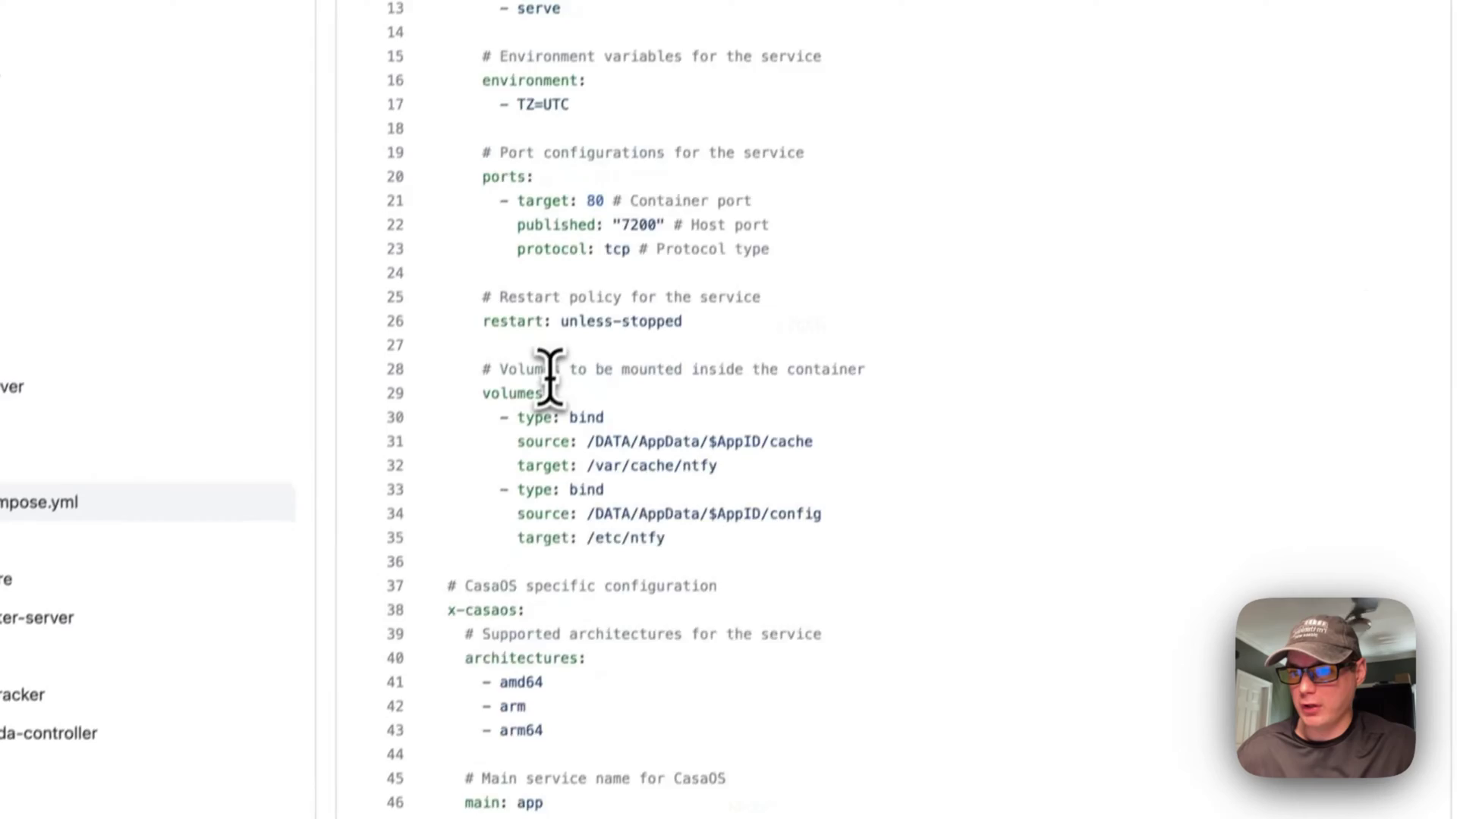
pyautogui.moveTo(505, 529); pyautogui.dragTo(799, 535)
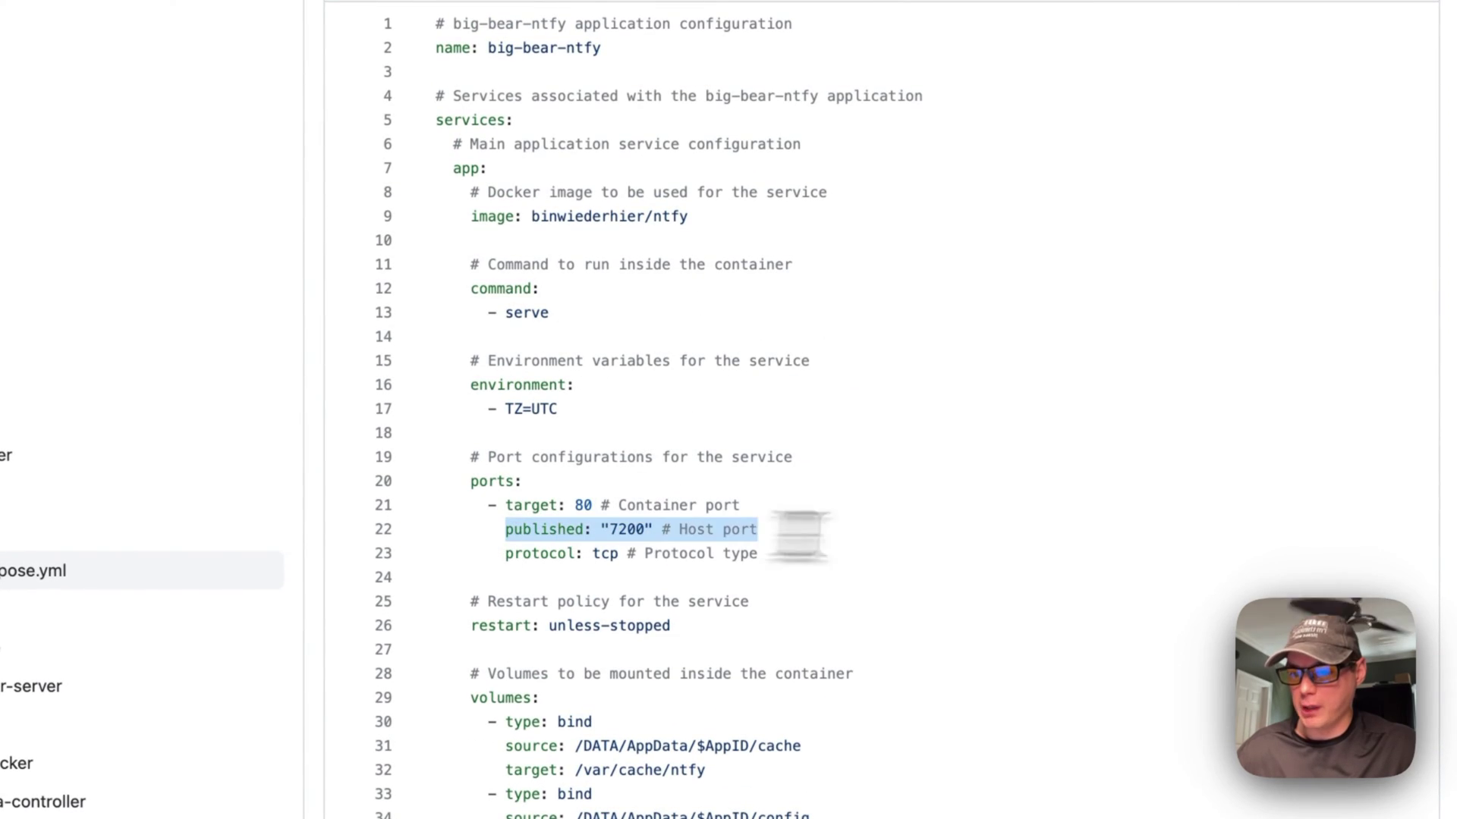
pyautogui.scroll(-12, 618, 531)
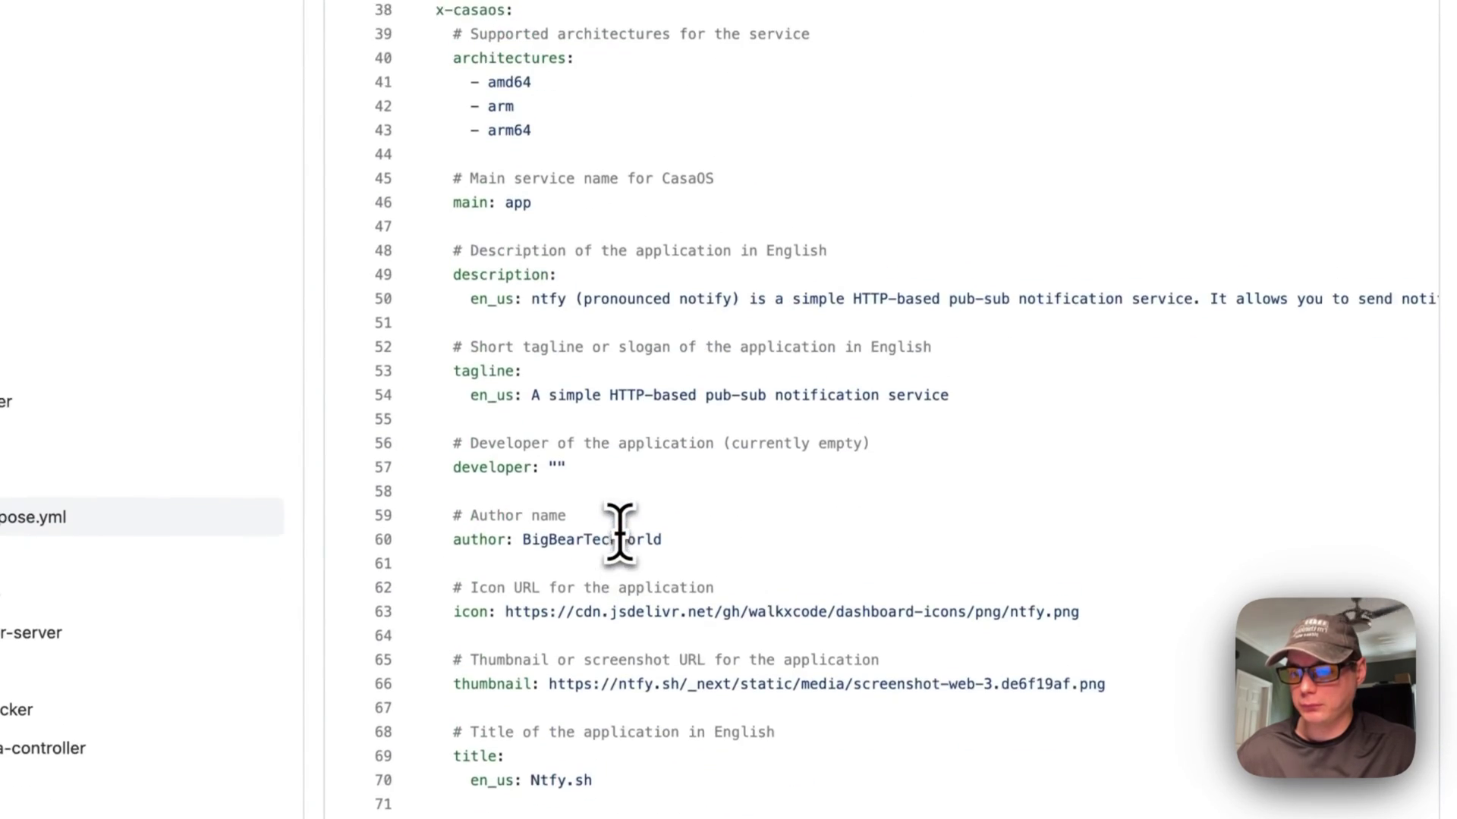
pyautogui.scroll(8, 668, 262)
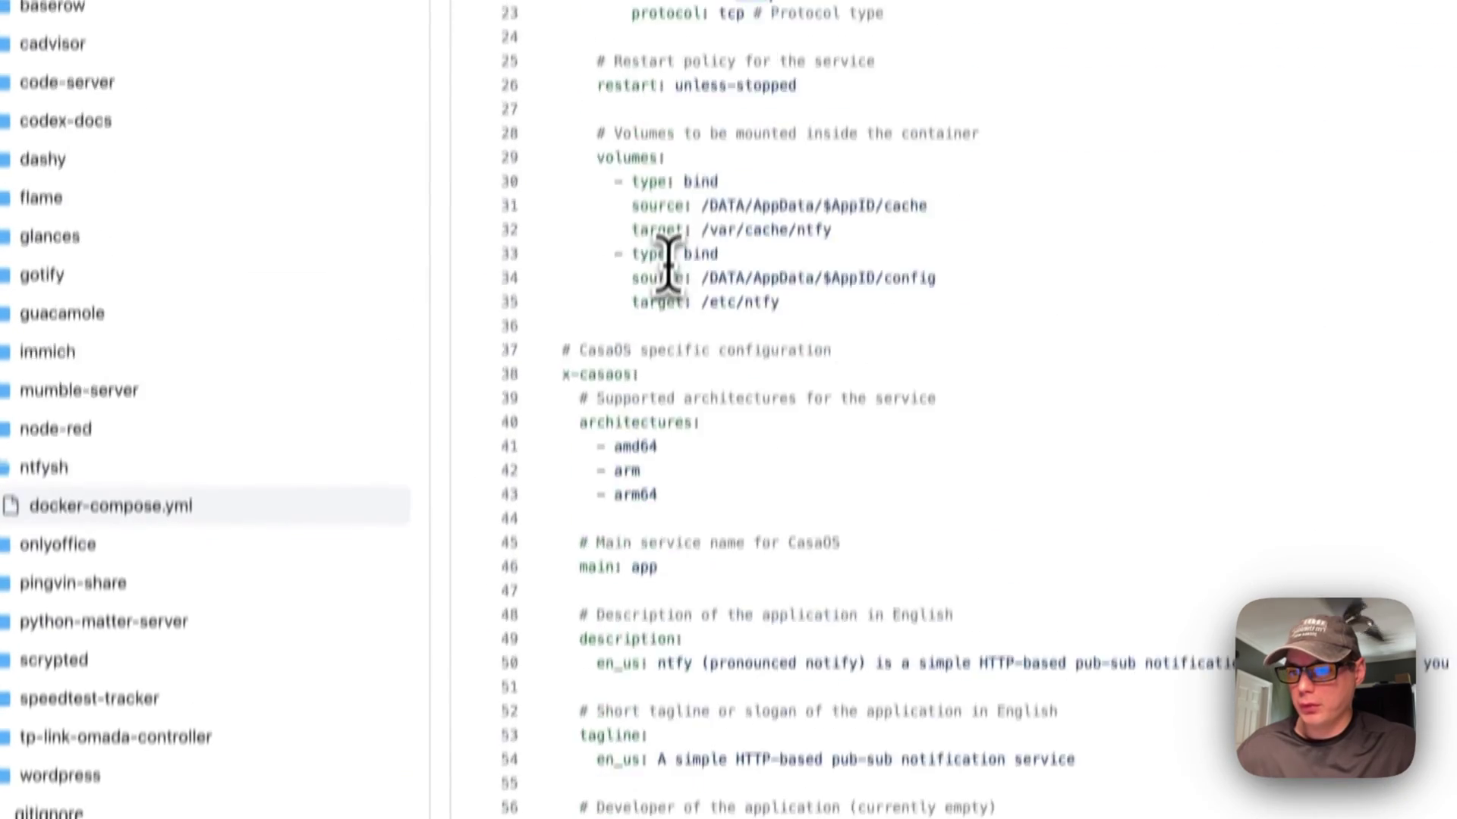
pyautogui.scroll(5, 667, 262)
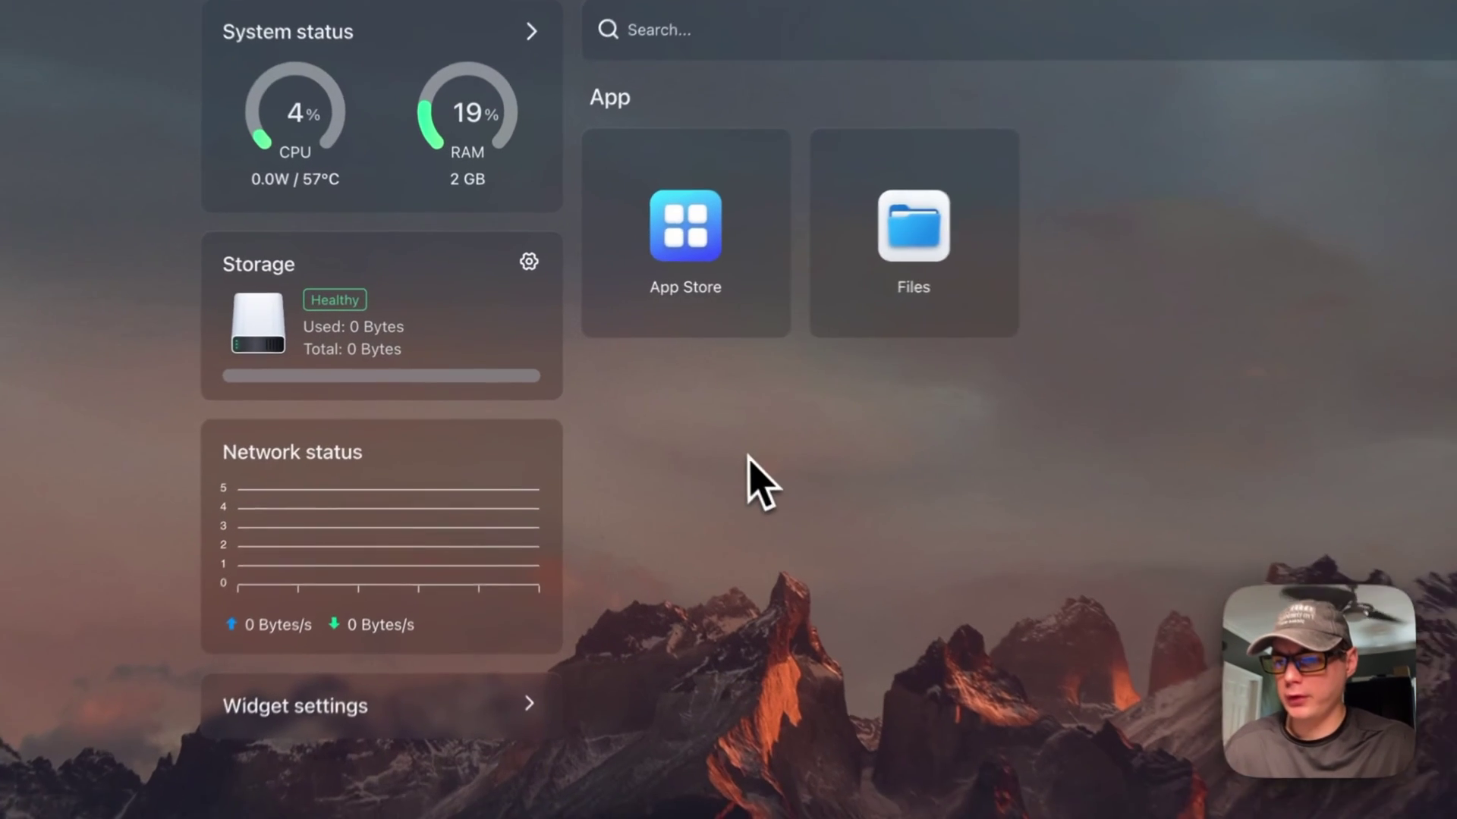
# Step: Install Ntfy.sh from the BigBearCasaOS category and launch its web interface
pyautogui.click(701, 250)
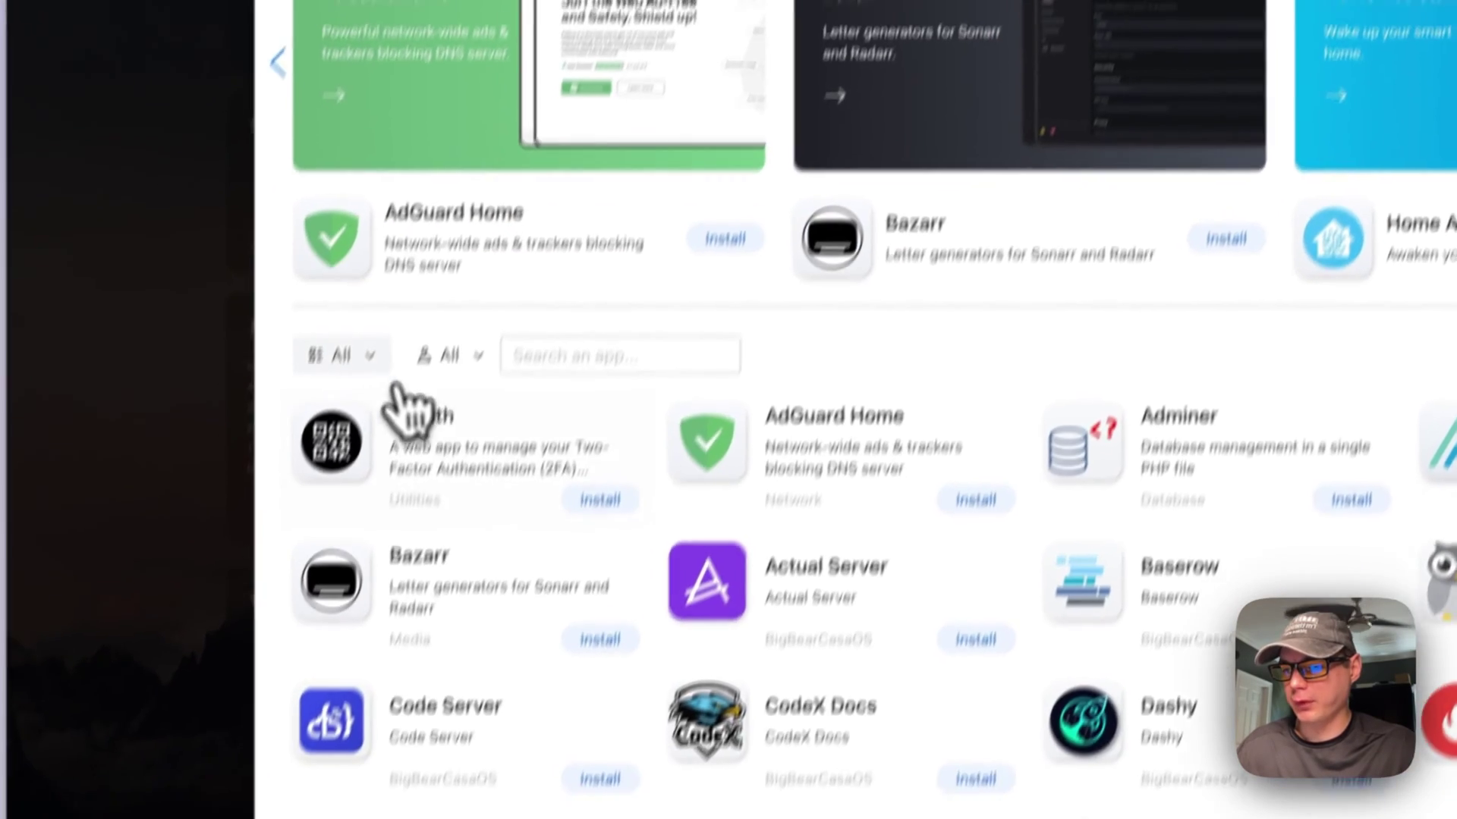
pyautogui.click(295, 491)
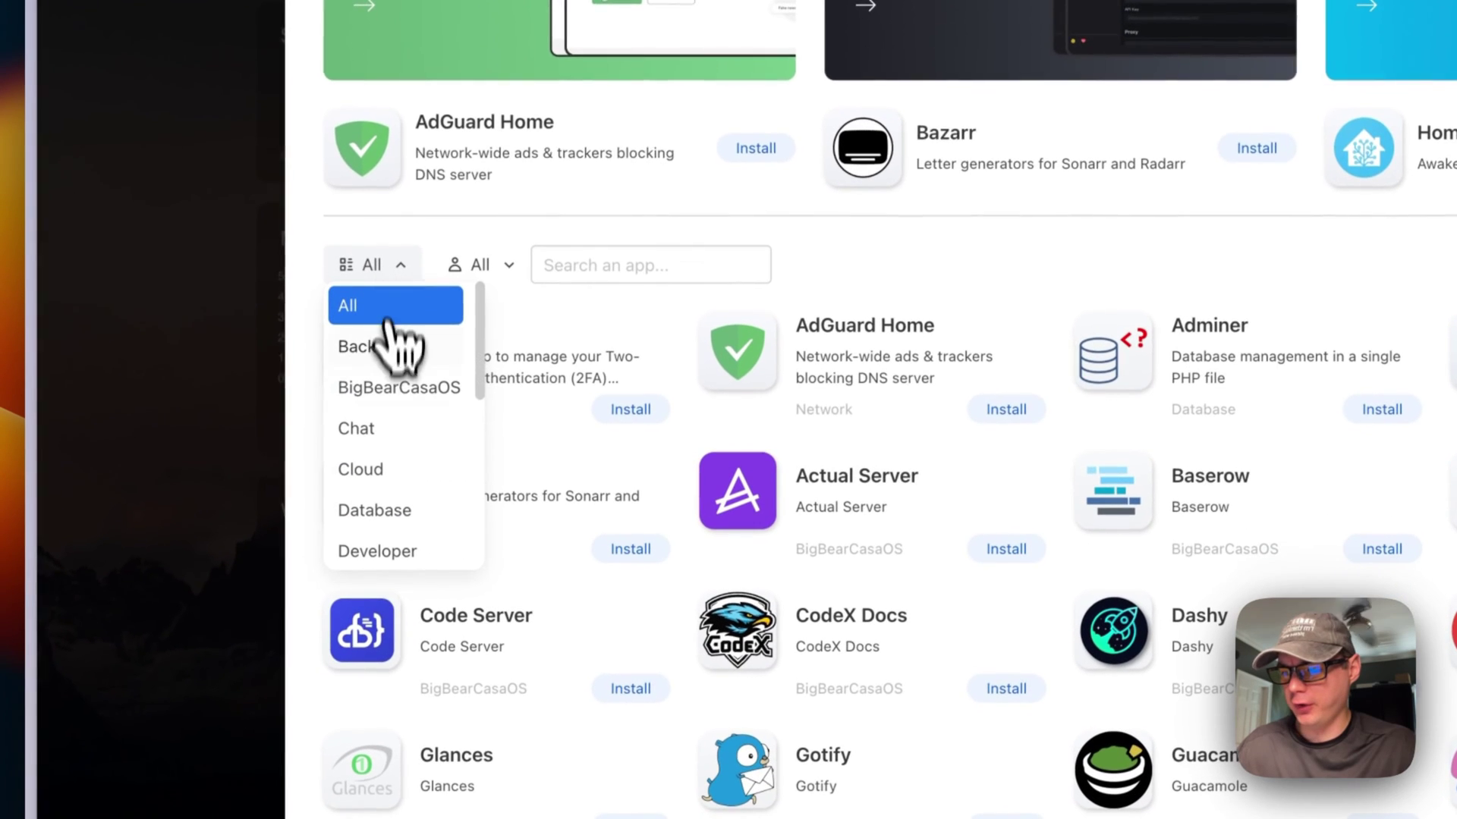
pyautogui.click(385, 388)
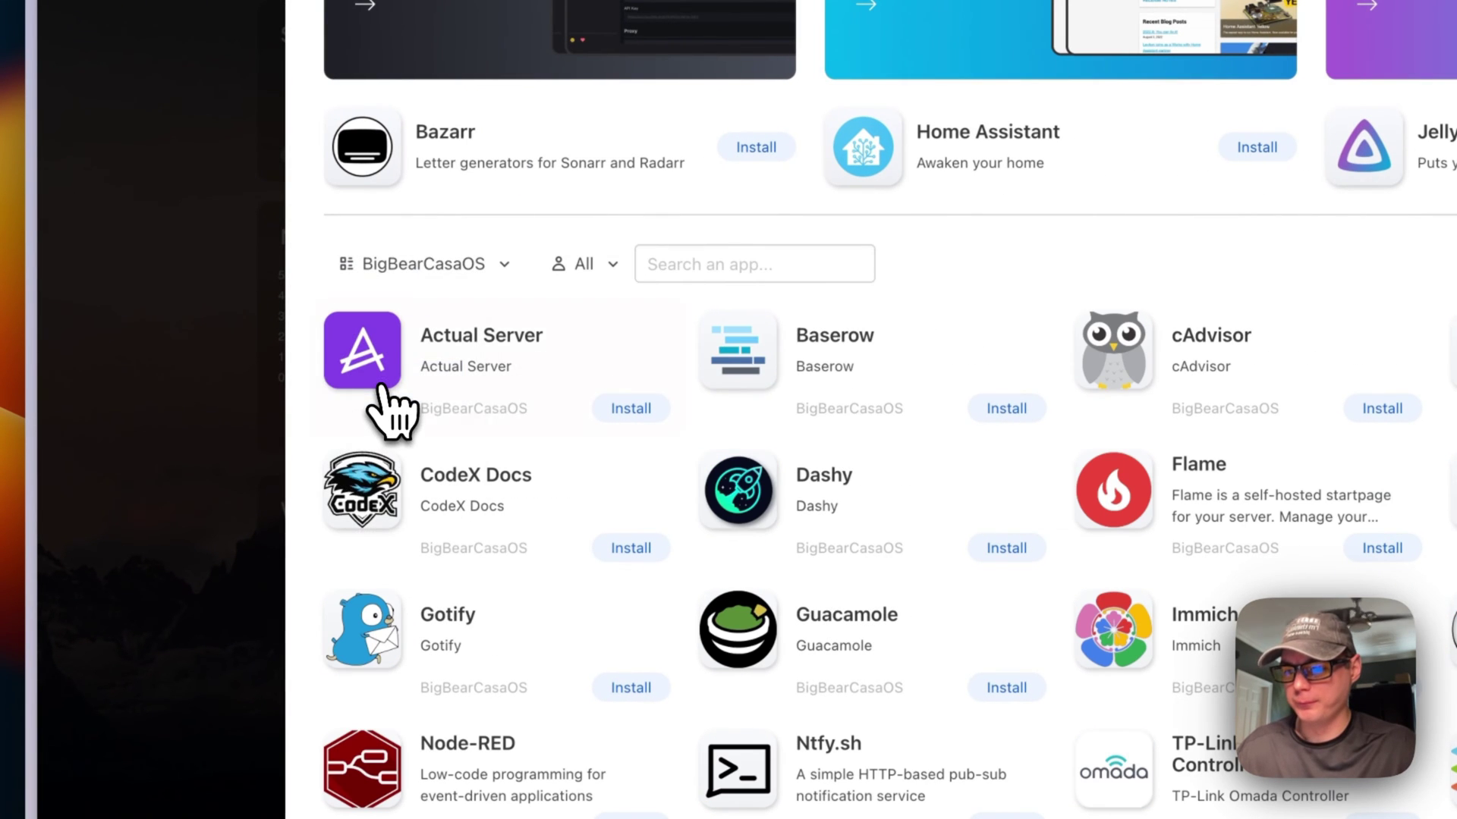
pyautogui.scroll(-3, 731, 407)
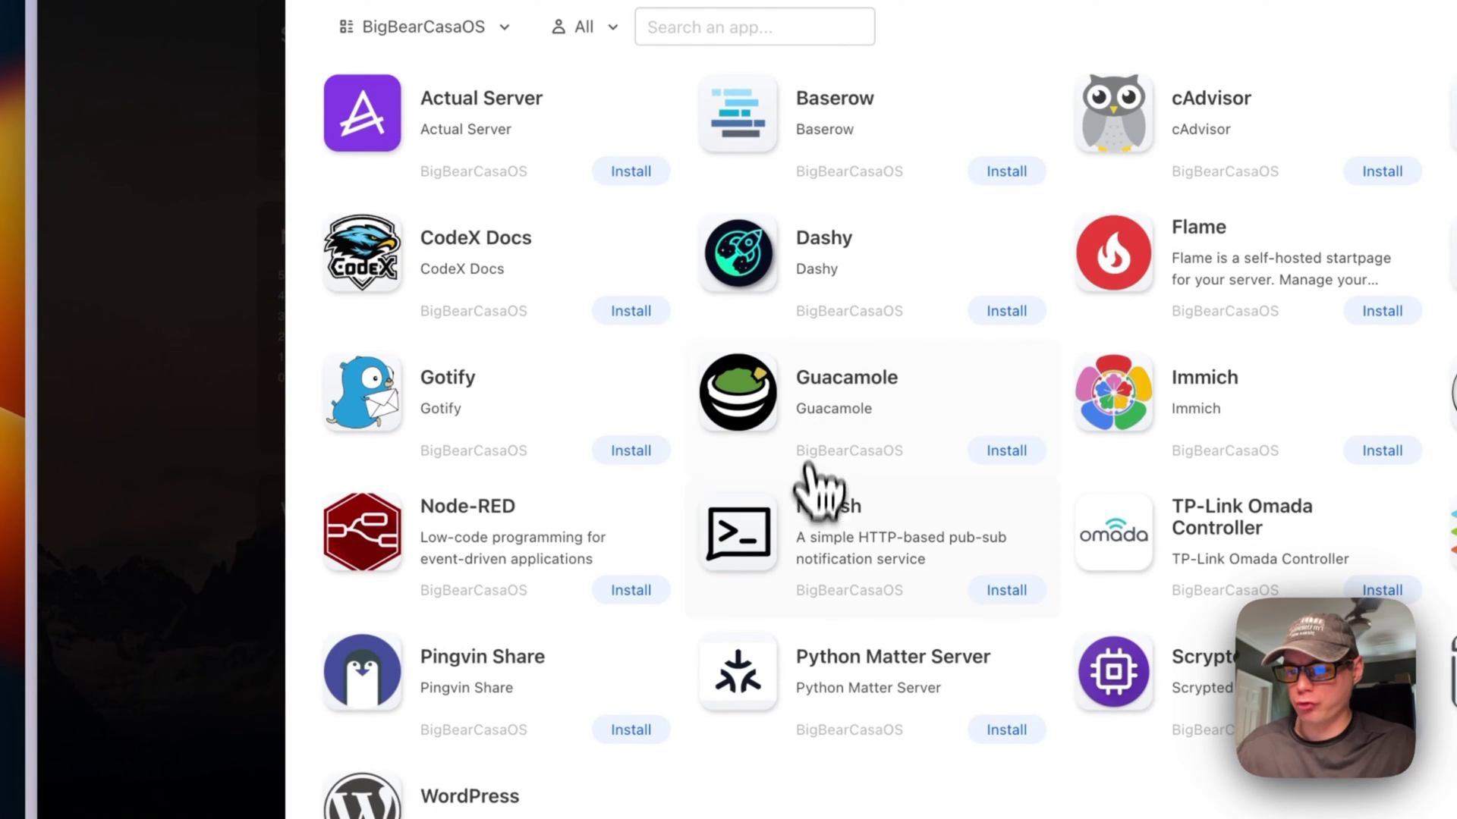
pyautogui.click(830, 560)
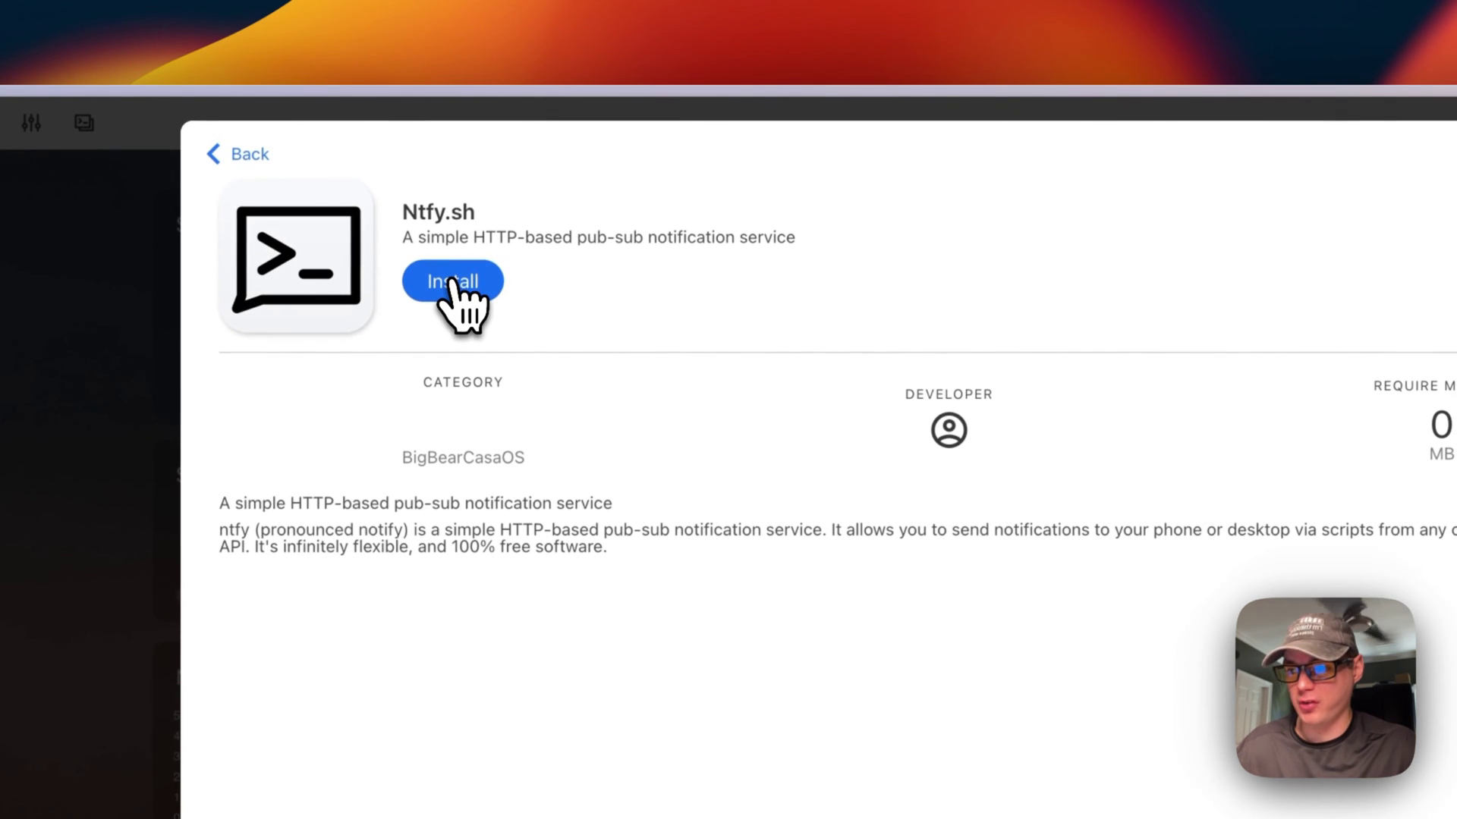
pyautogui.click(453, 281)
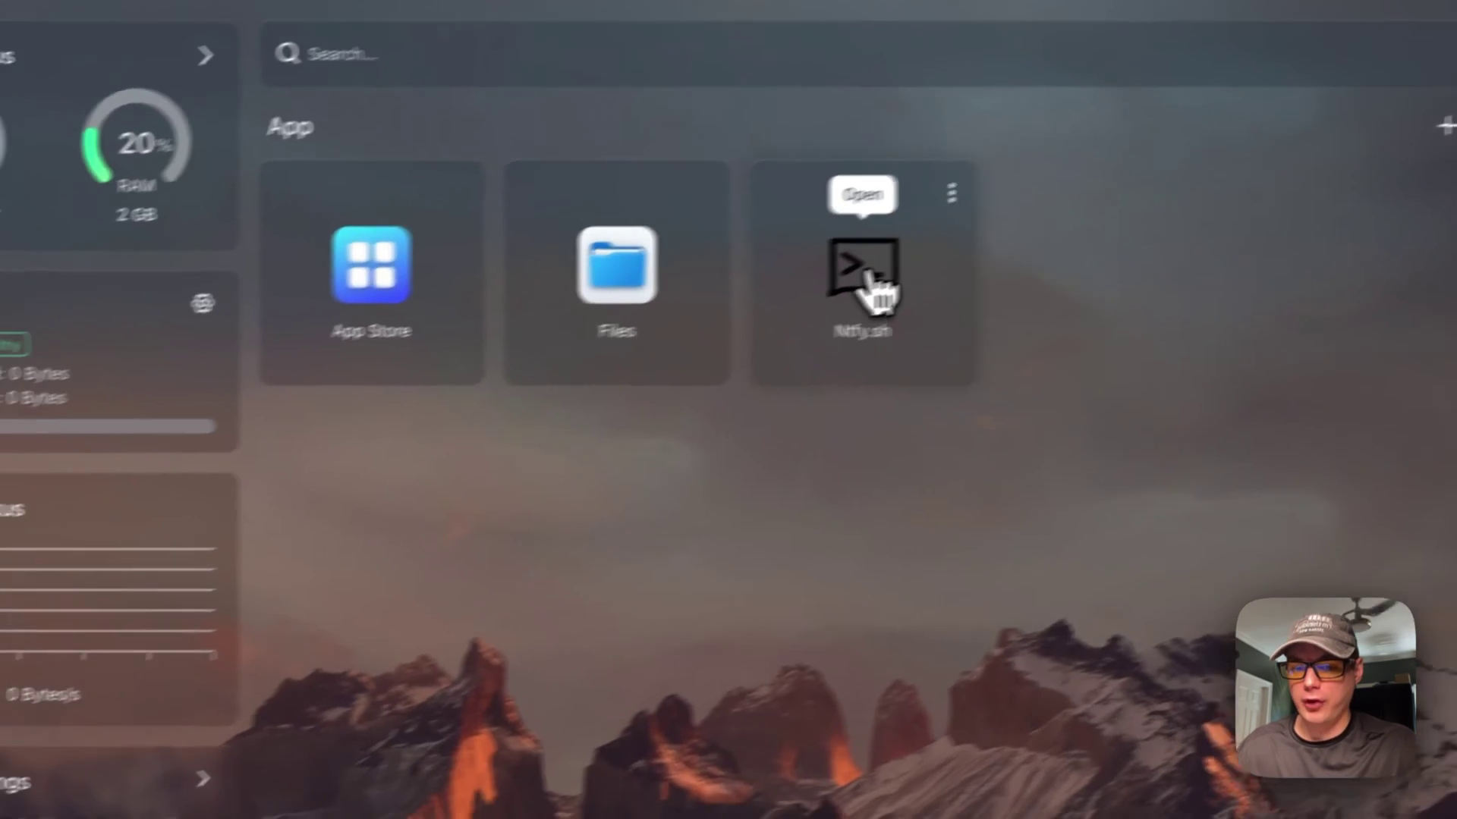
pyautogui.click(737, 304)
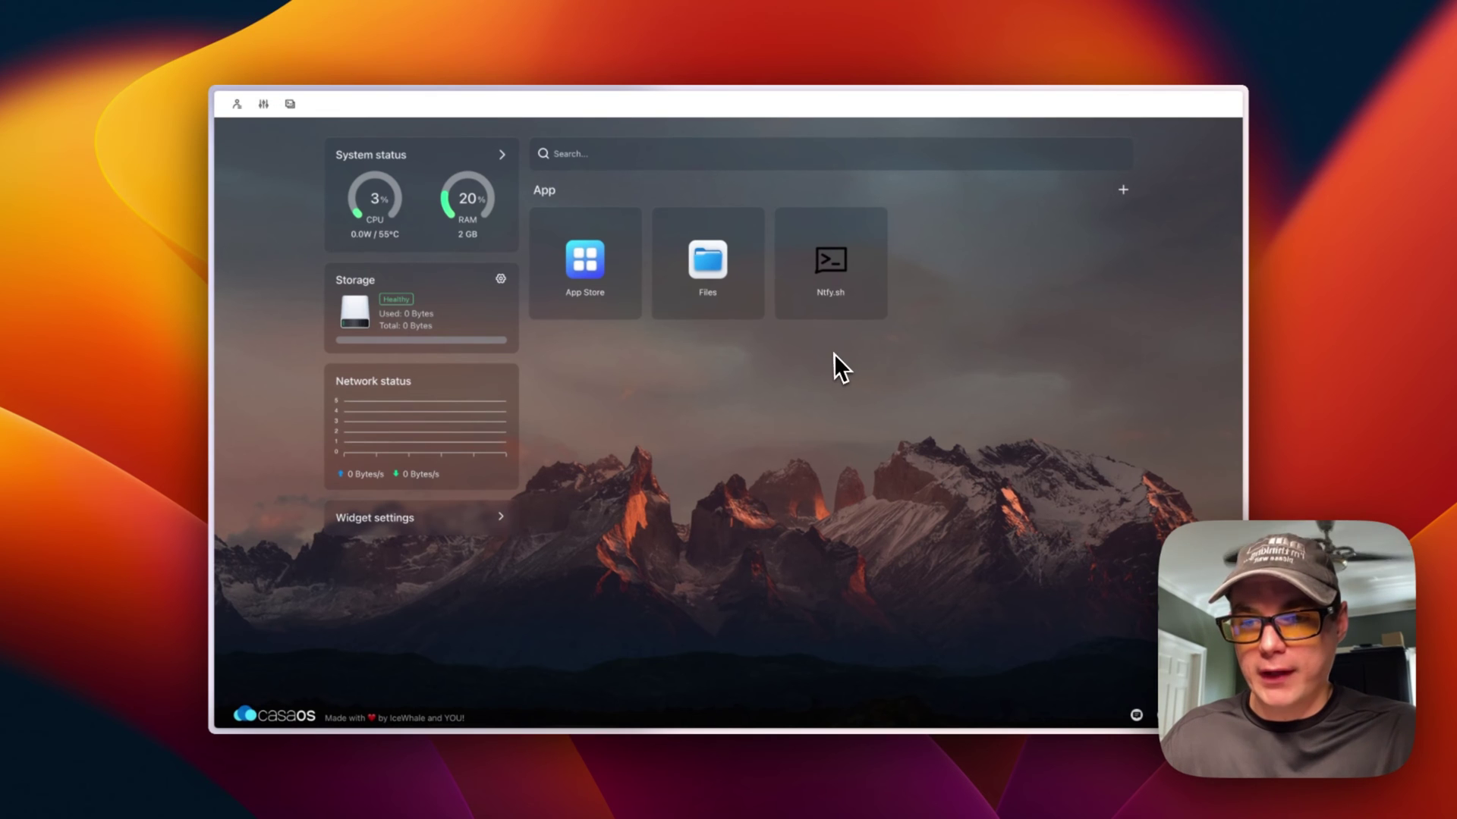
pyautogui.click(706, 261)
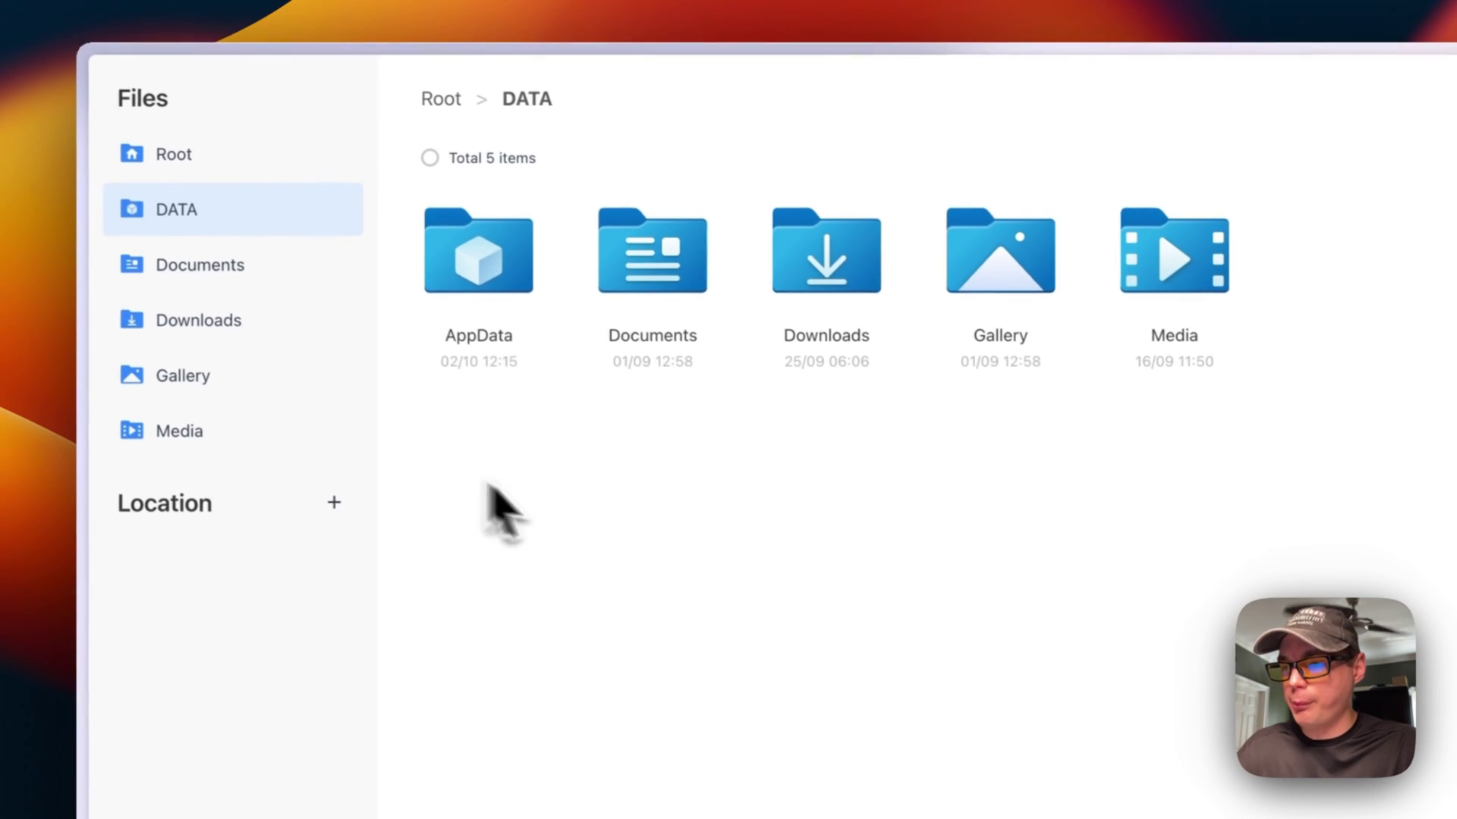
pyautogui.click(380, 213)
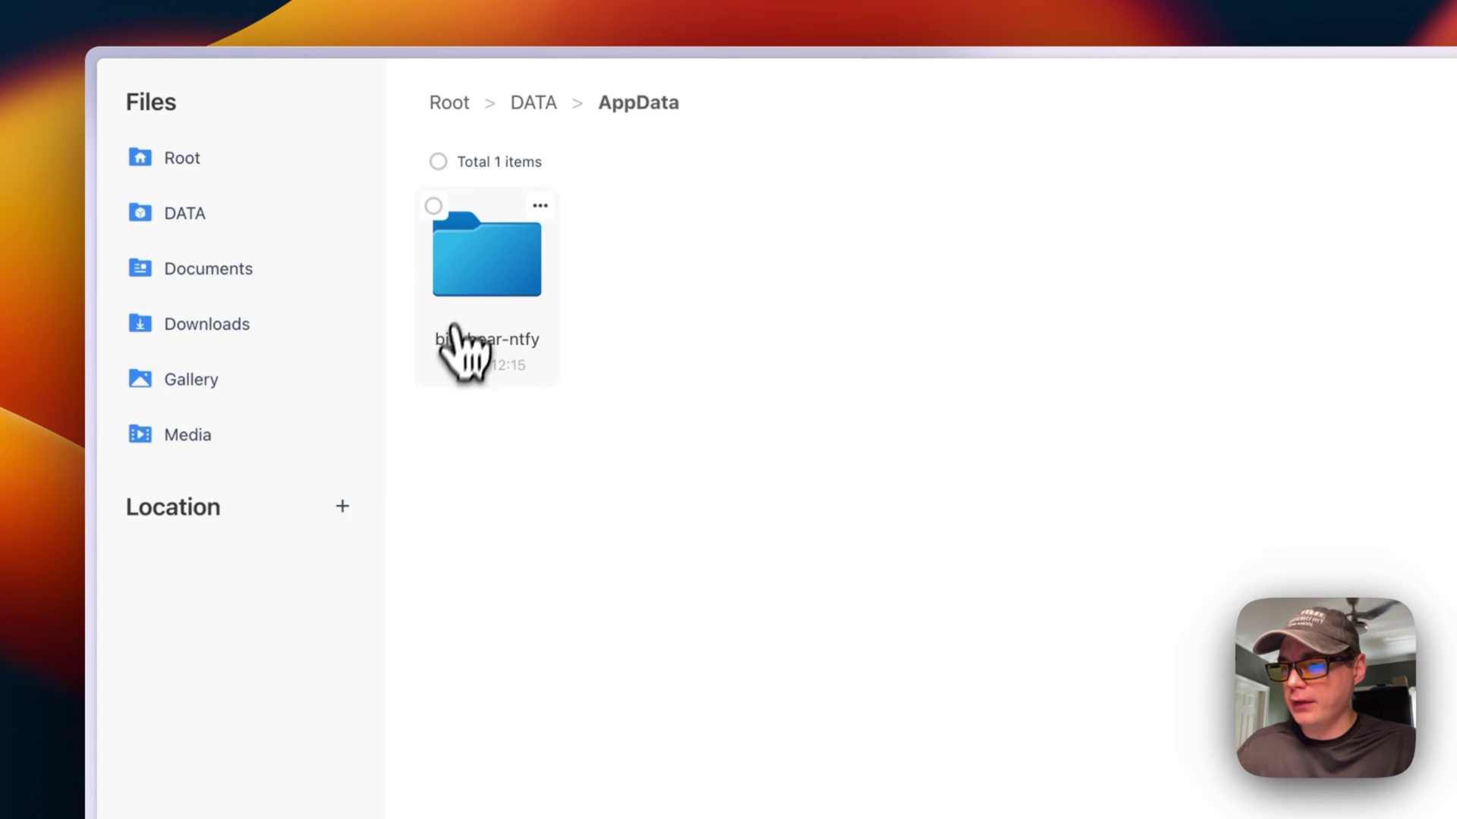
pyautogui.click(508, 281)
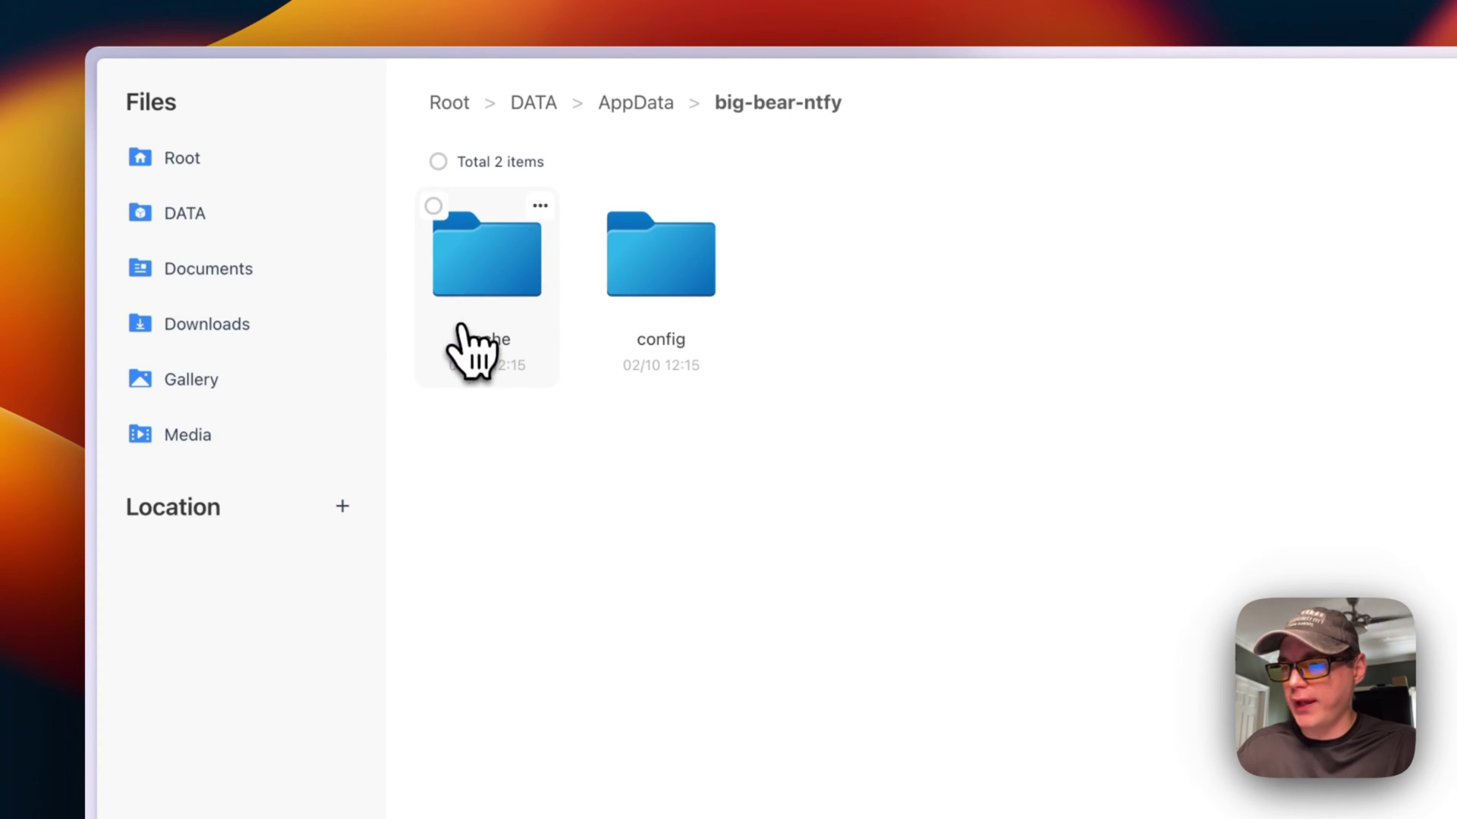
pyautogui.click(434, 206)
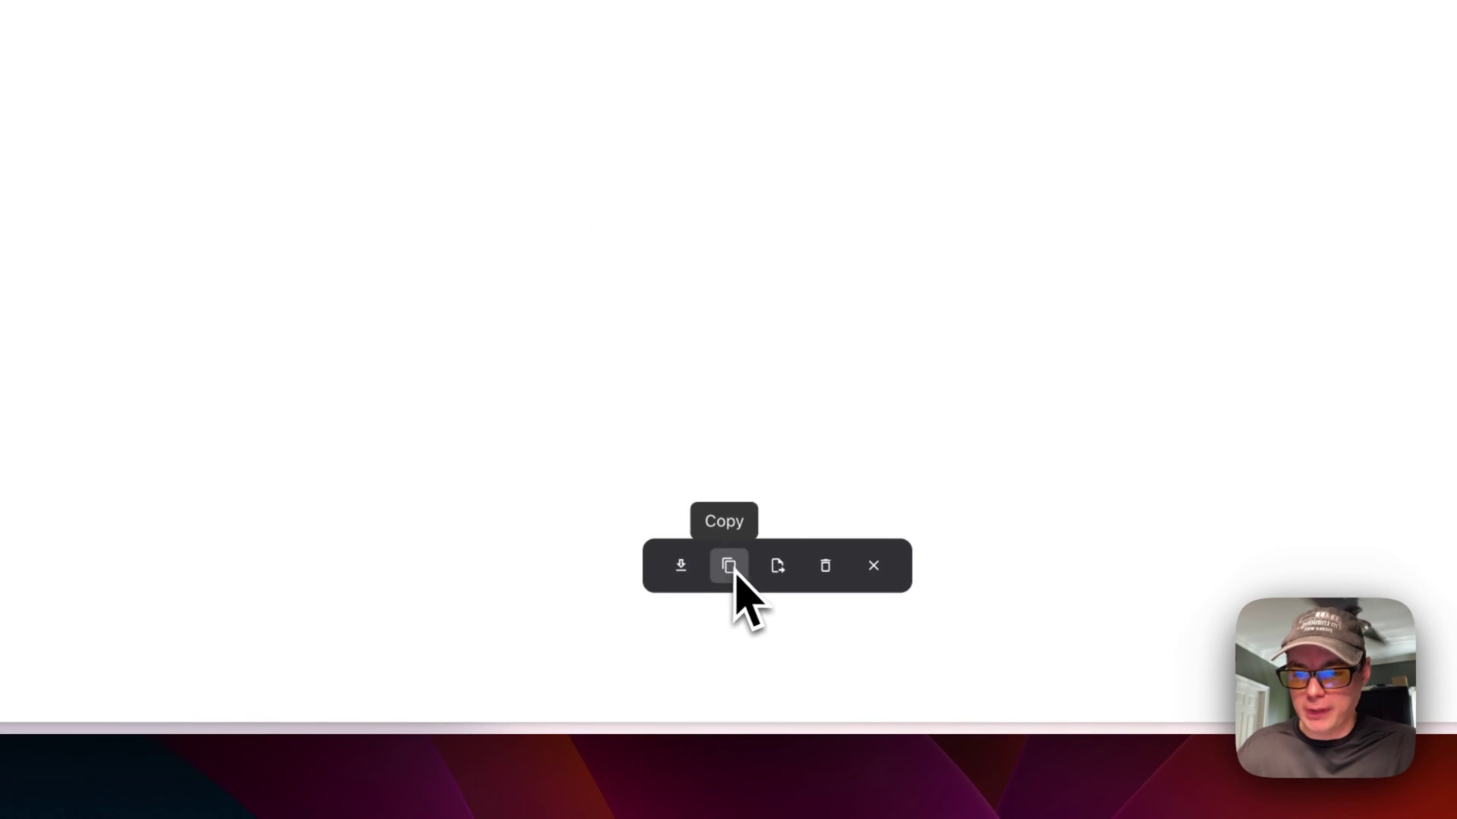
pyautogui.click(875, 569)
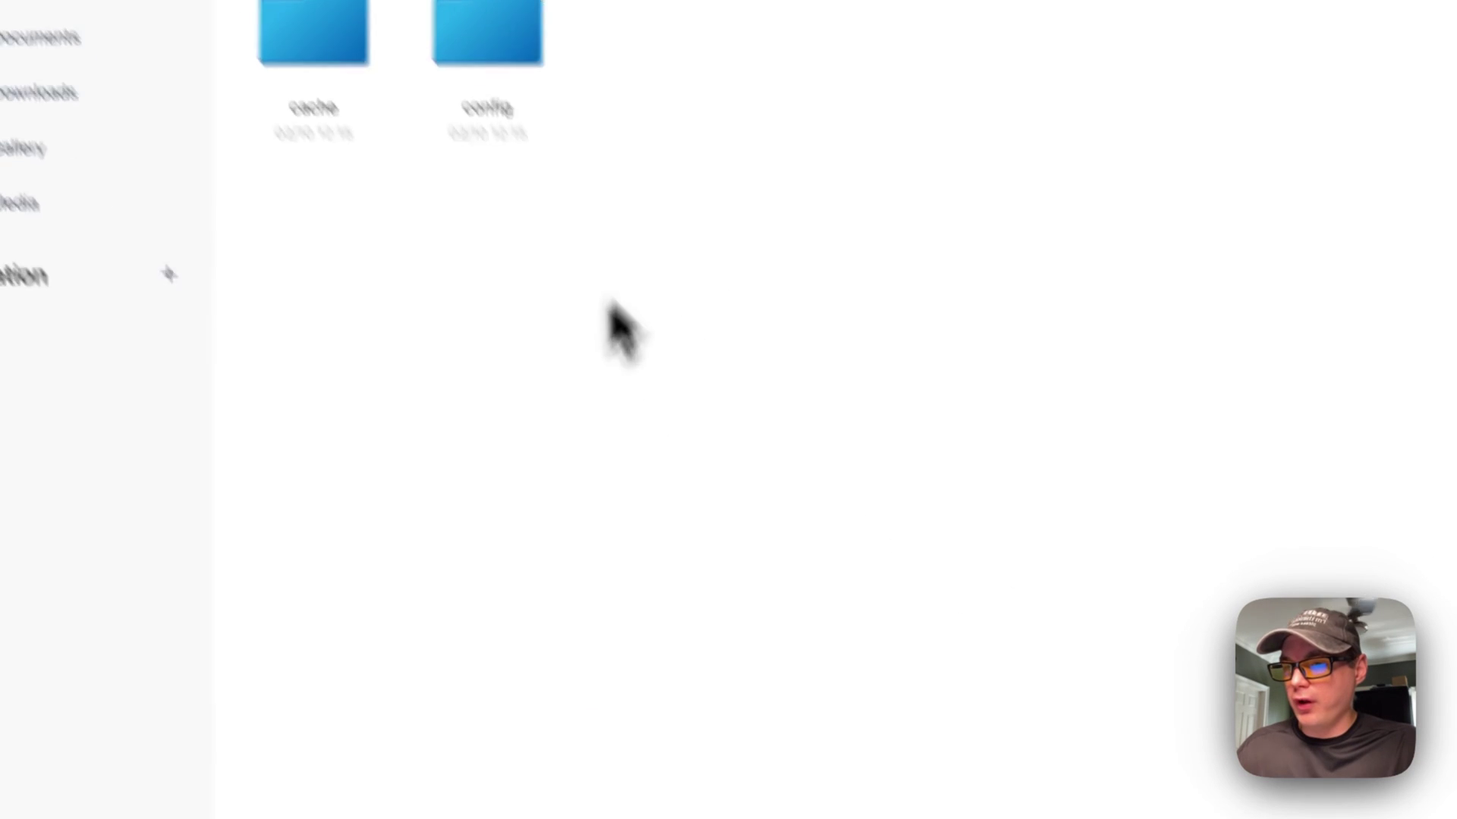
pyautogui.click(566, 23)
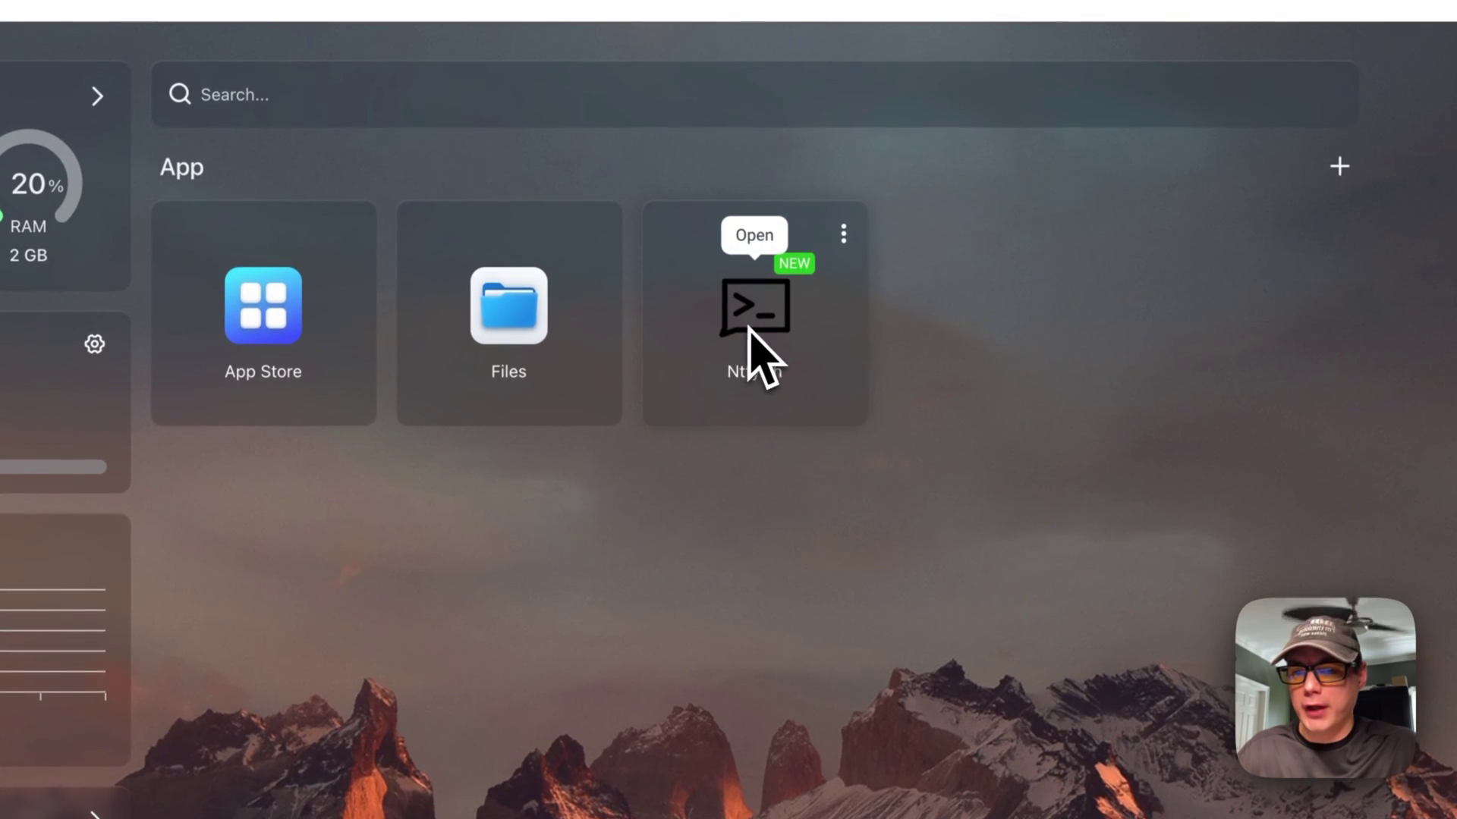
# Step: Write and save a tips note reading 'testing' on the Ntfy.sh tile
pyautogui.click(843, 234)
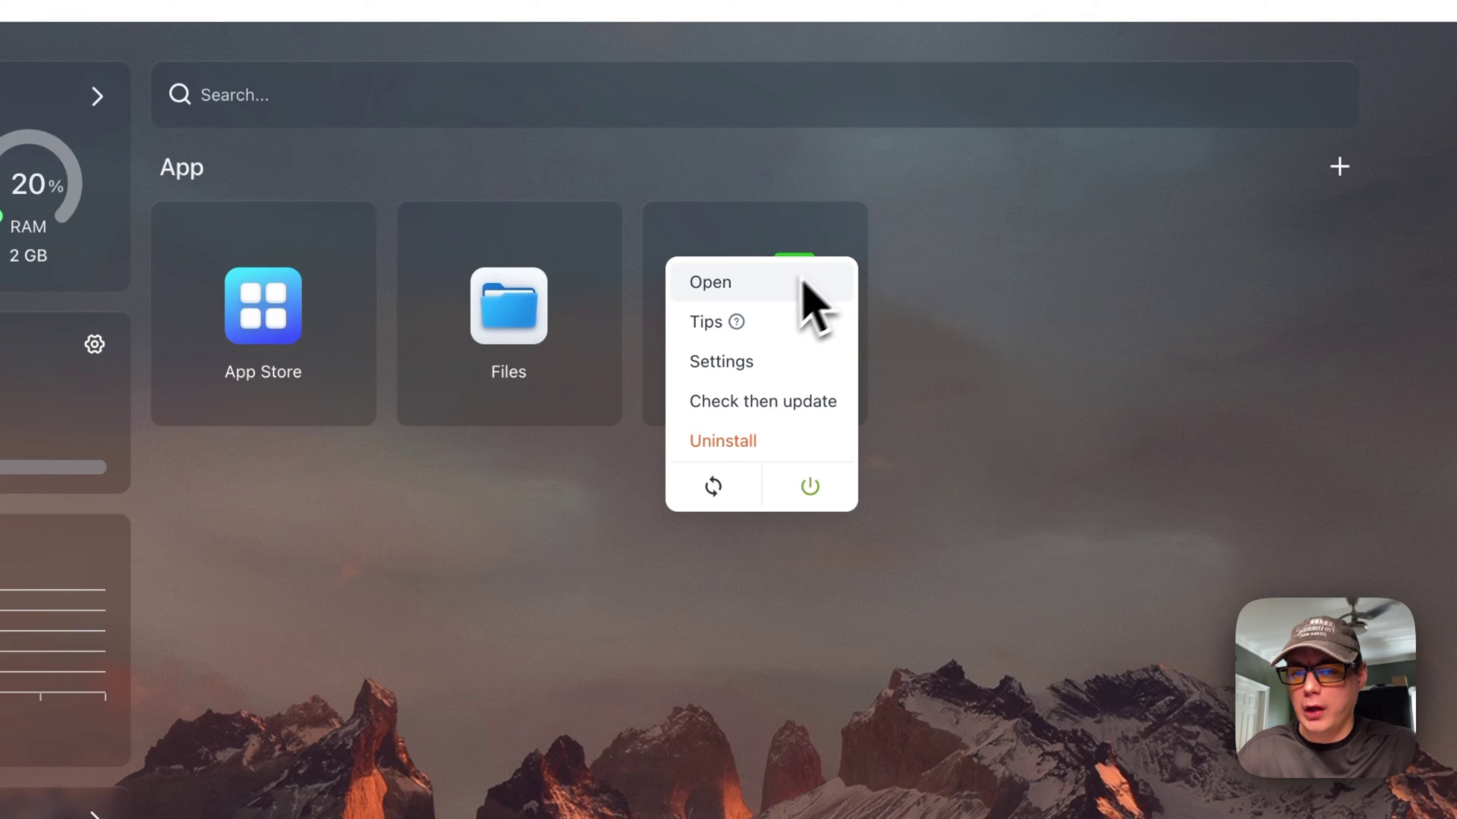
pyautogui.click(715, 331)
pyautogui.click(760, 696)
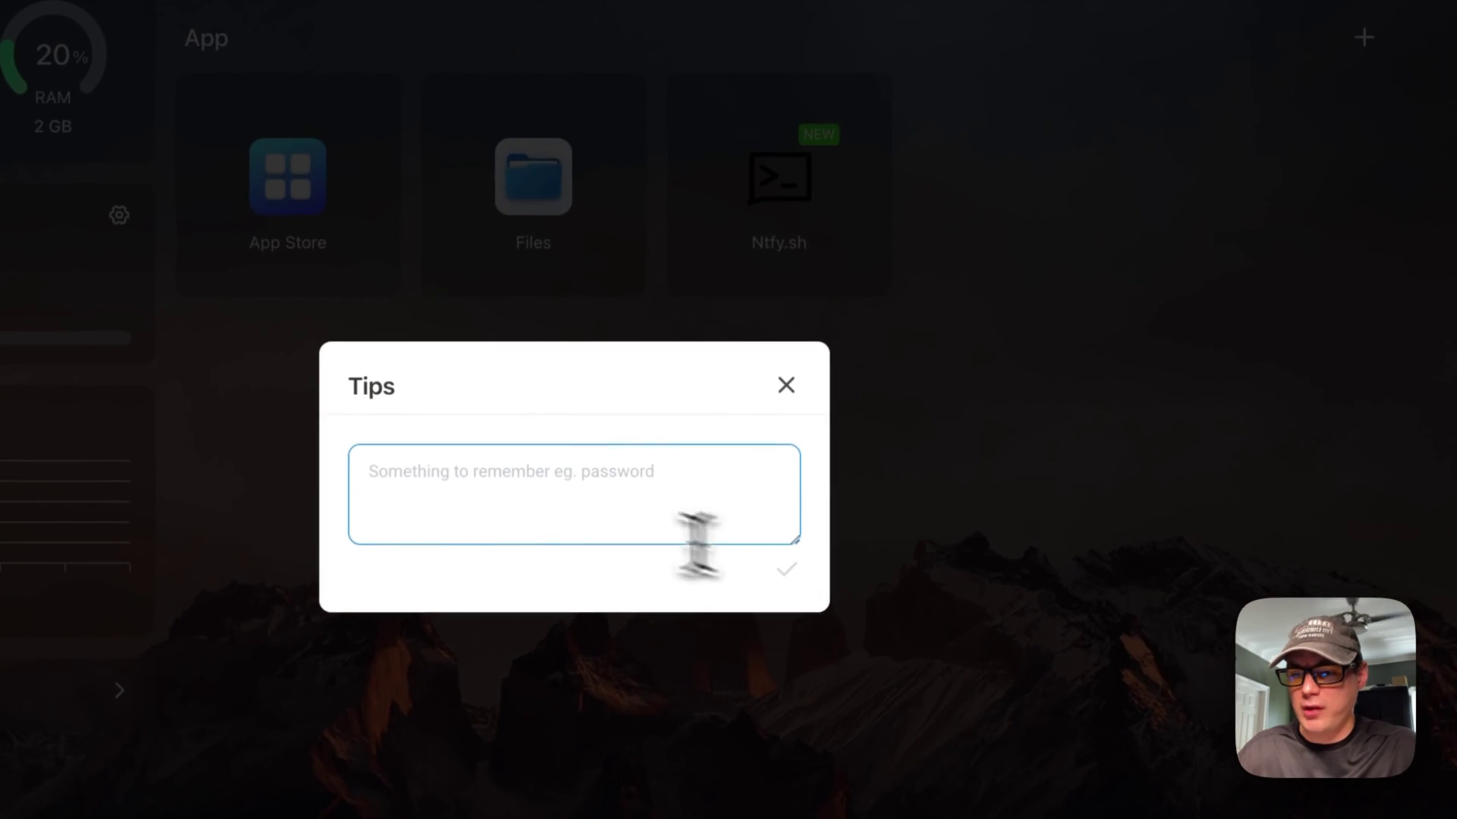
pyautogui.write('tew')
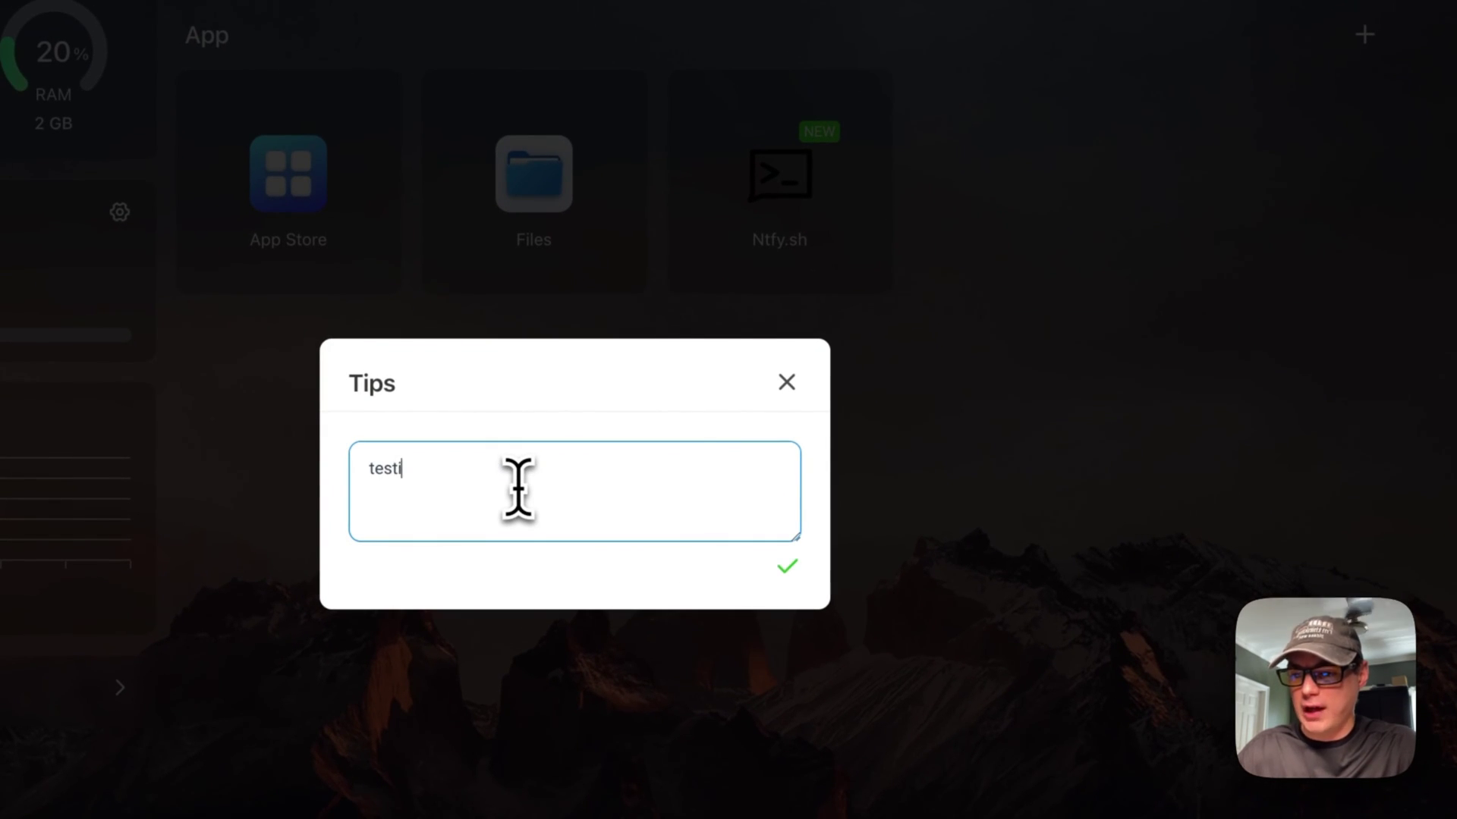
pyautogui.click(787, 567)
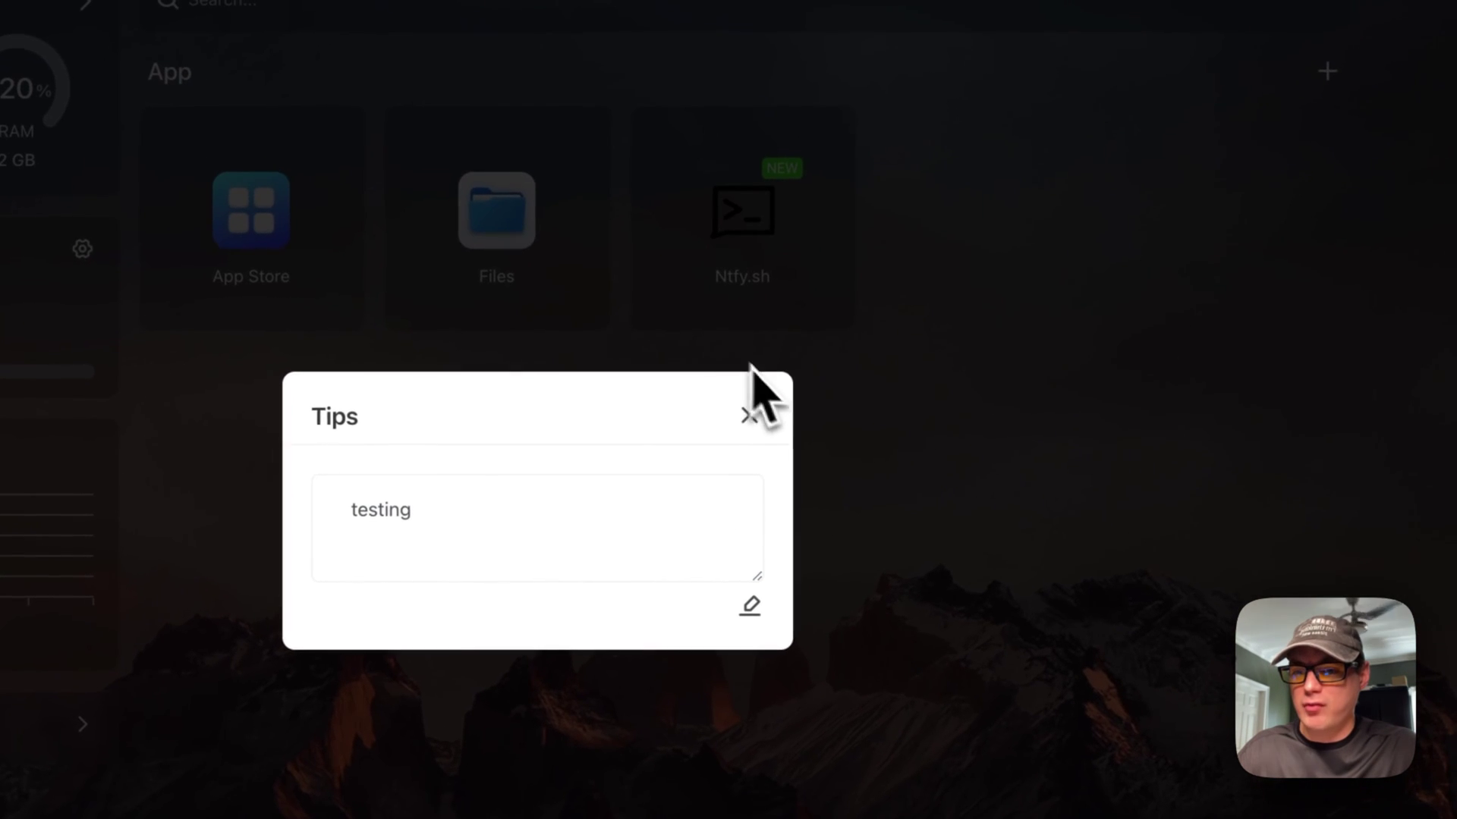
pyautogui.click(748, 416)
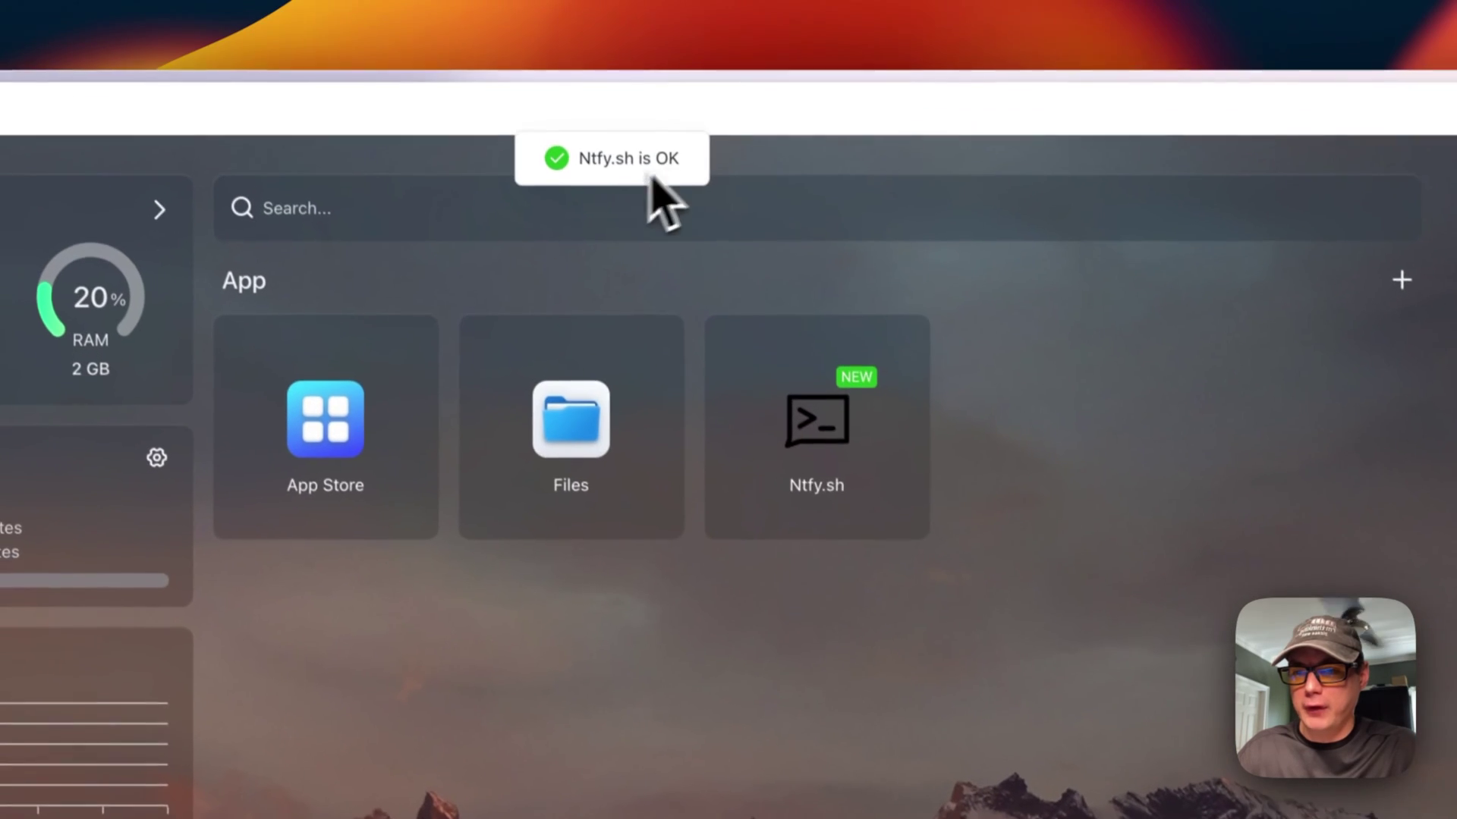
# Step: Reopen the Ntfy.sh tips to confirm the saved note
pyautogui.click(911, 360)
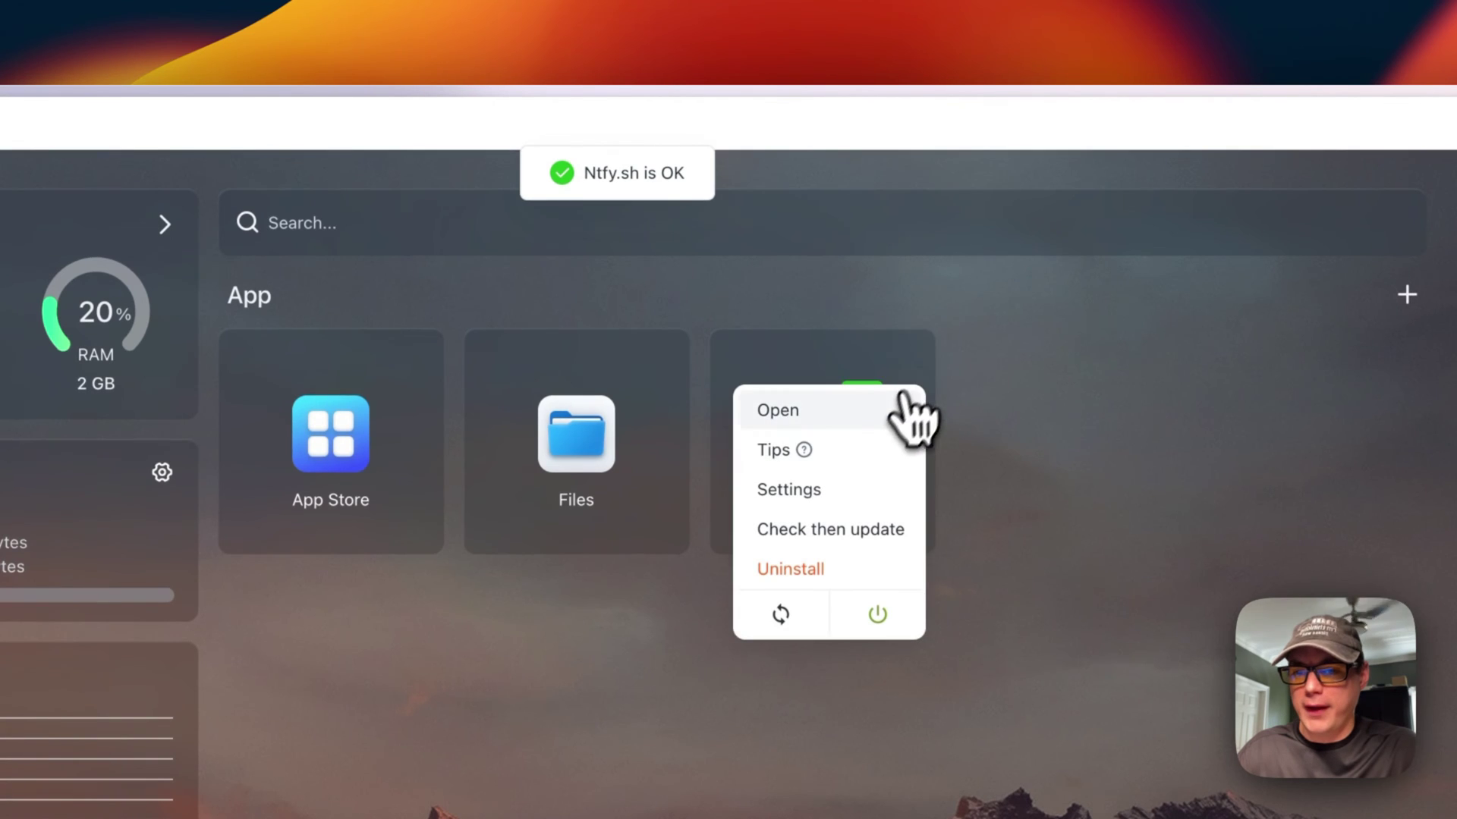
pyautogui.click(831, 454)
pyautogui.click(961, 349)
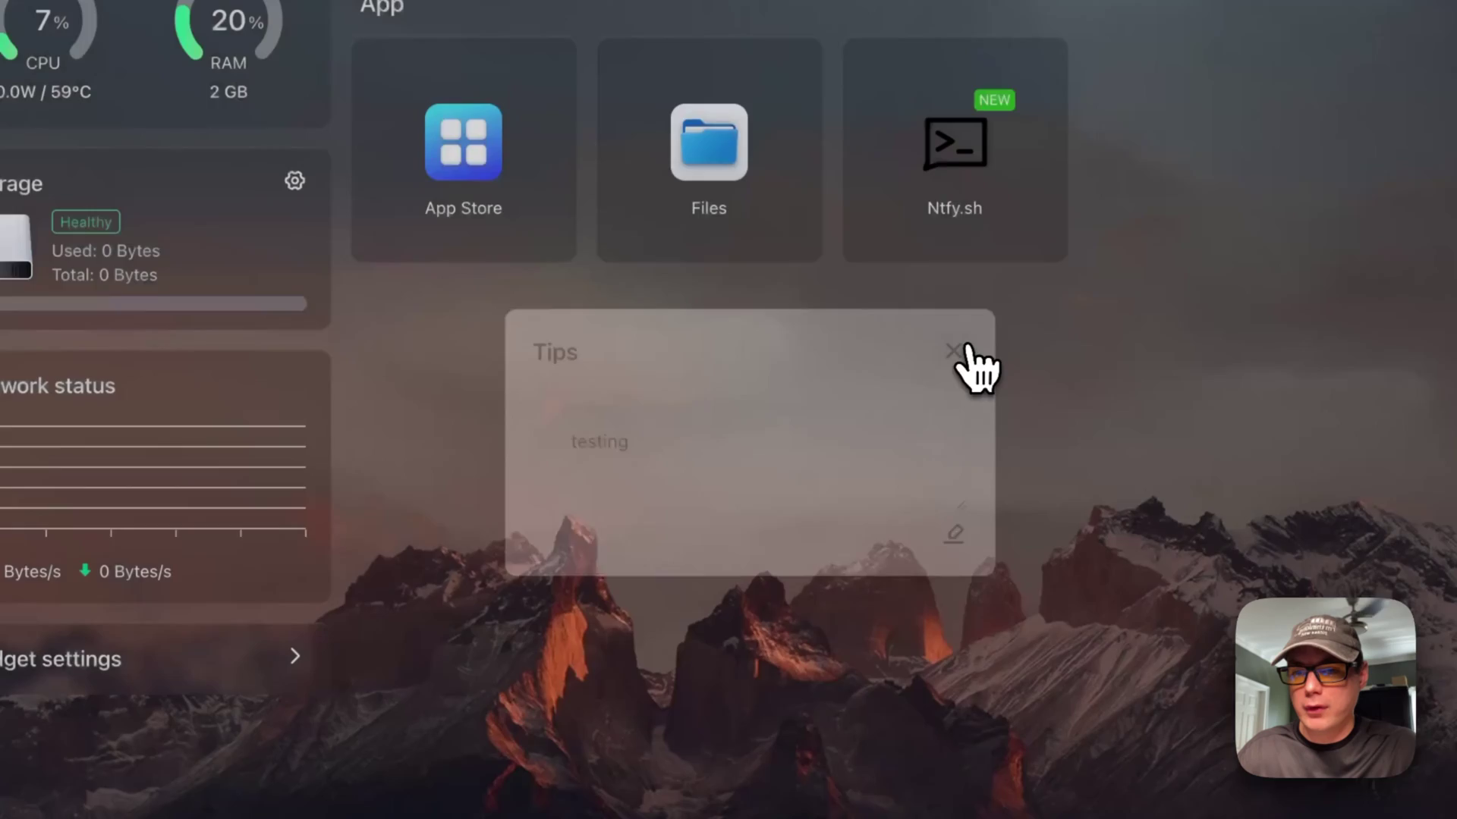
pyautogui.click(1045, 100)
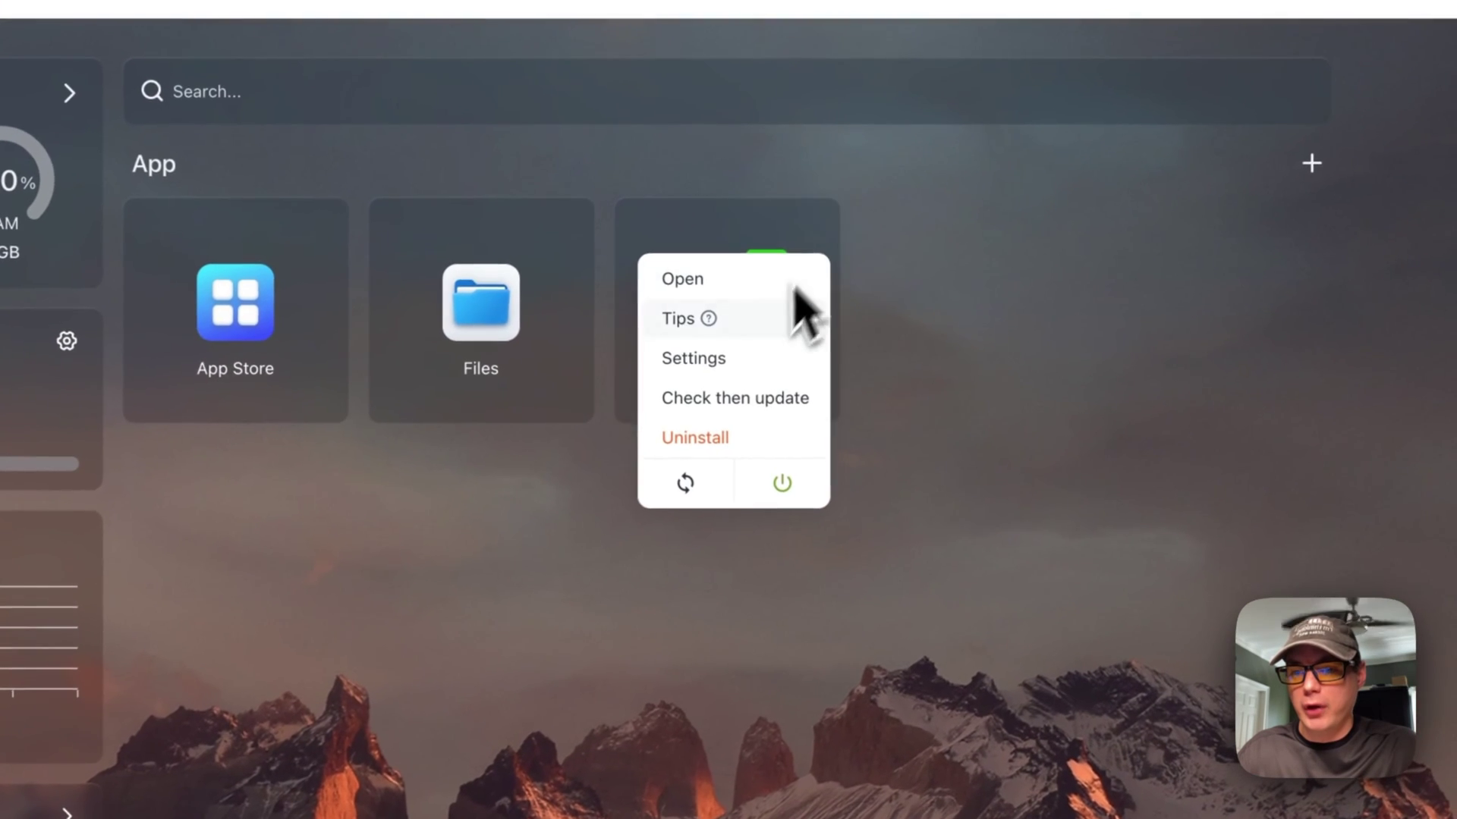
pyautogui.click(721, 364)
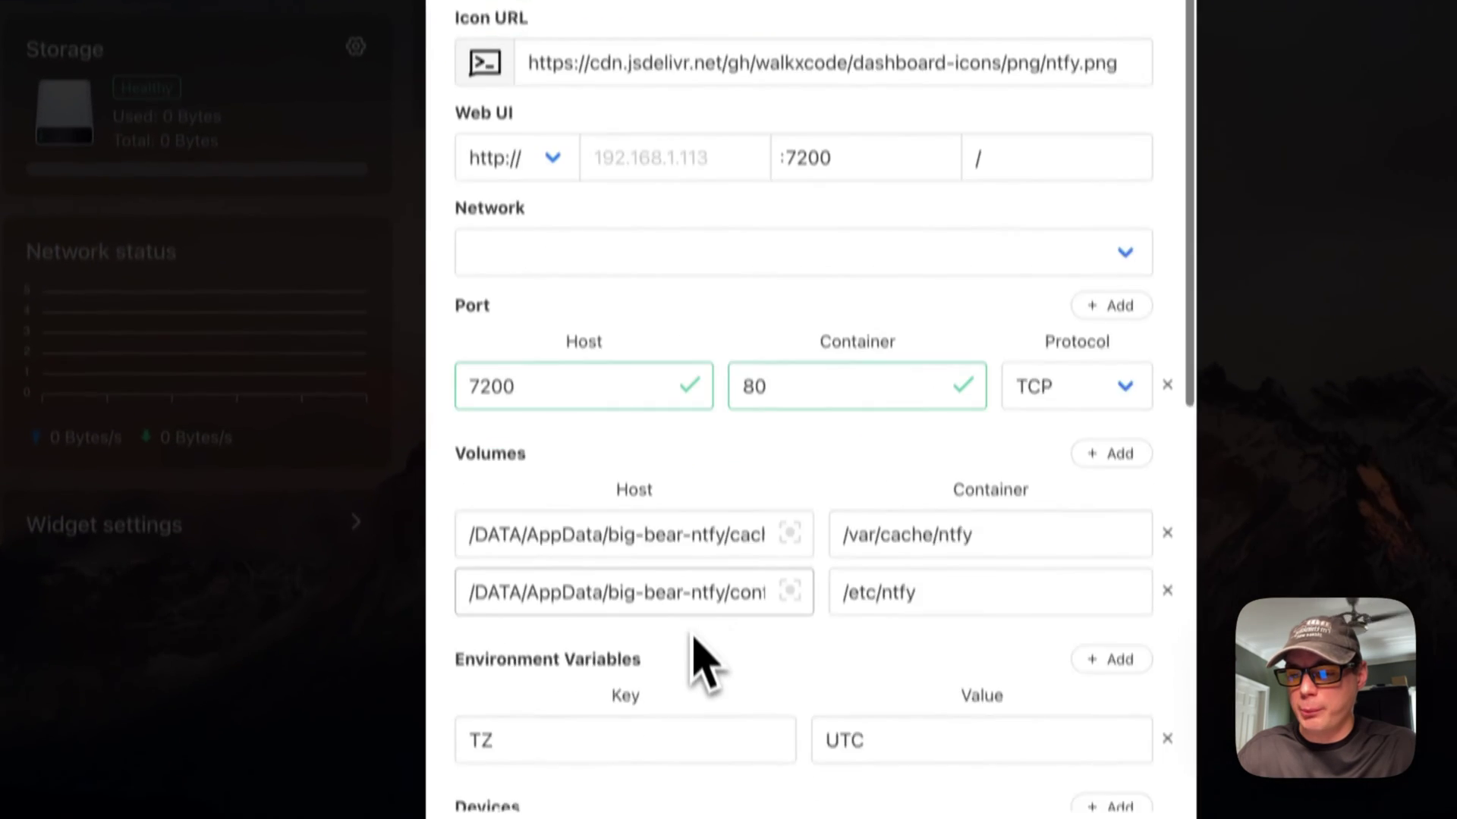
pyautogui.scroll(-8, 693, 645)
pyautogui.scroll(8, 653, 638)
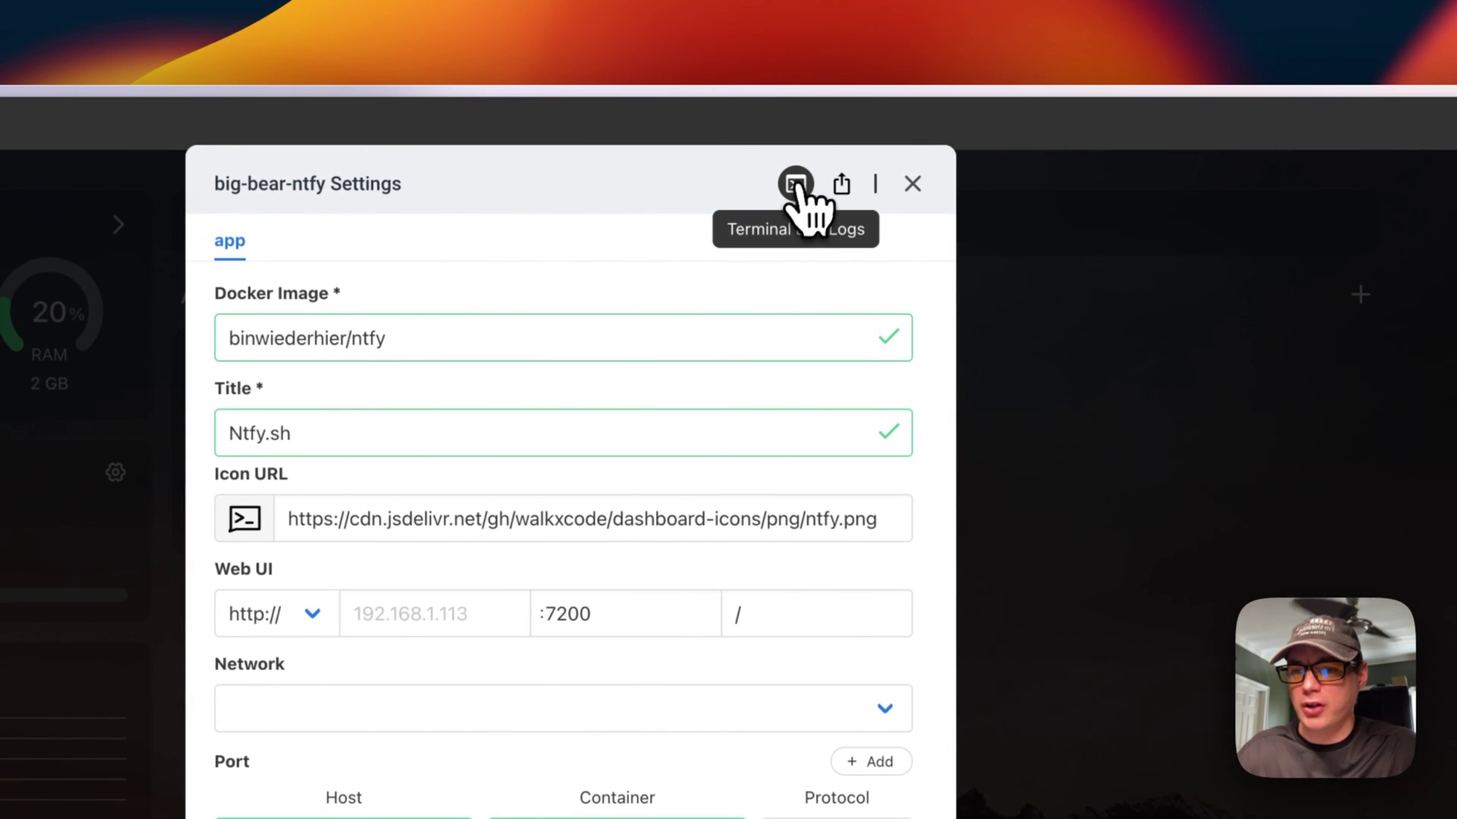
pyautogui.click(794, 188)
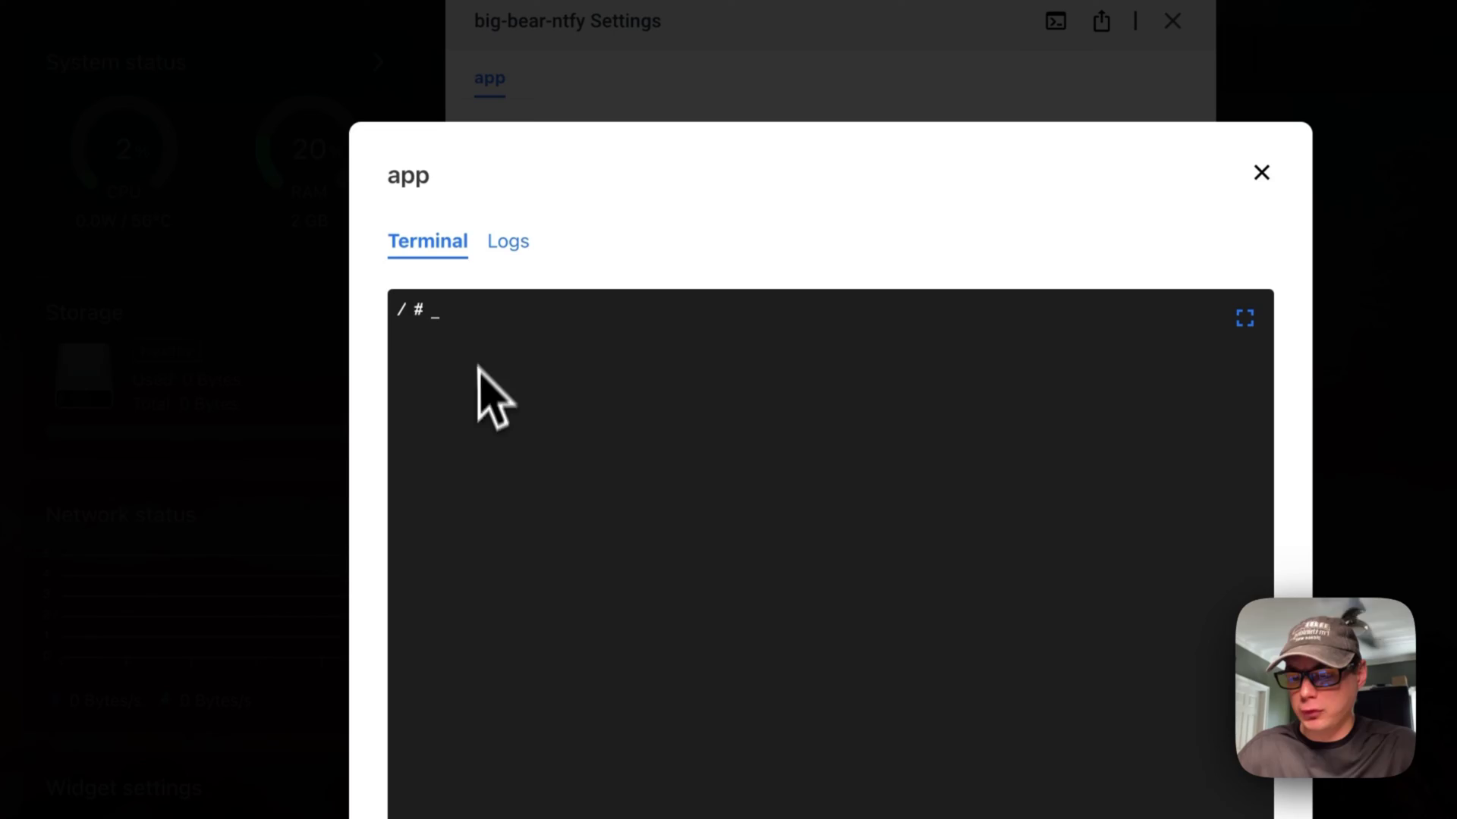
pyautogui.click(512, 245)
pyautogui.scroll(-20, 592, 637)
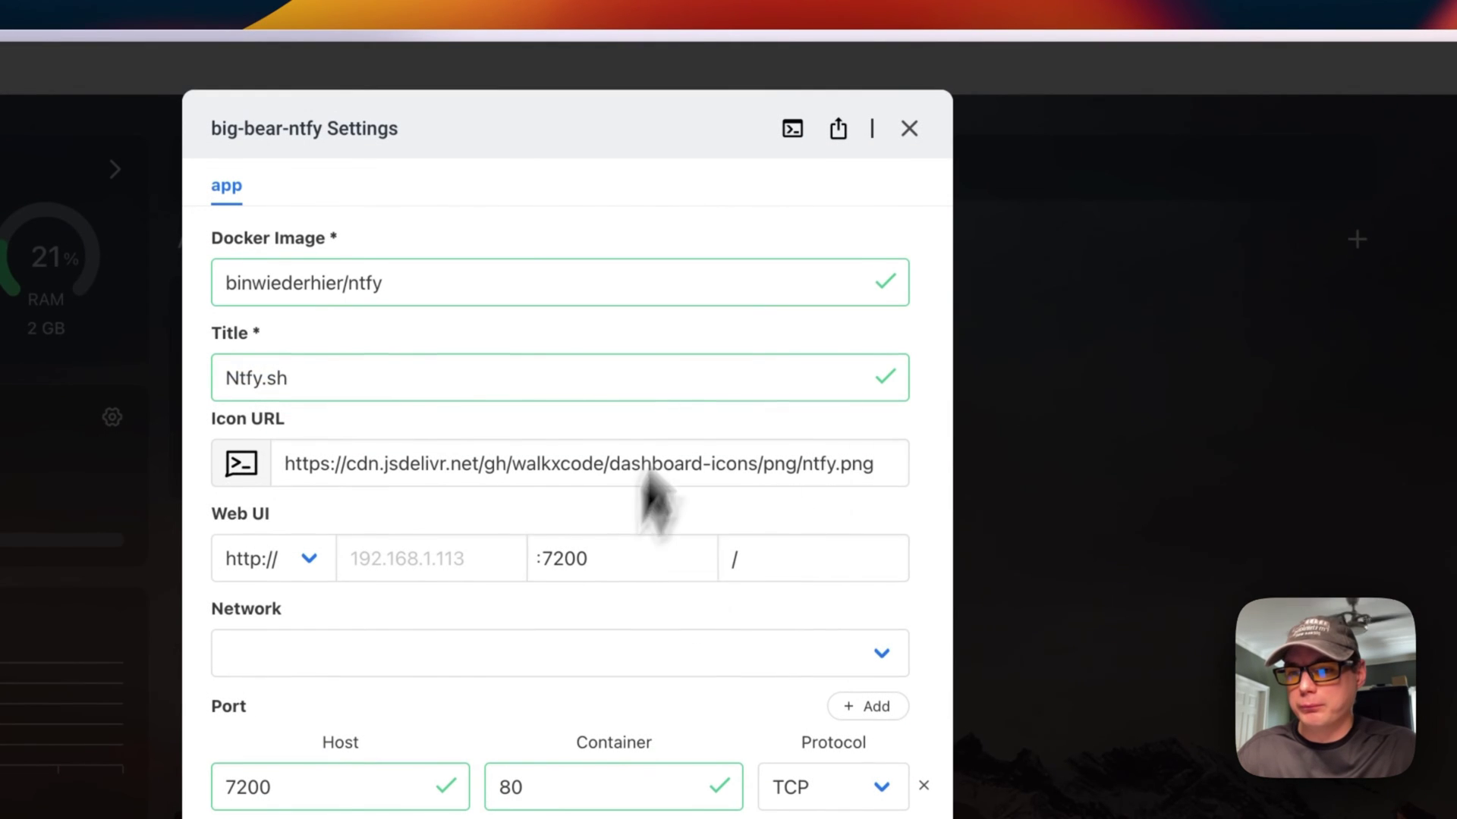
pyautogui.click(909, 128)
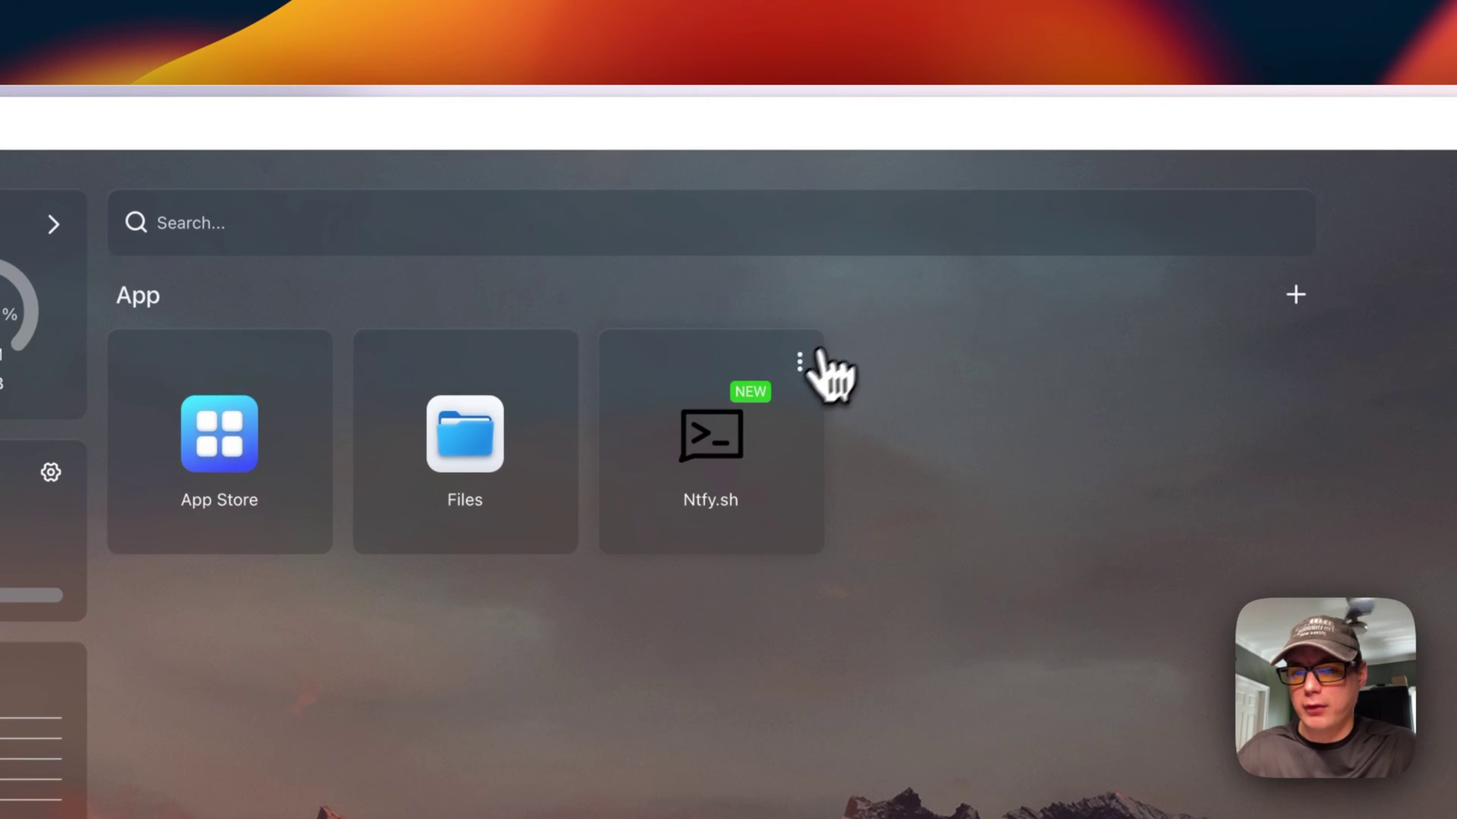
pyautogui.click(800, 362)
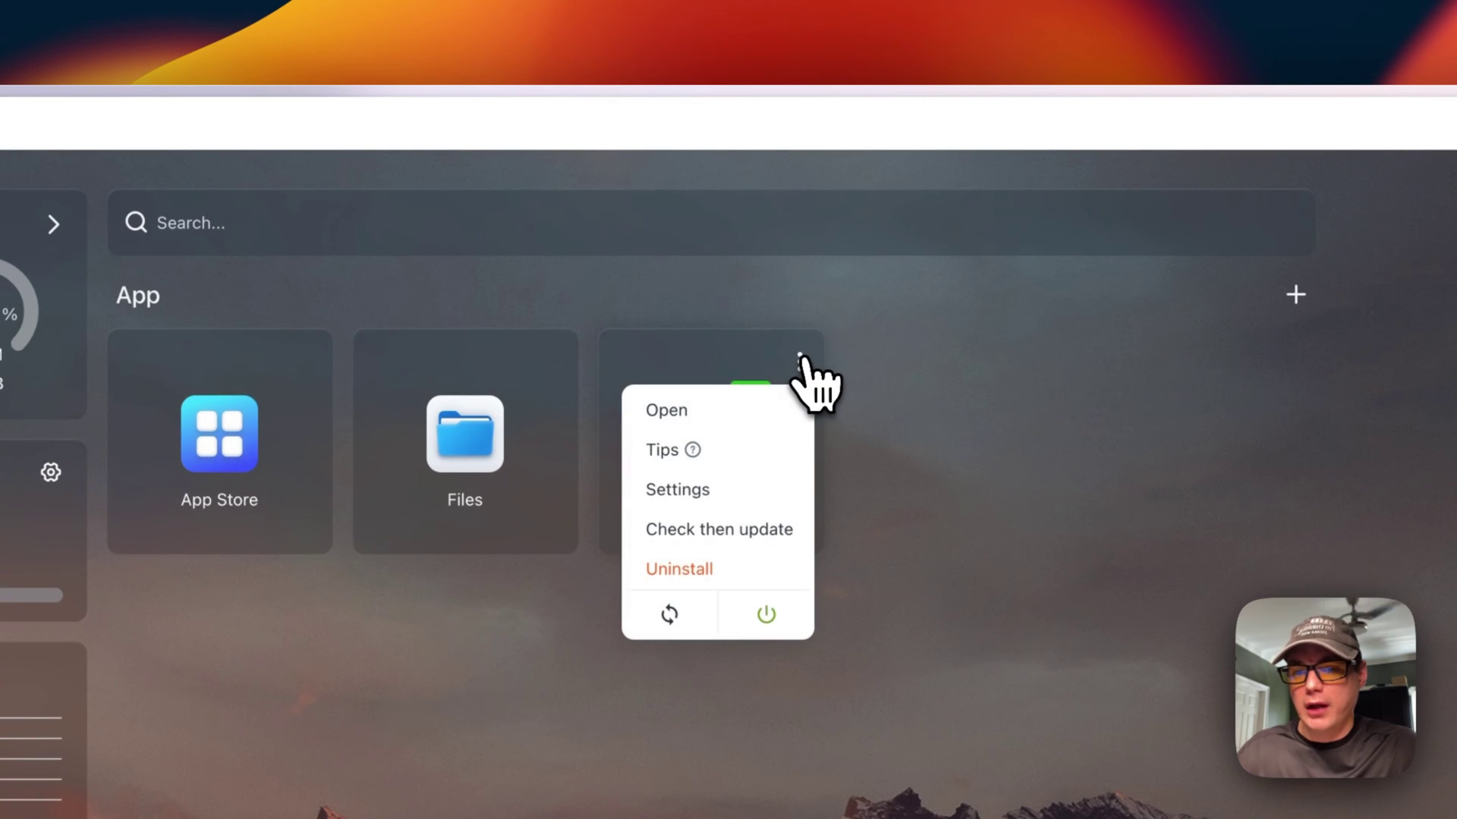
# Step: Check Ntfy.sh for updates, then launch the ntfy web app from its tile
pyautogui.click(710, 531)
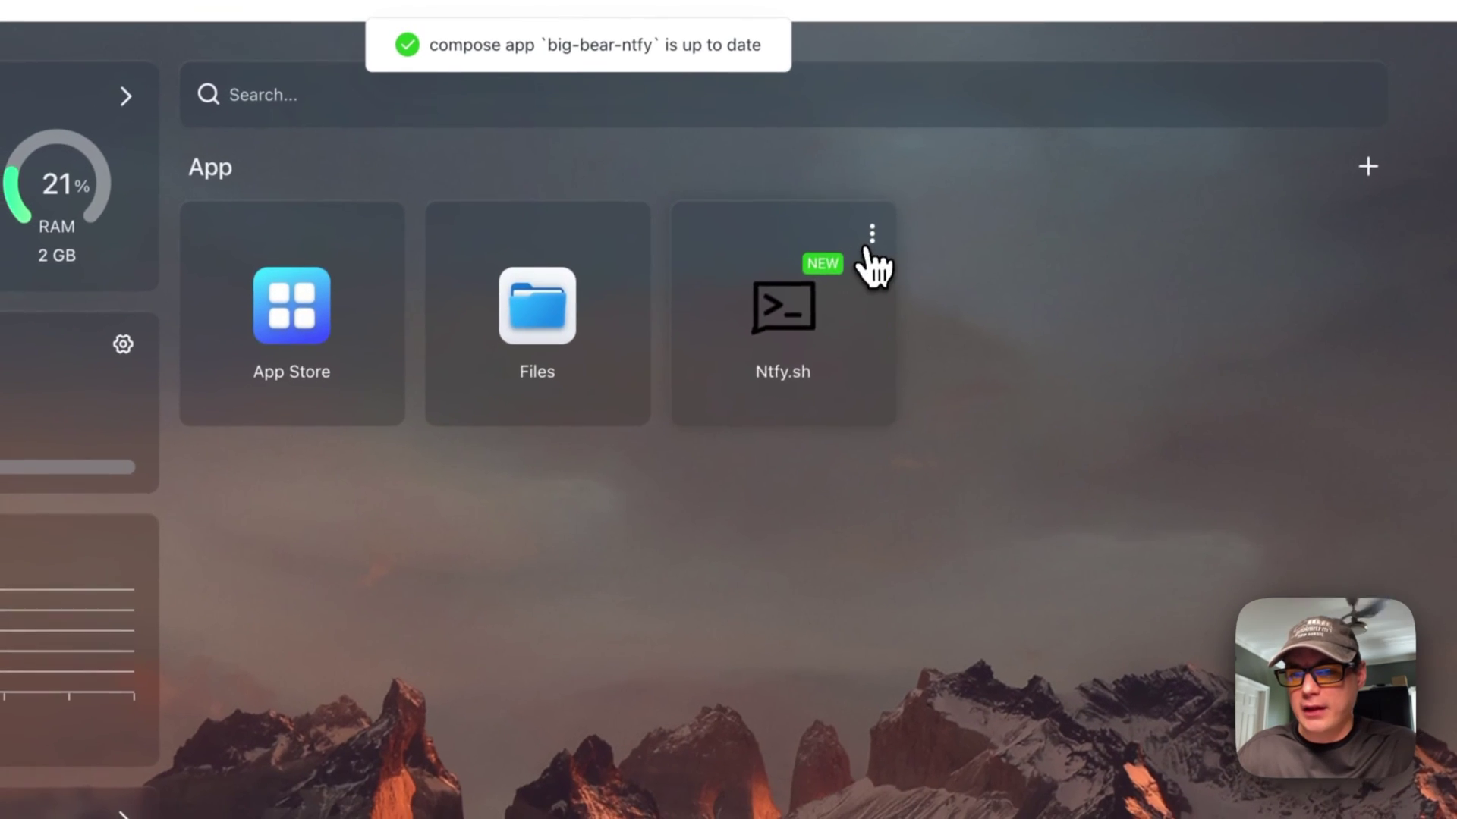
pyautogui.click(797, 364)
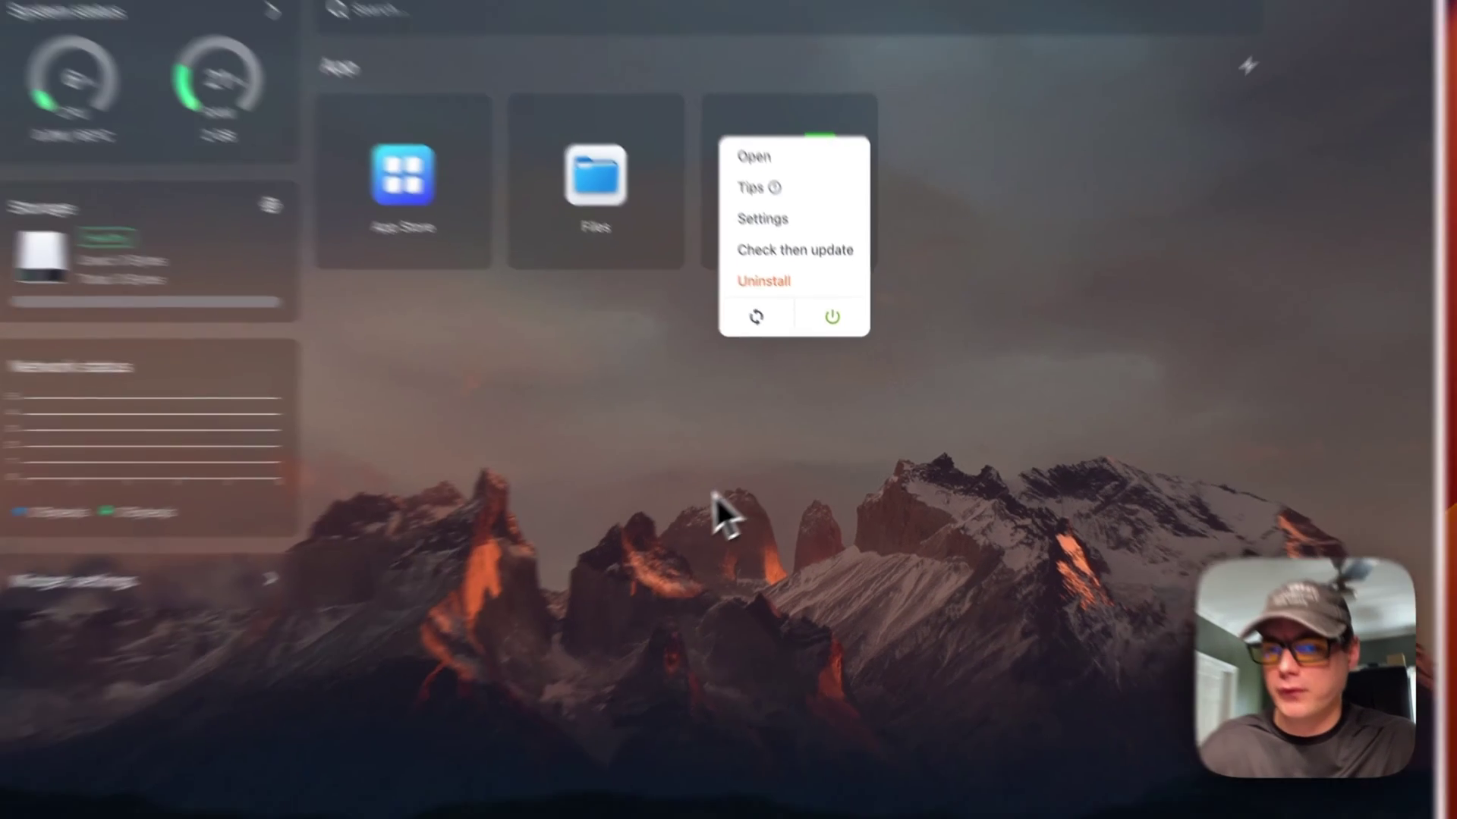
pyautogui.click(690, 583)
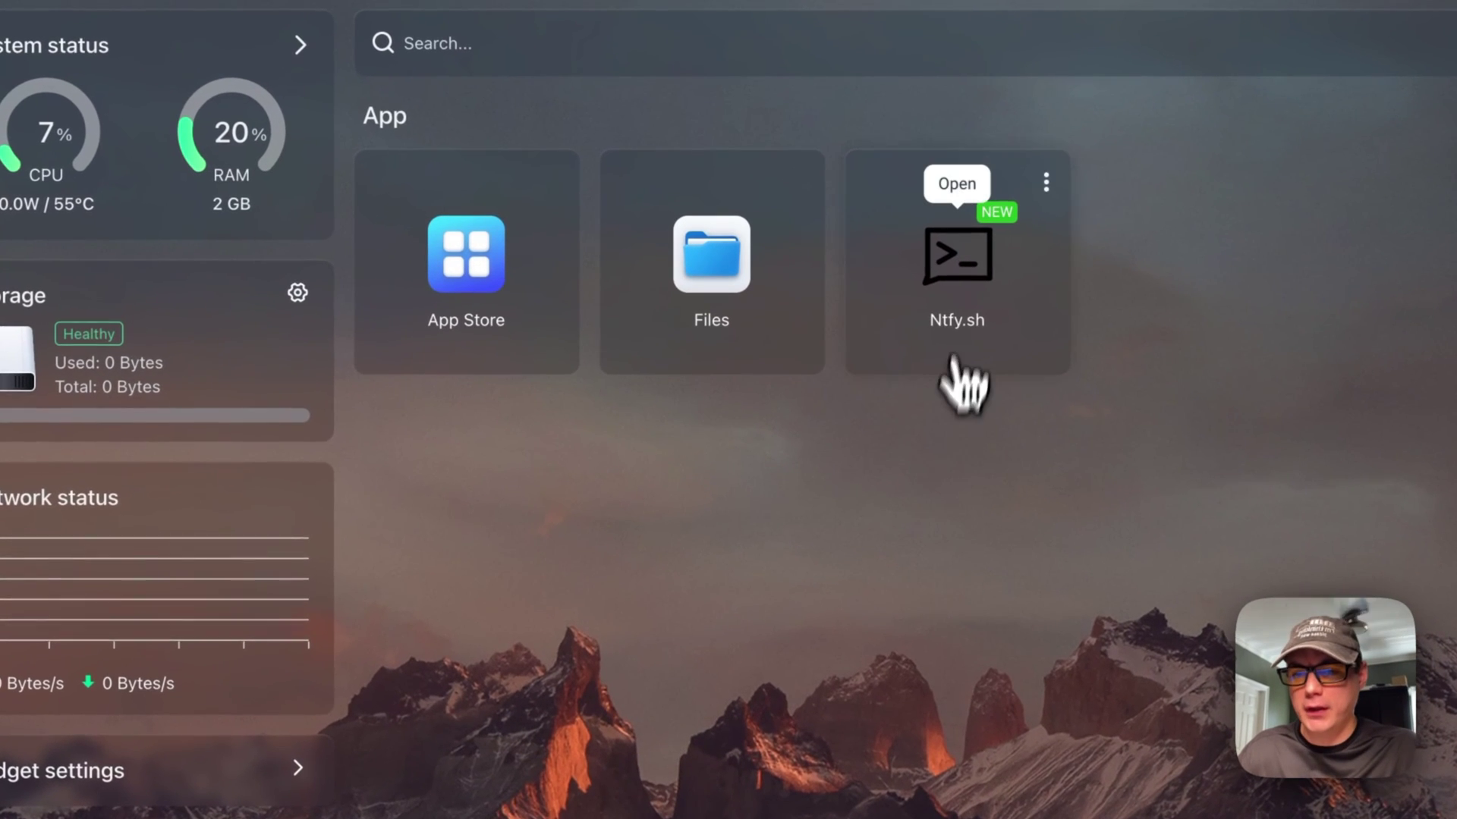
pyautogui.click(958, 264)
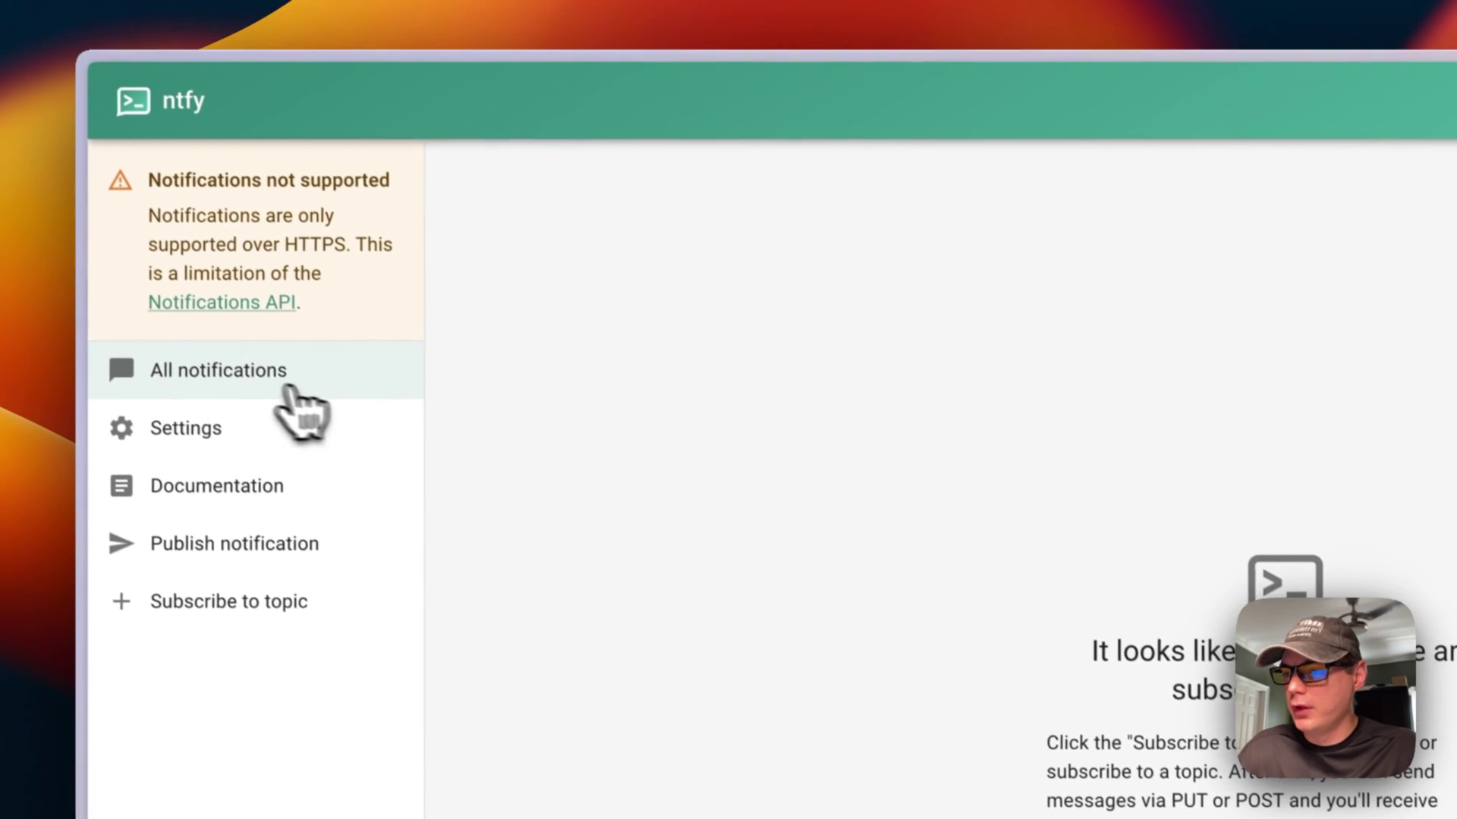
# Step: Open ntfy Settings and inspect the auto-delete choices and Add user form without changes
pyautogui.click(254, 444)
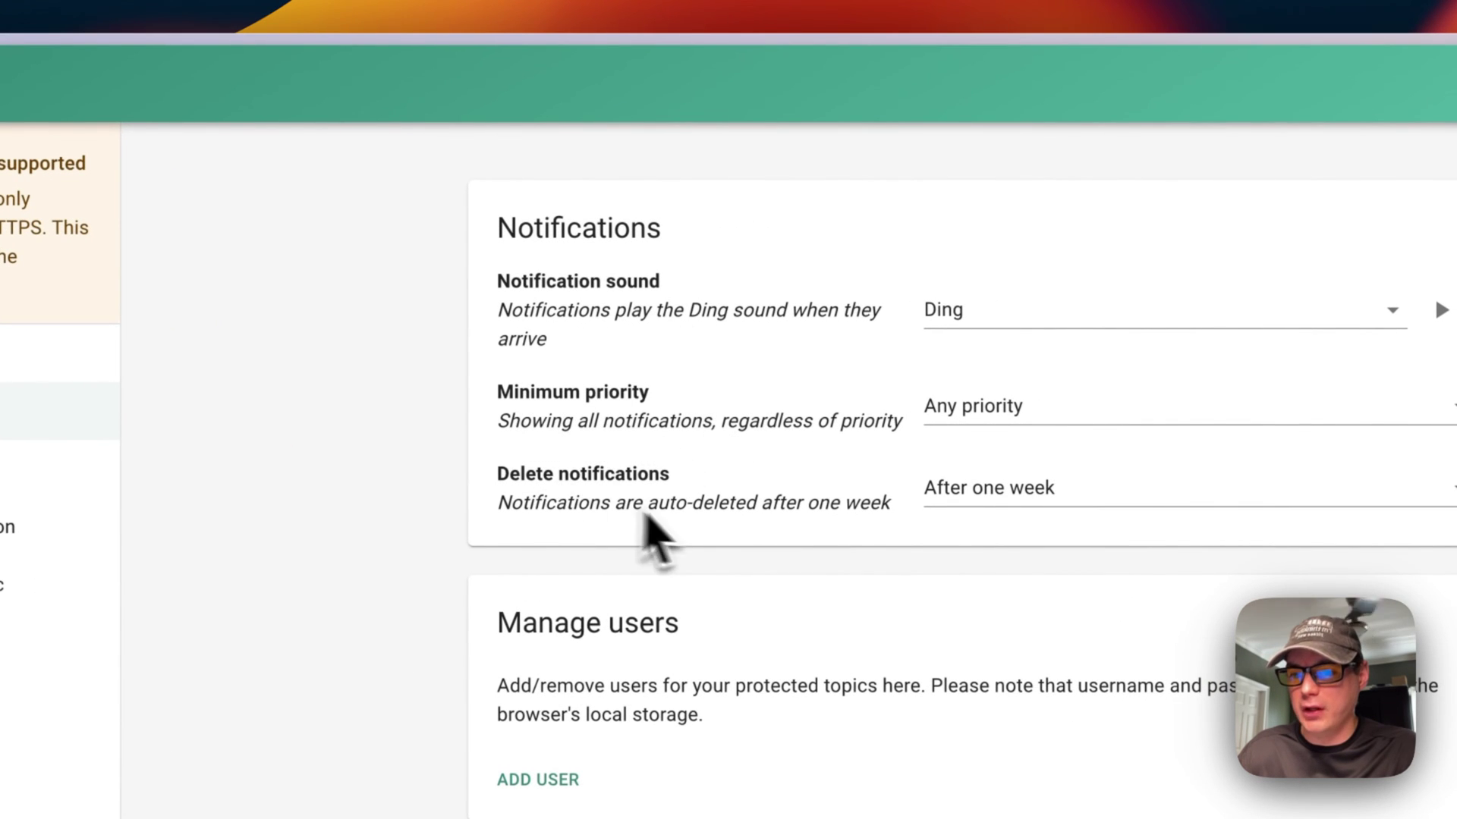
pyautogui.click(1043, 497)
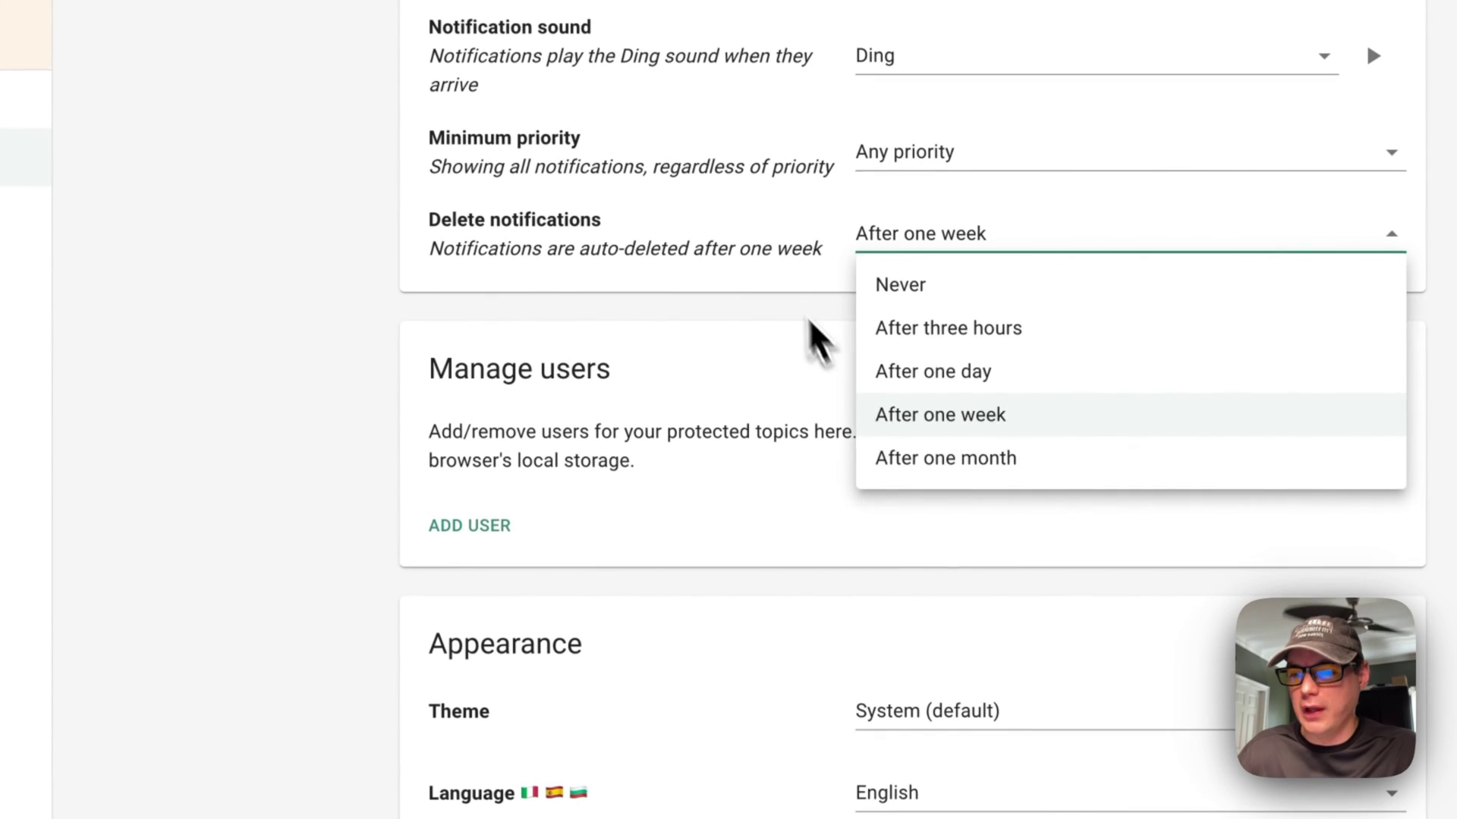
pyautogui.click(816, 338)
pyautogui.click(479, 527)
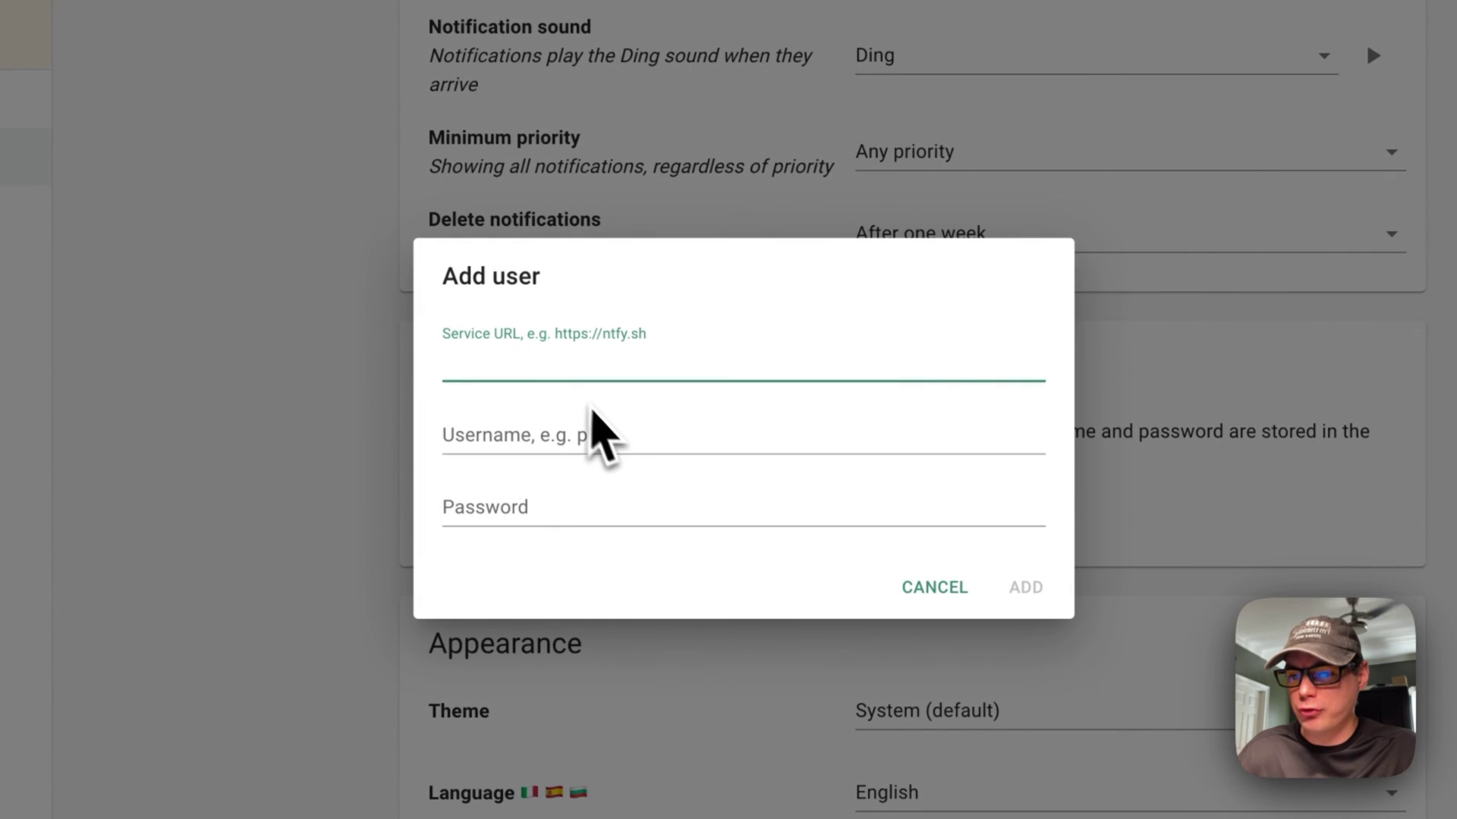
pyautogui.click(935, 588)
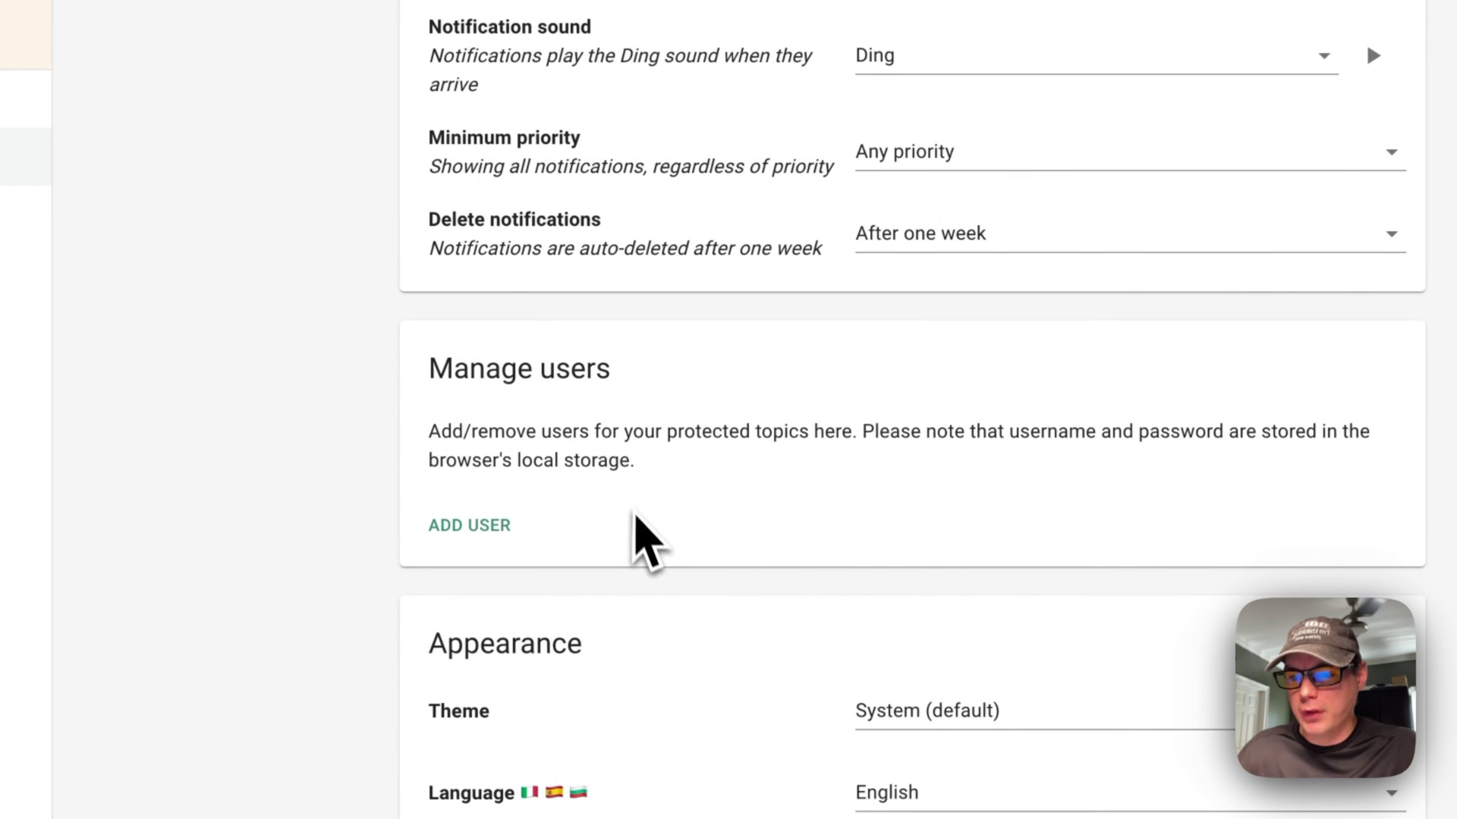
# Step: Inspect the local-storage note and the theme and language choices, keeping default and English
pyautogui.moveTo(429, 461); pyautogui.dragTo(766, 495)
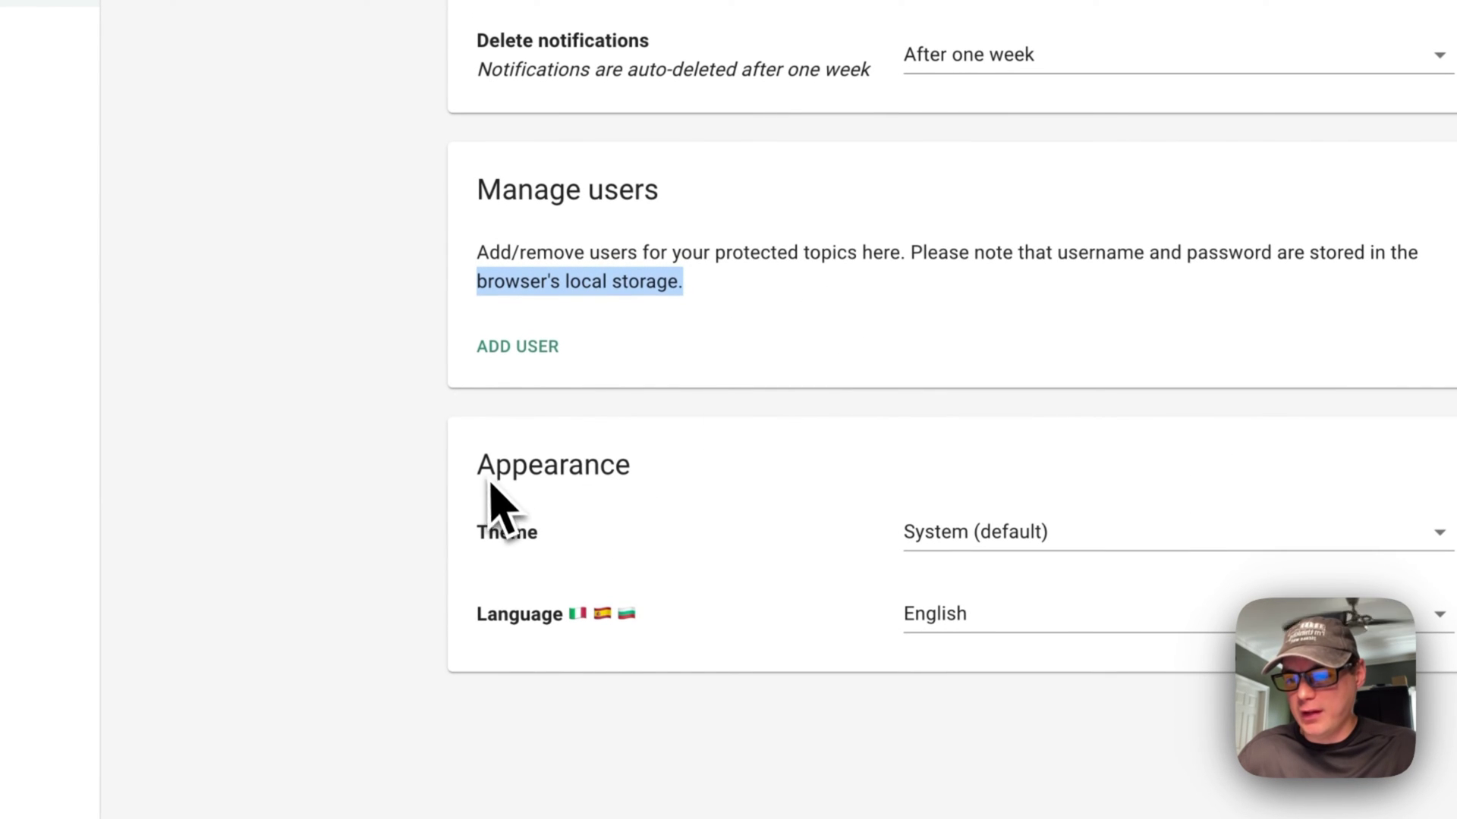
pyautogui.click(926, 531)
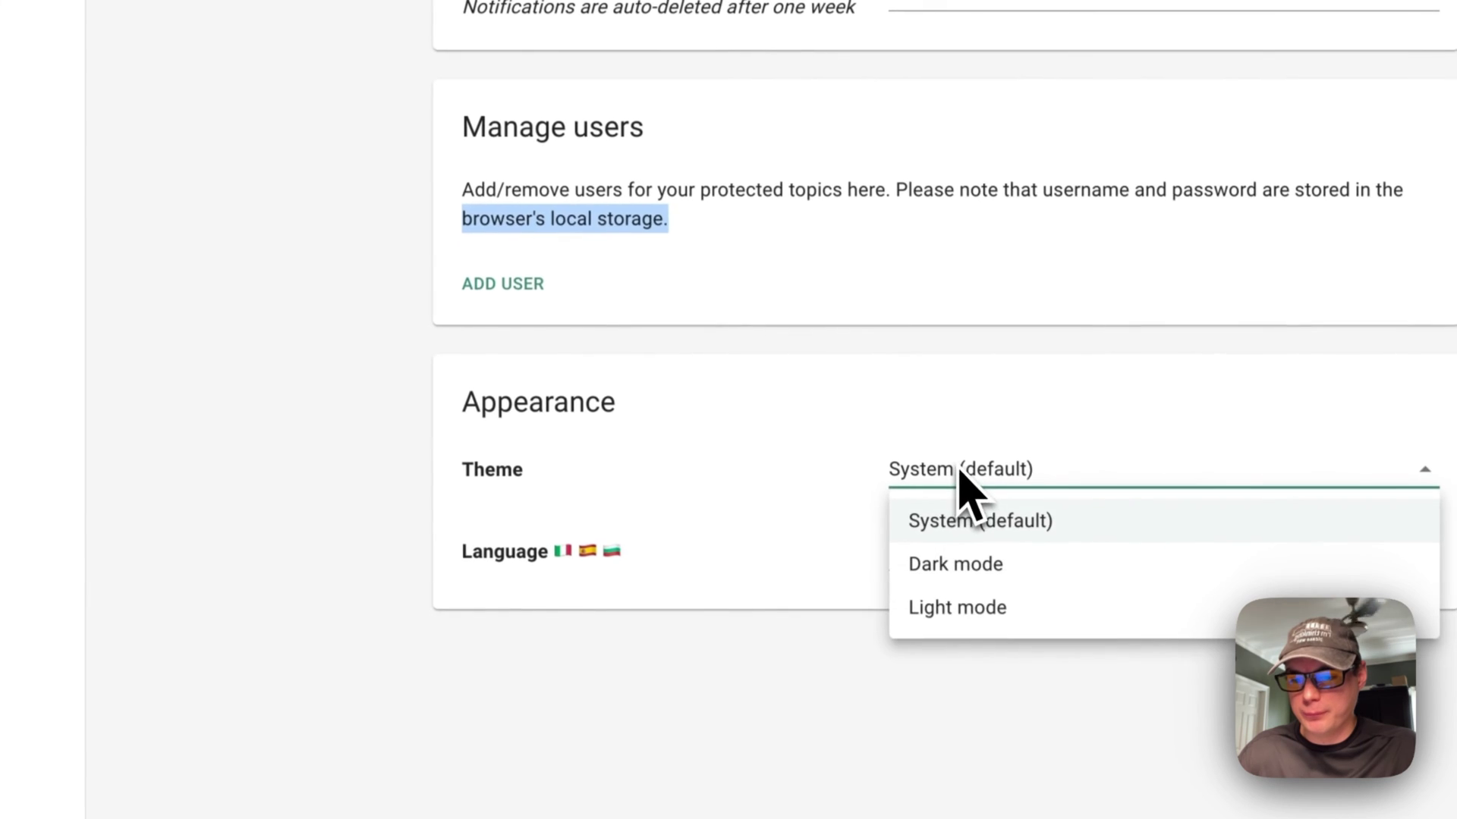
pyautogui.click(803, 532)
pyautogui.click(910, 548)
pyautogui.click(818, 520)
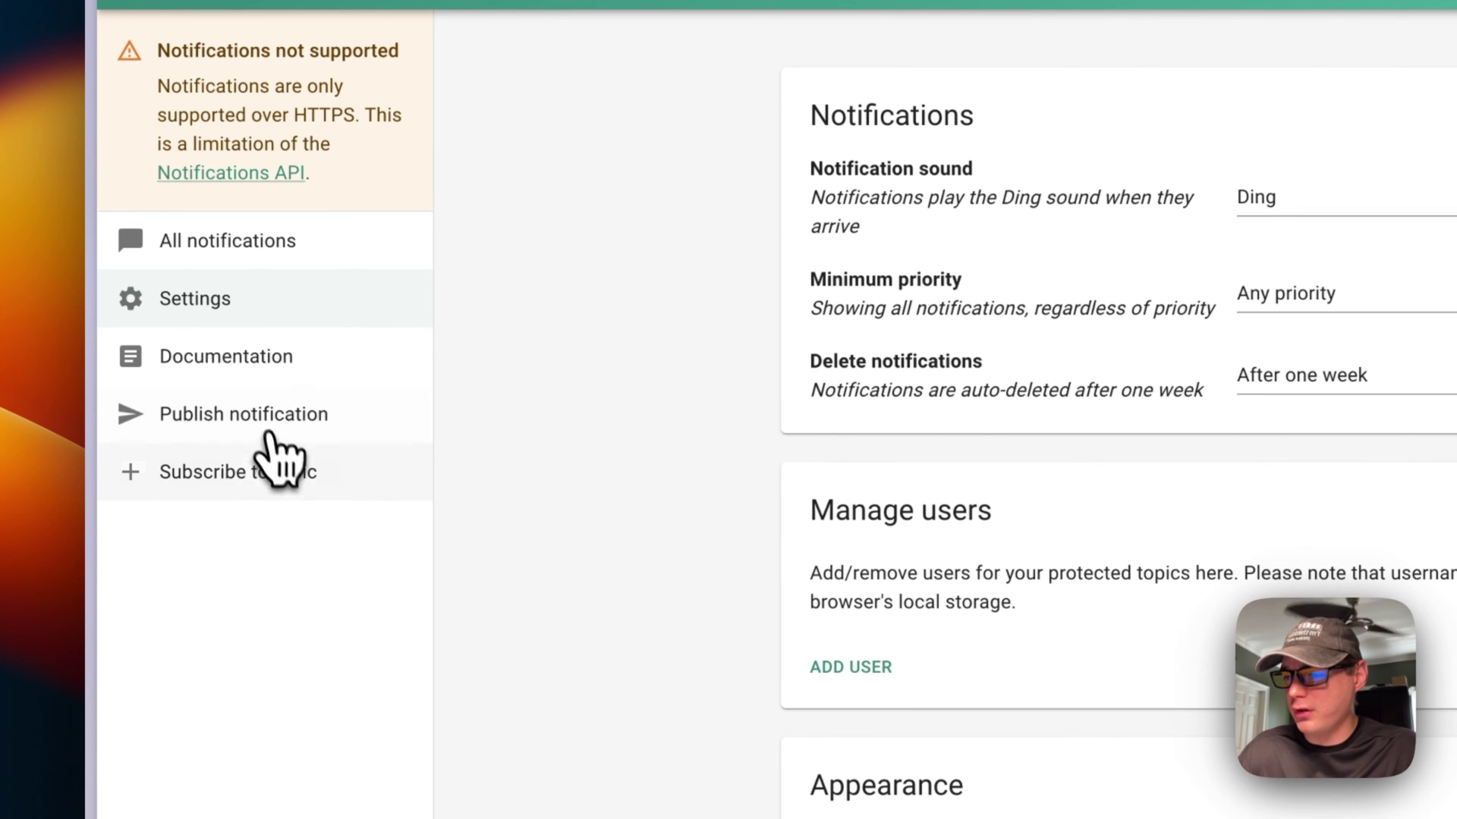
# Step: Subscribe to a randomly generated topic and send it the message 'testing'
pyautogui.click(228, 473)
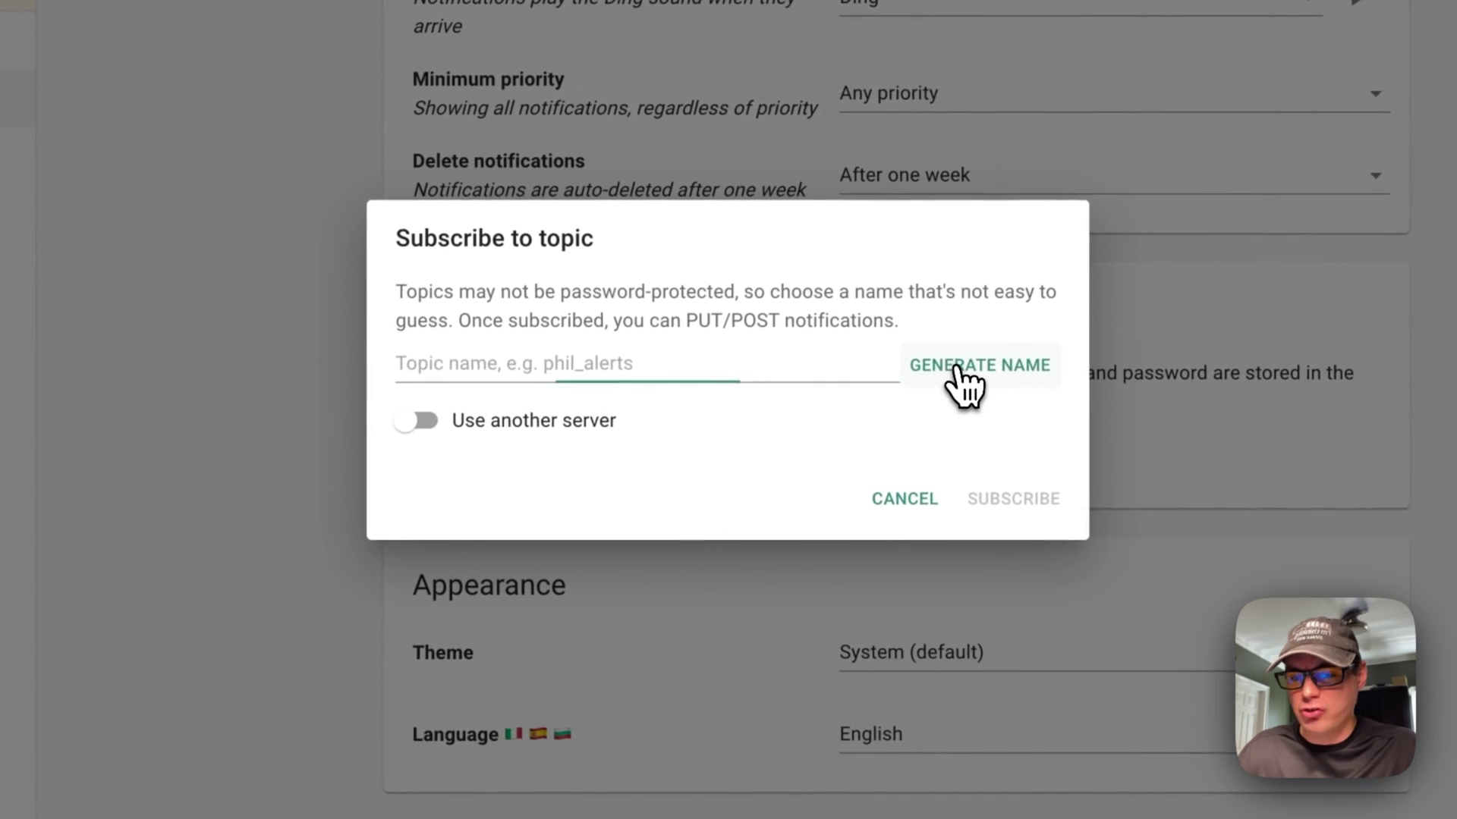
pyautogui.click(1024, 452)
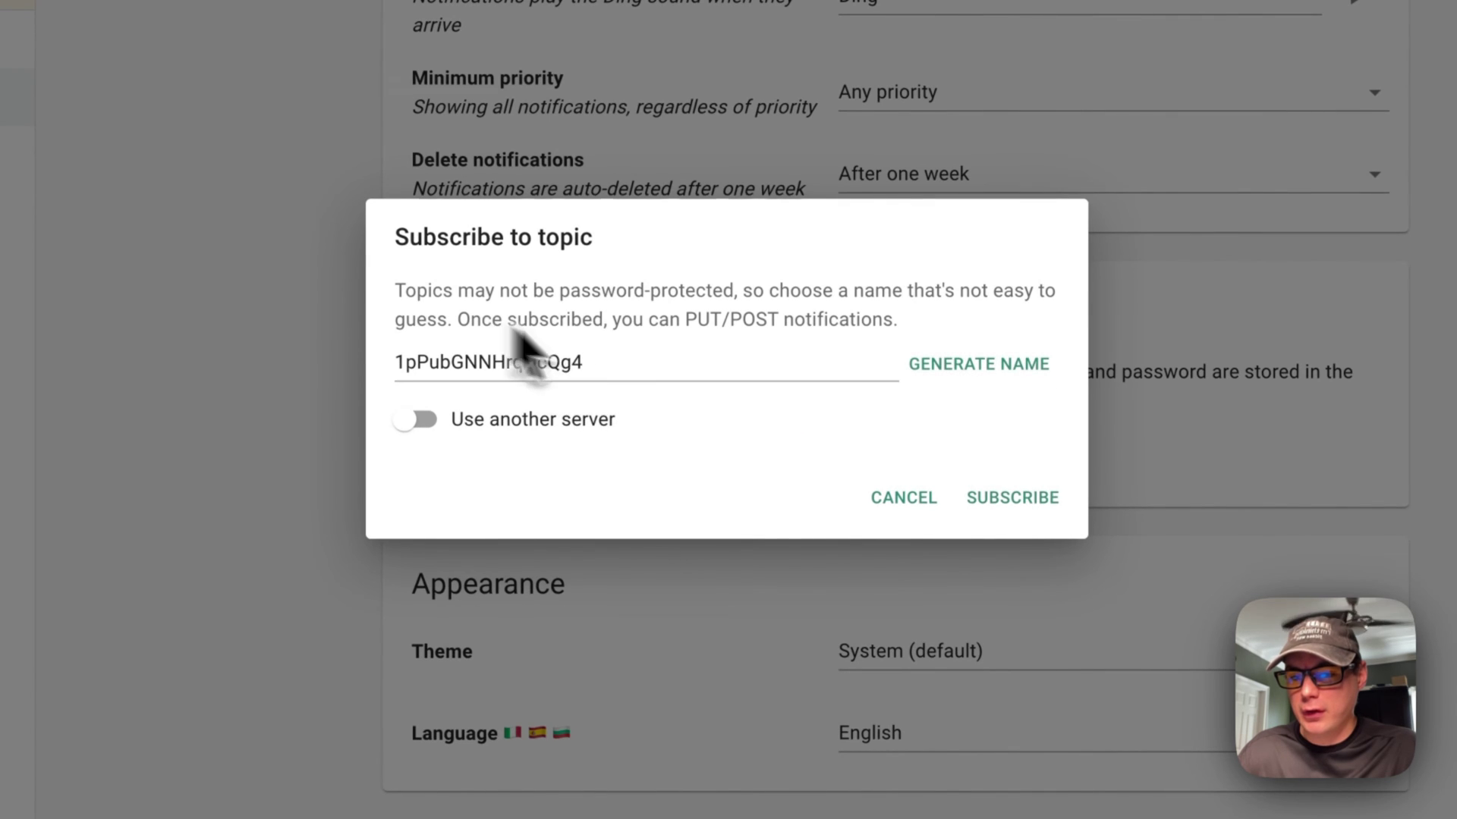
pyautogui.click(1013, 499)
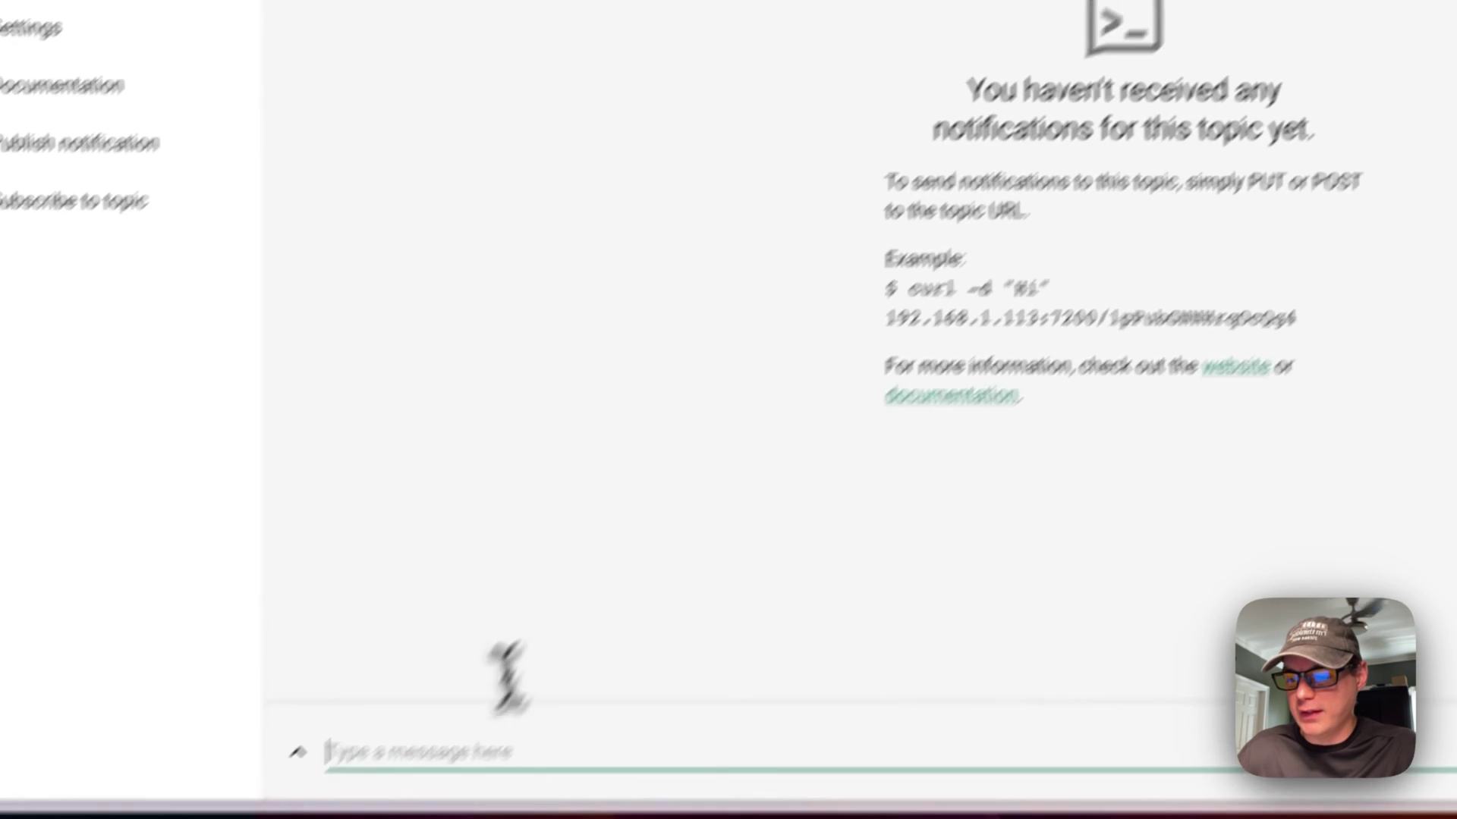
pyautogui.write('testing')
pyautogui.press('Return')
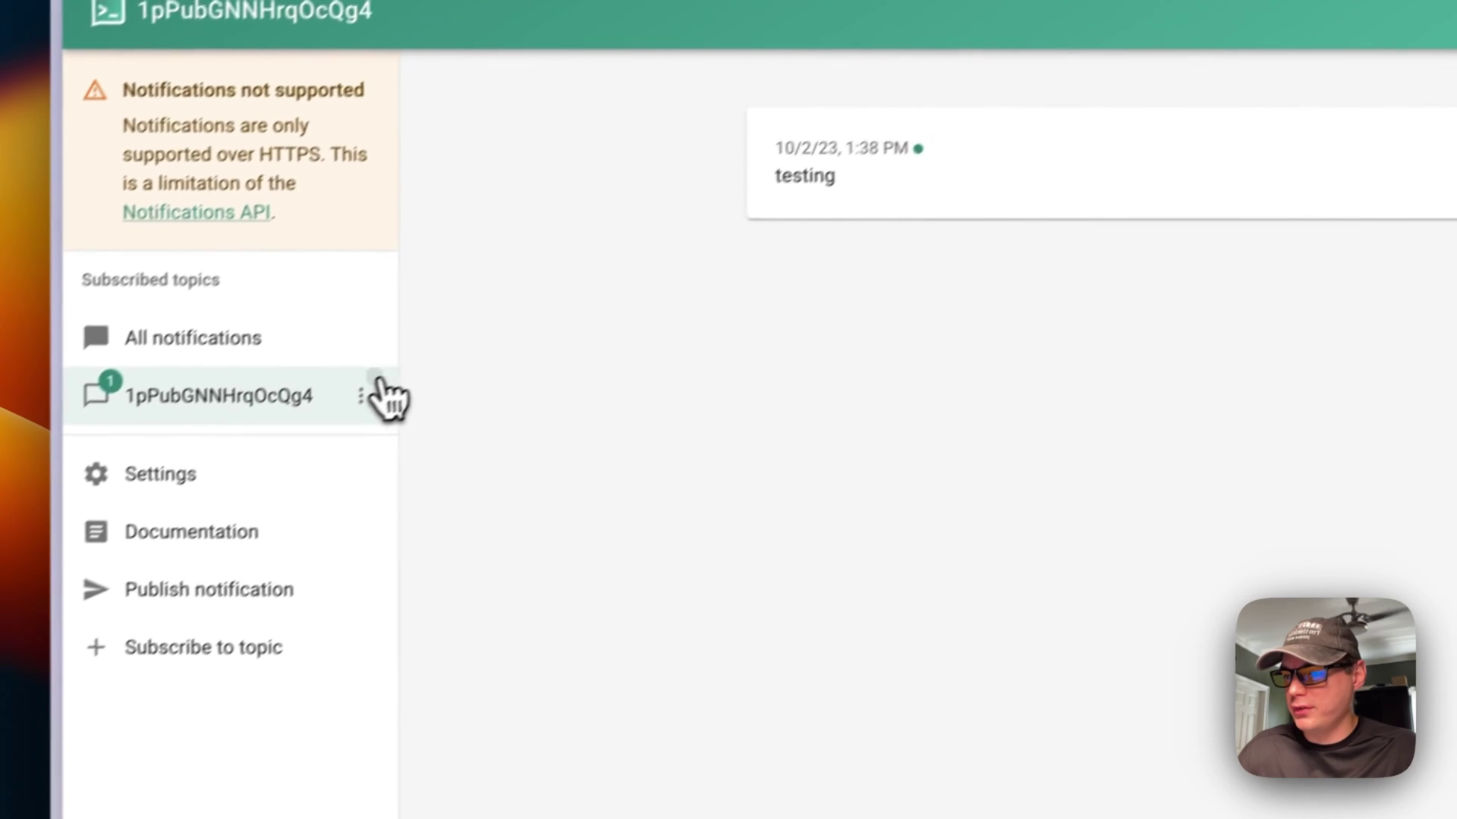
# Step: Start a display name change for the topic, cancel it, then send a test notification
pyautogui.click(364, 397)
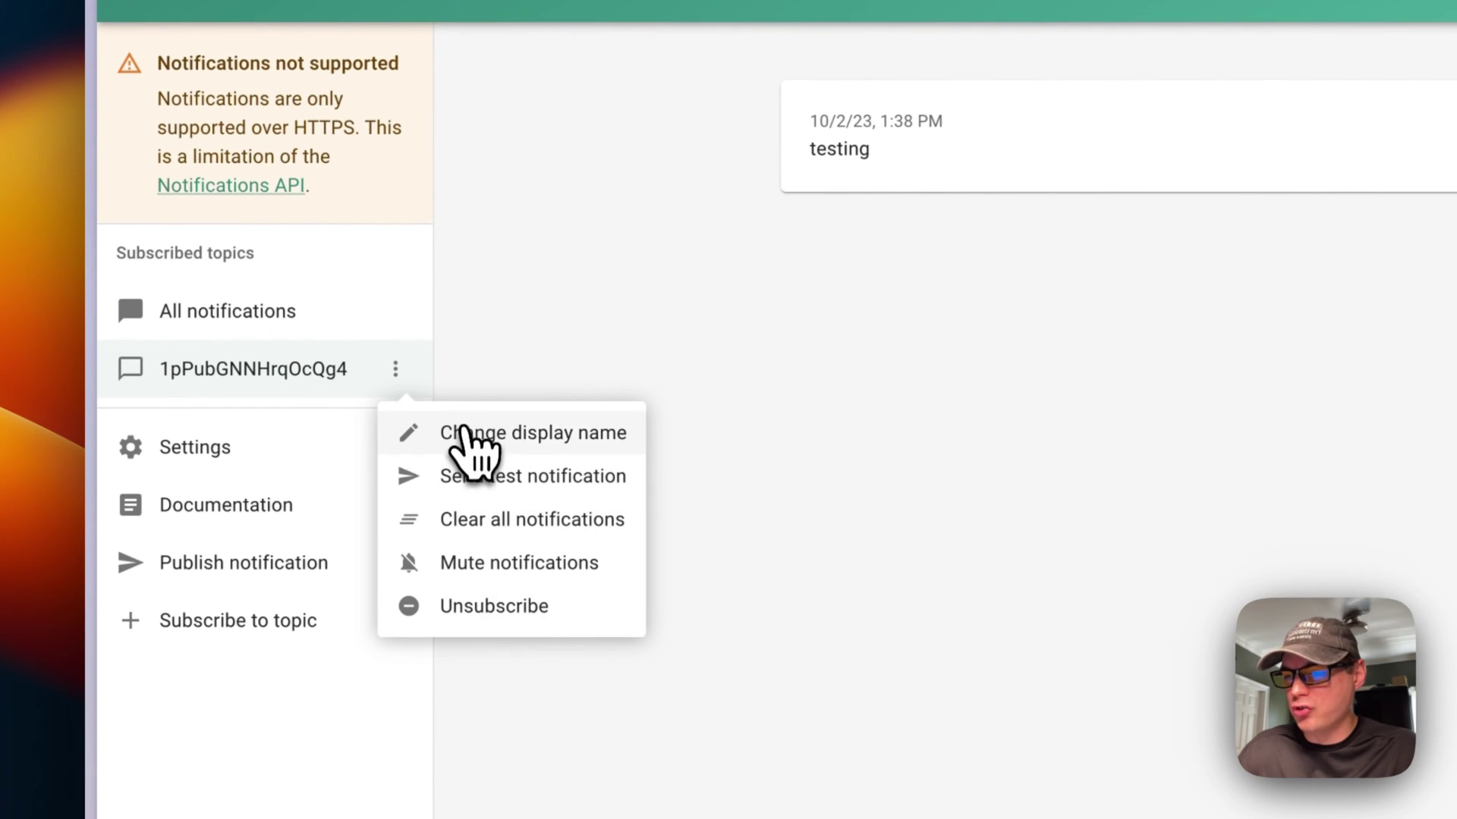
pyautogui.click(464, 432)
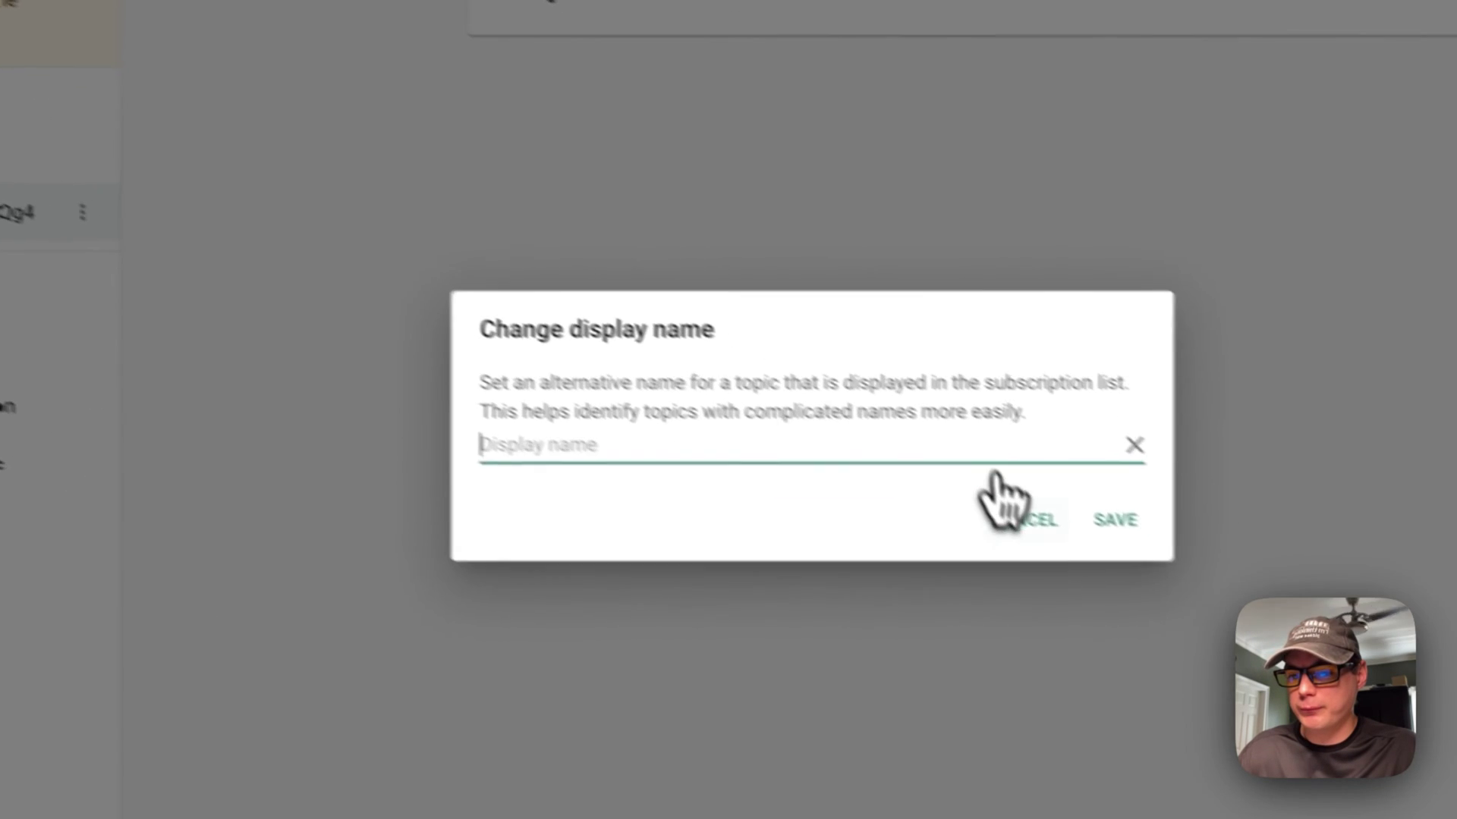
pyautogui.click(1009, 519)
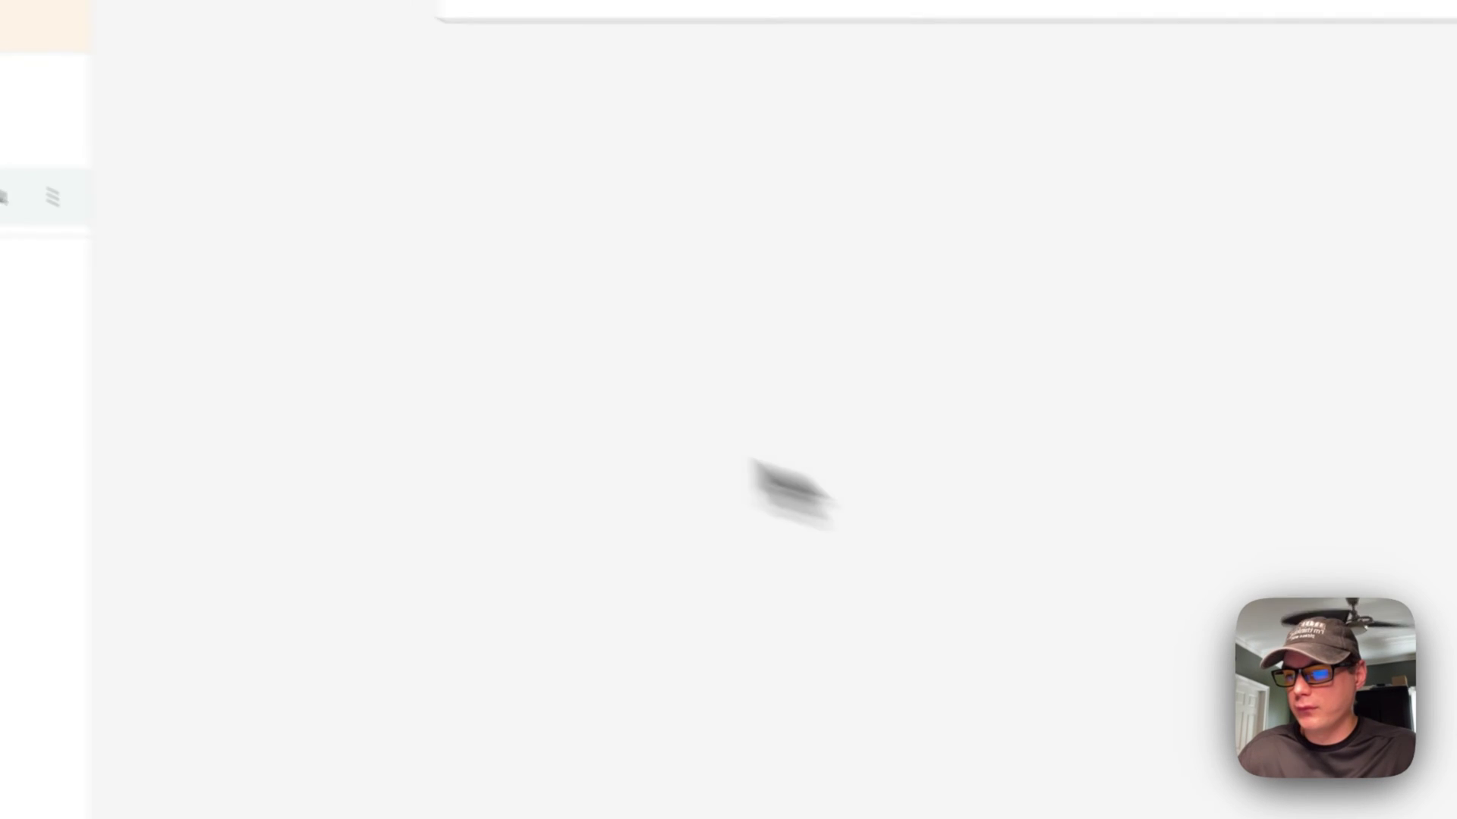
pyautogui.click(52, 197)
pyautogui.click(464, 476)
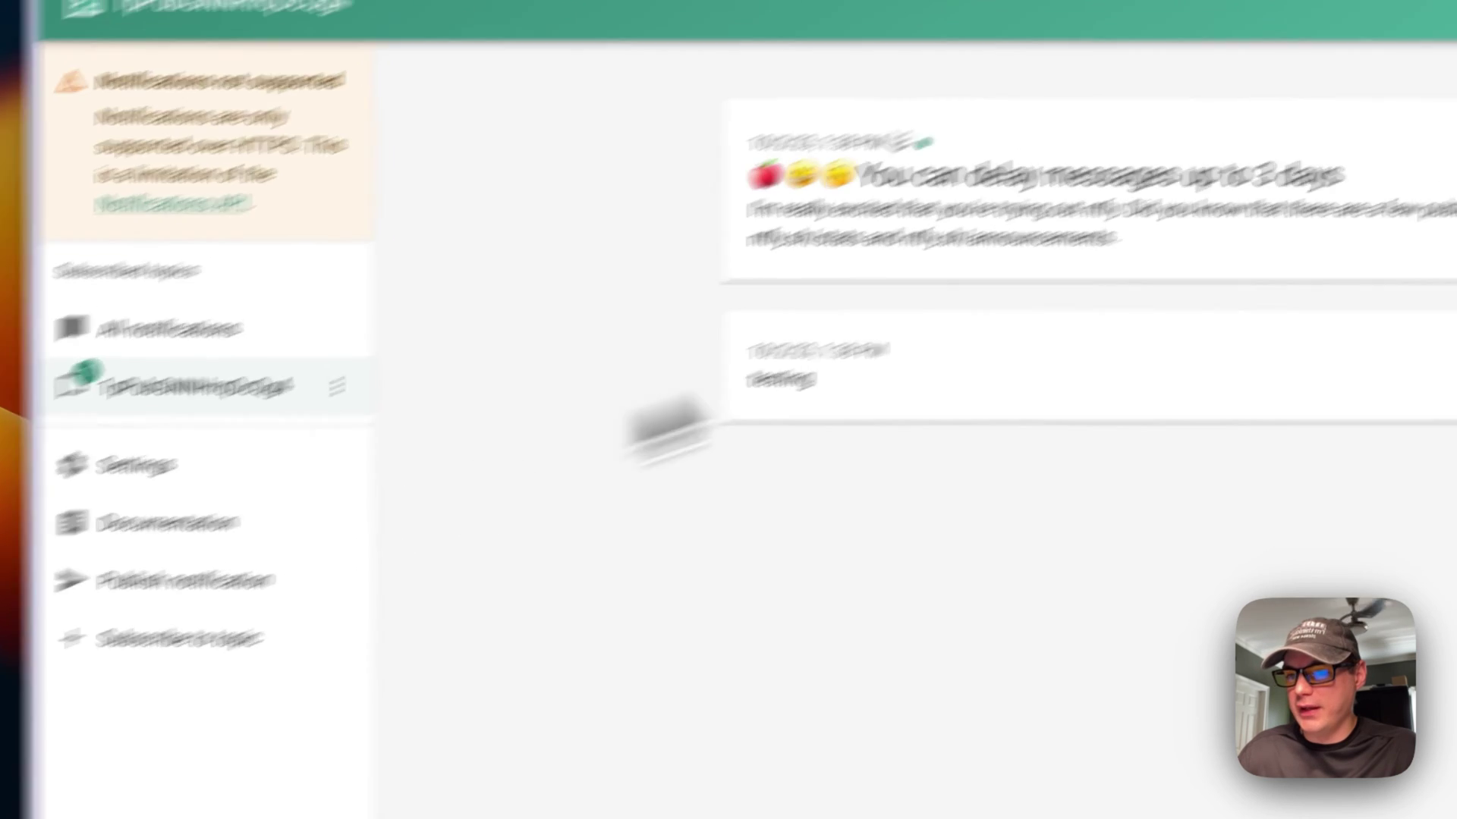
# Step: Clear all the topic's notifications, send another test, then mute and unmute the topic
pyautogui.click(337, 387)
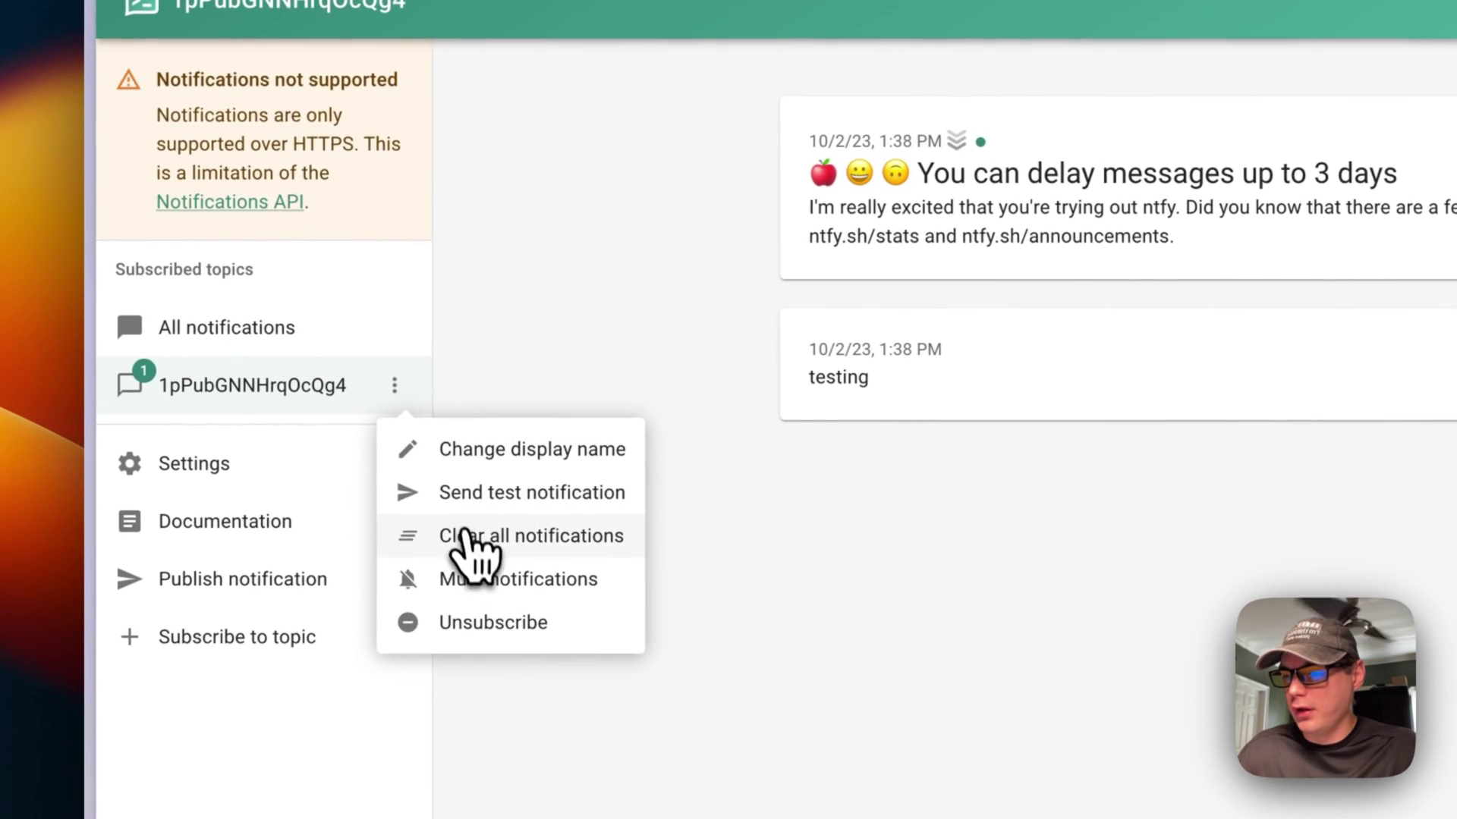
pyautogui.click(463, 535)
pyautogui.click(394, 385)
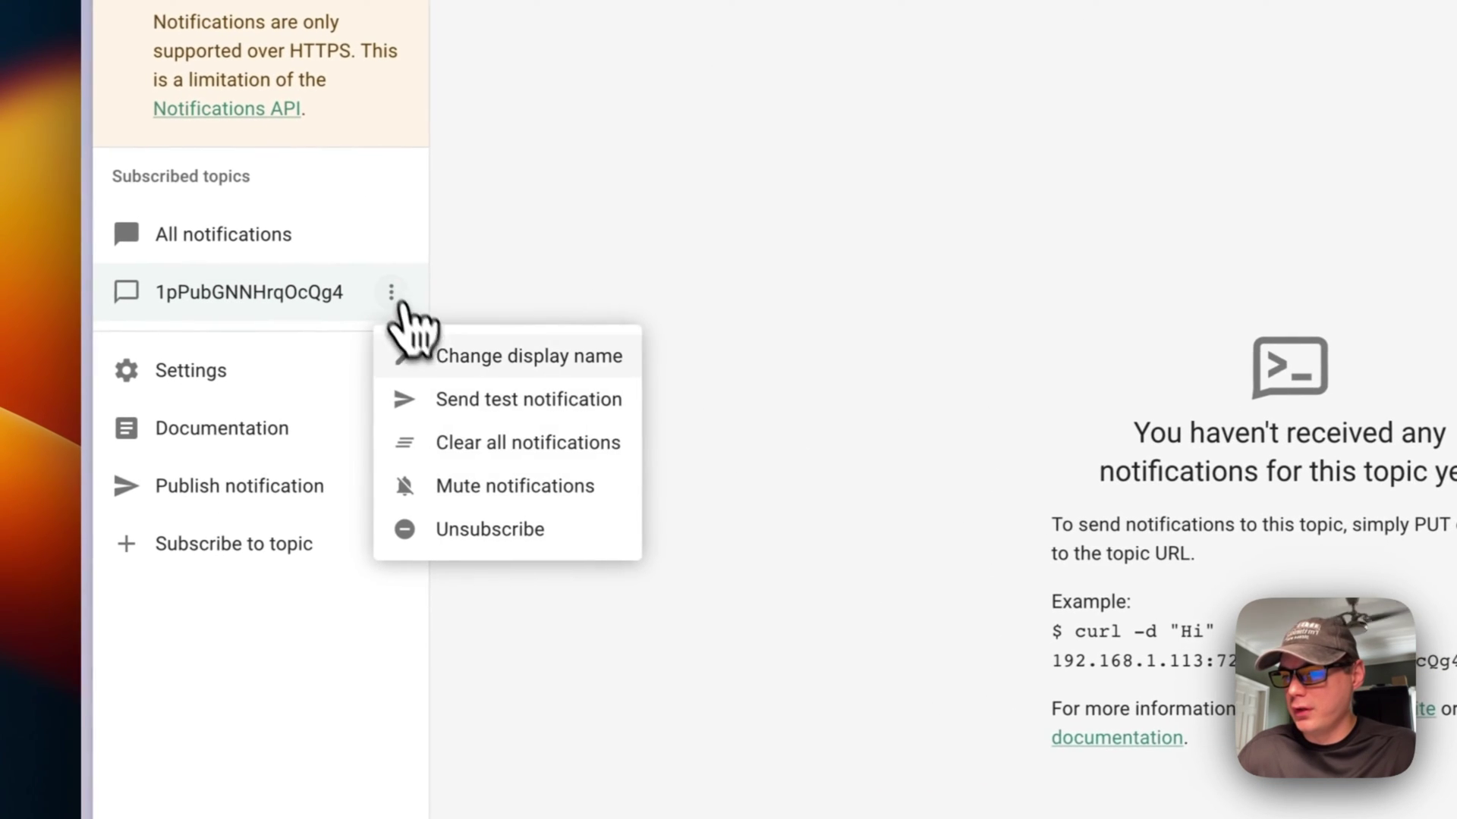
pyautogui.click(459, 400)
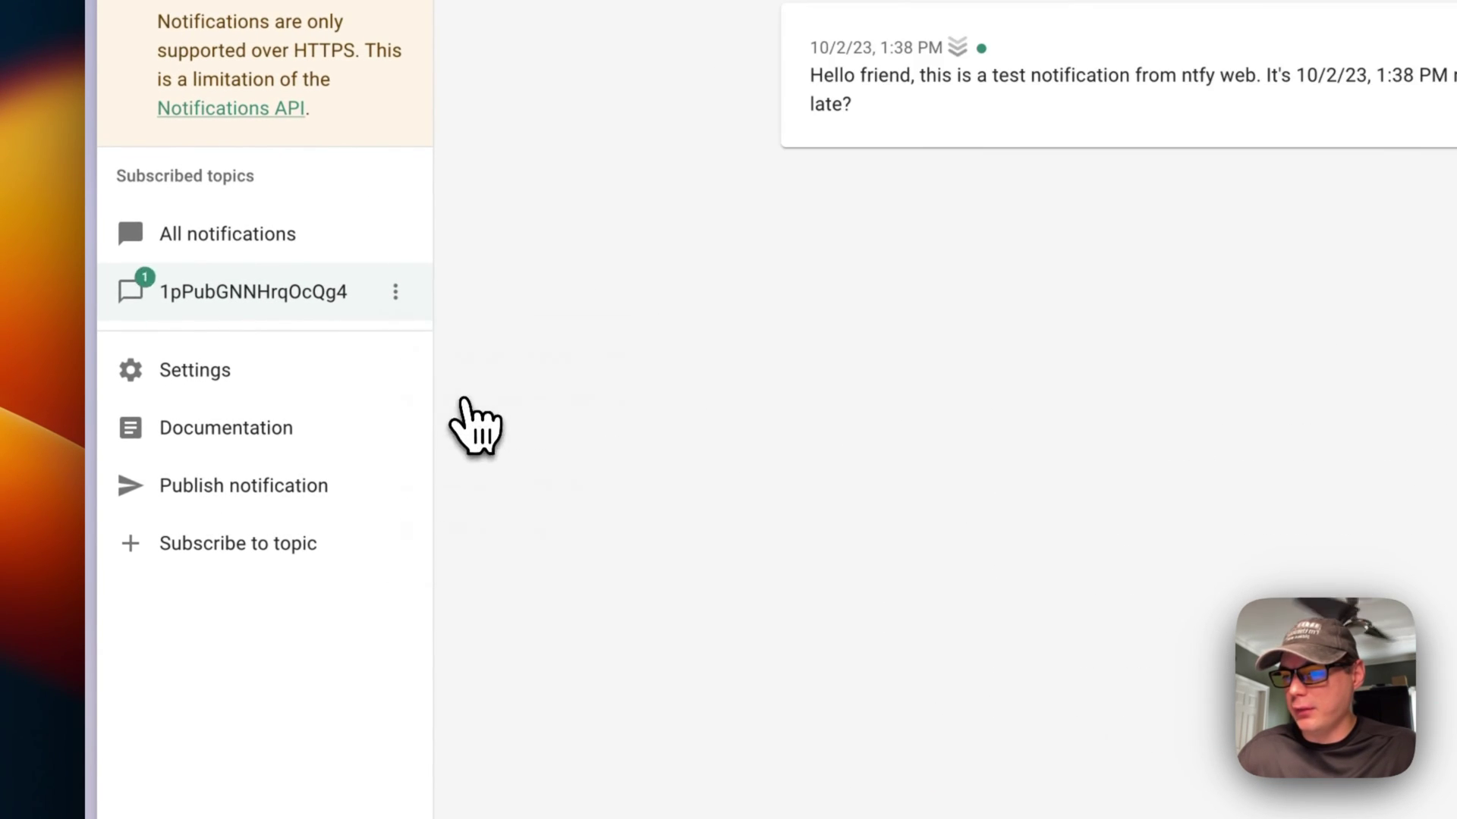
pyautogui.click(395, 293)
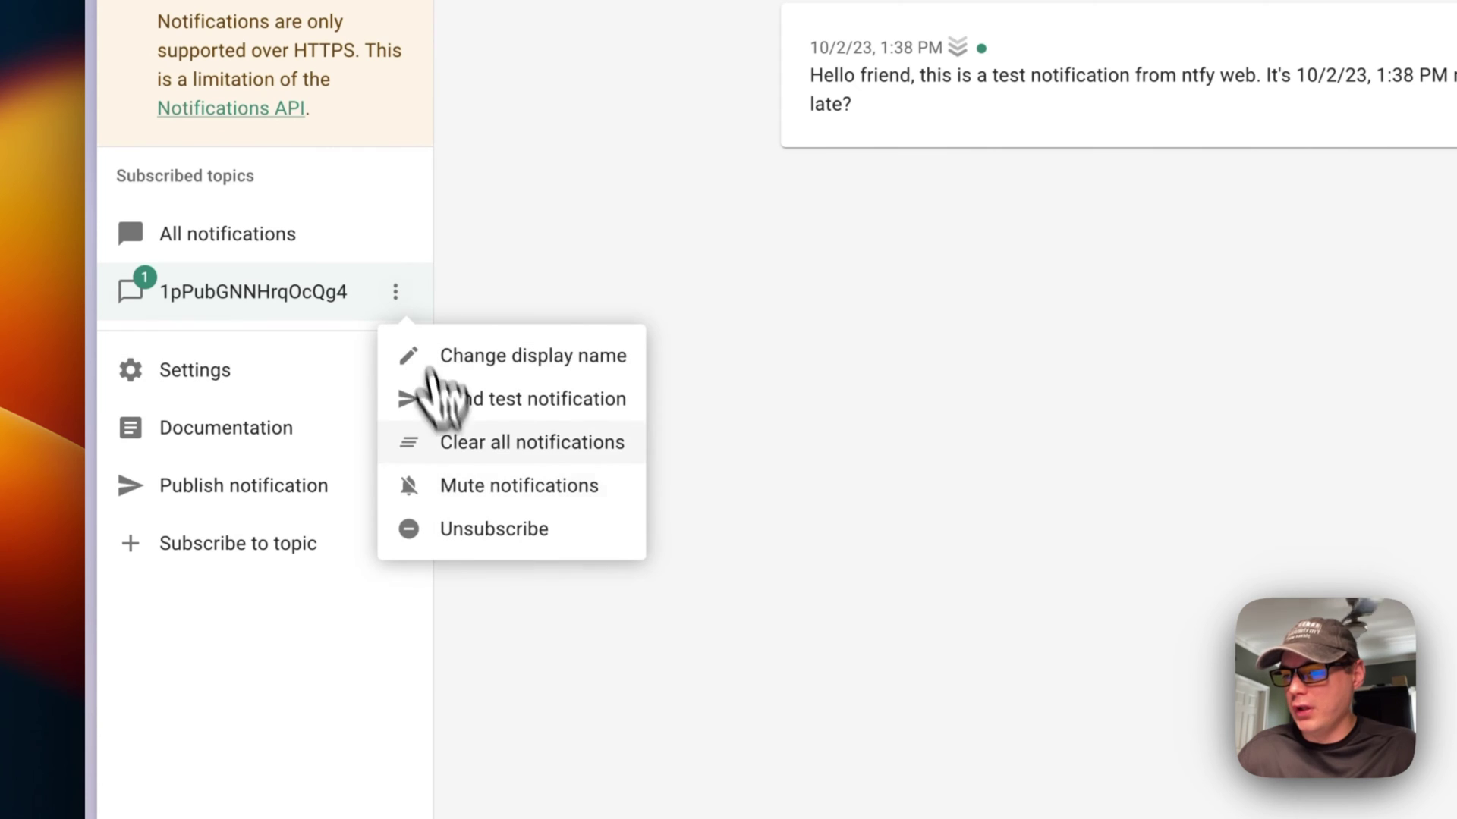
pyautogui.click(461, 490)
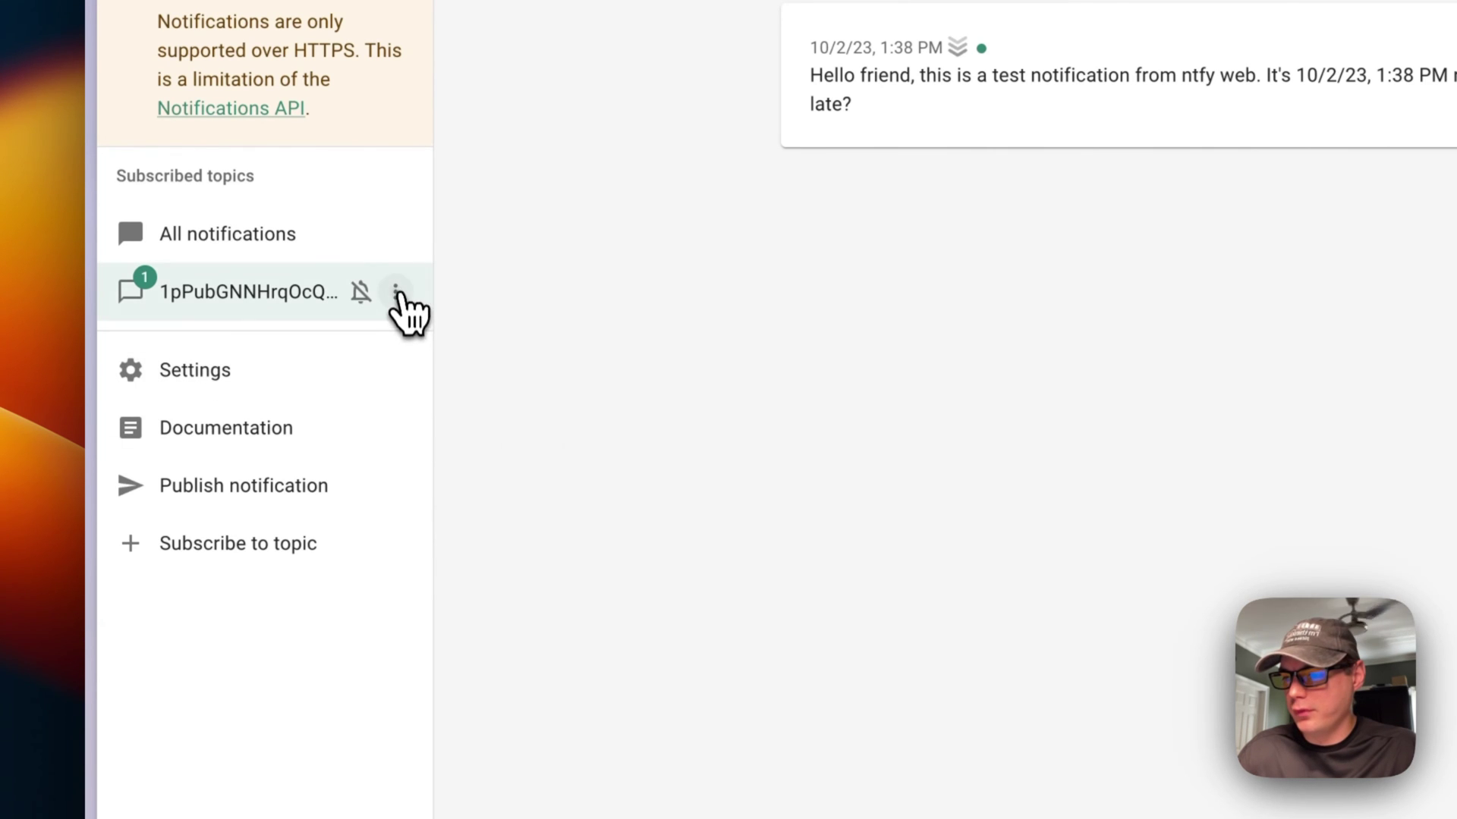
pyautogui.click(440, 488)
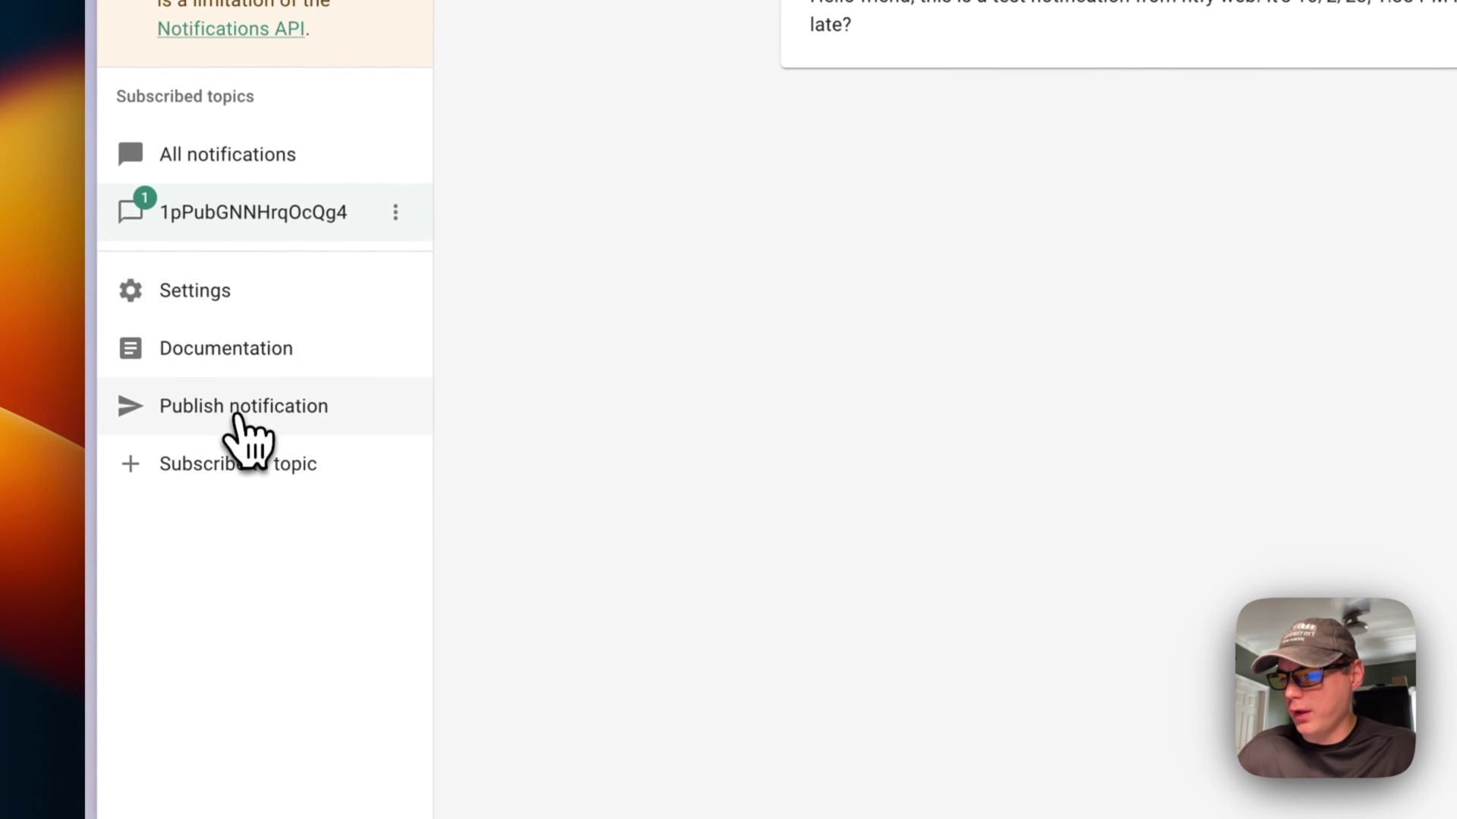
# Step: Open the publish form, add a Click URL field, and begin typing the title 'testing'
pyautogui.click(241, 493)
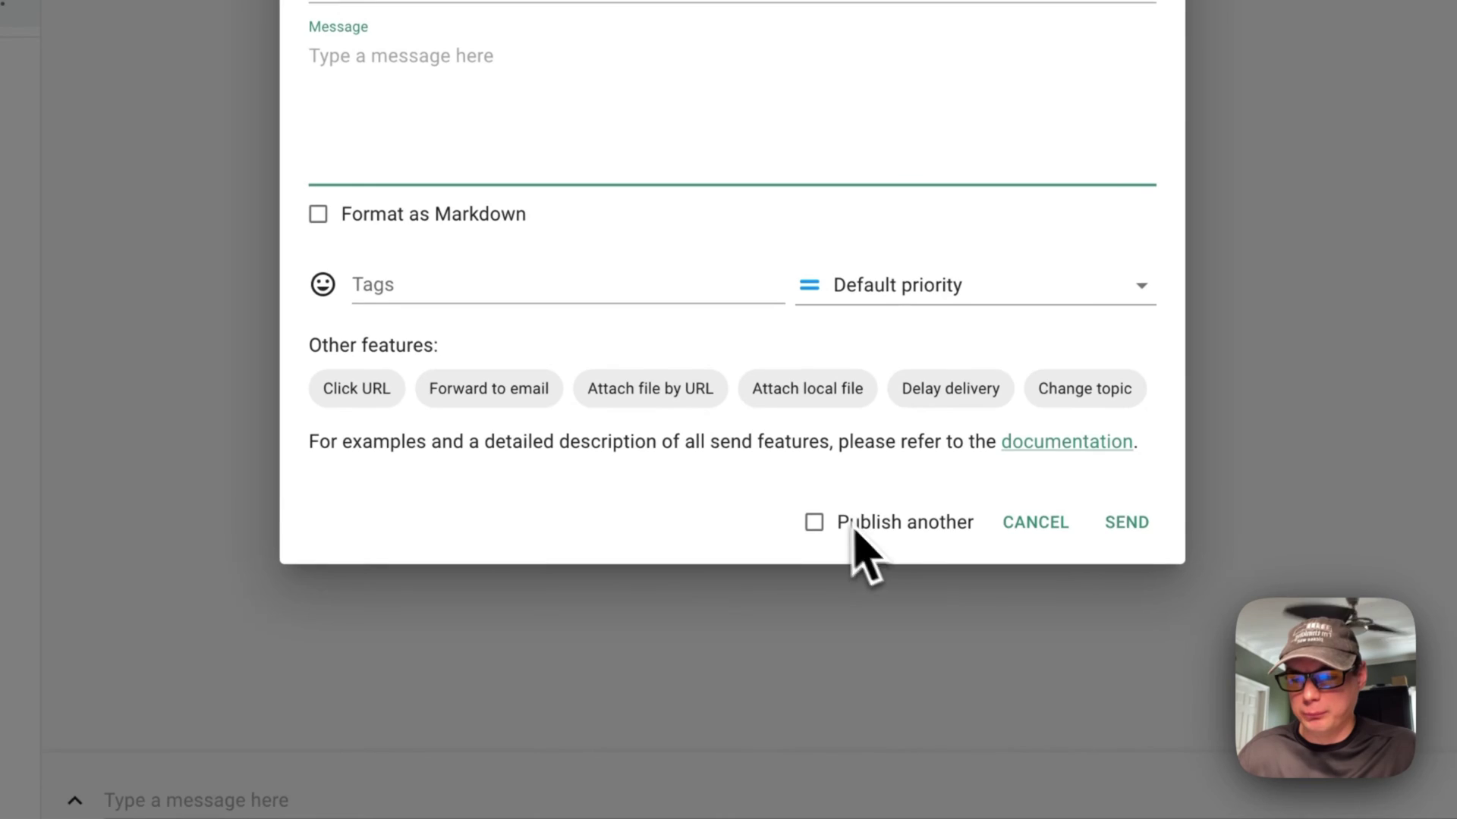
pyautogui.click(364, 388)
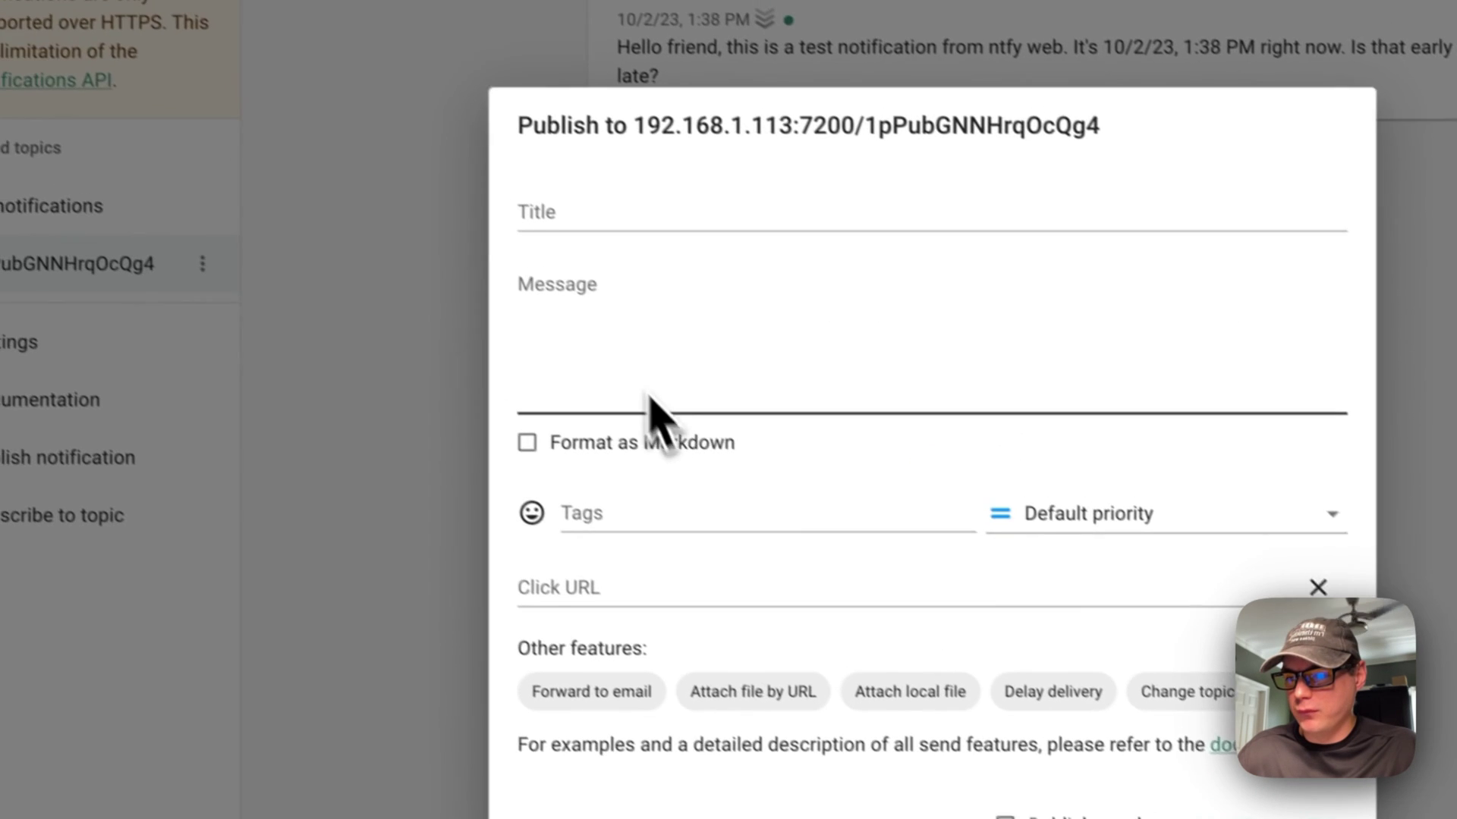
pyautogui.click(387, 65)
pyautogui.write('te')
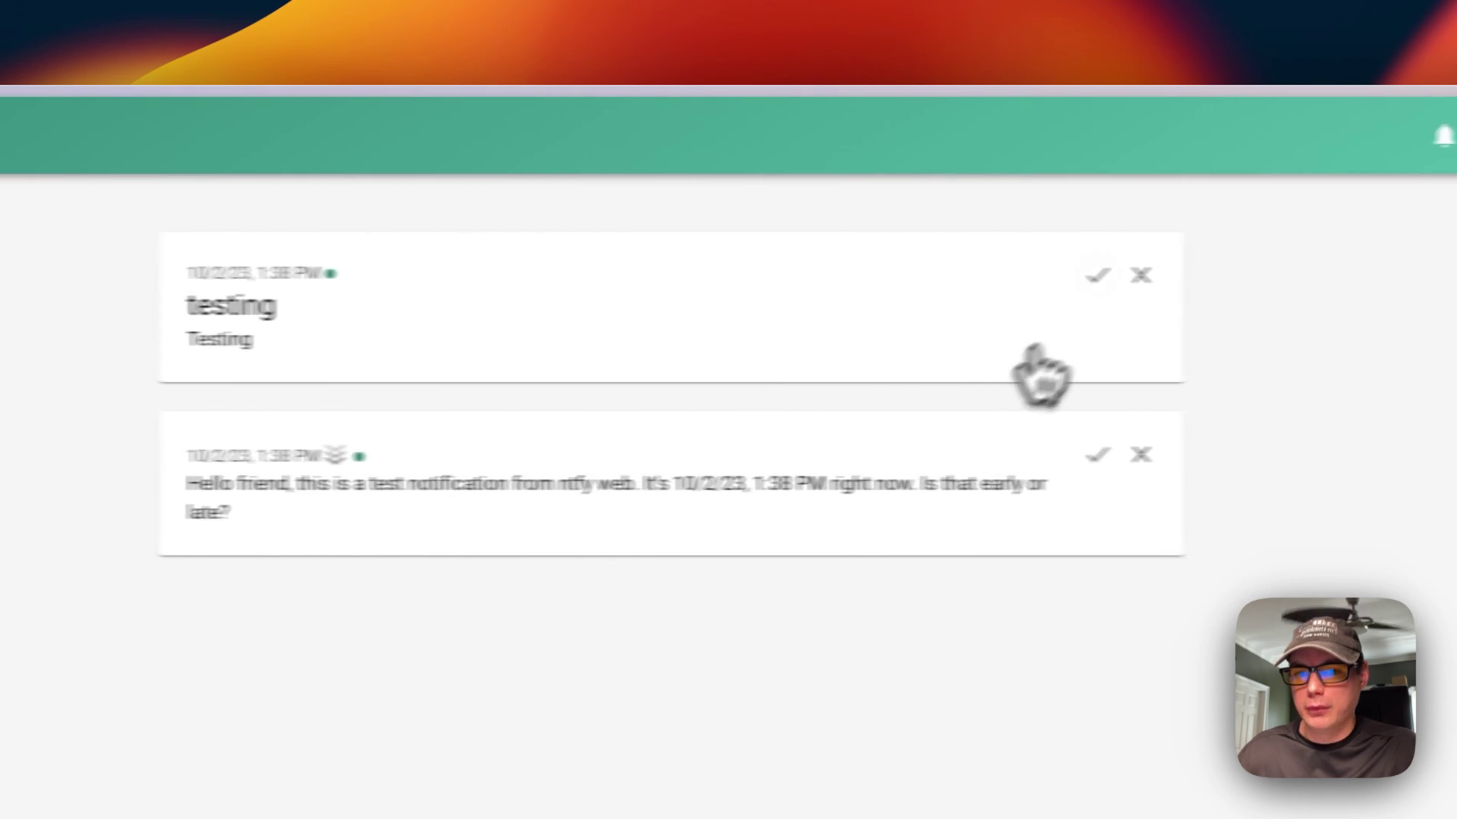
# Step: Mark the testing and test notifications as read, then delete both
pyautogui.click(1003, 262)
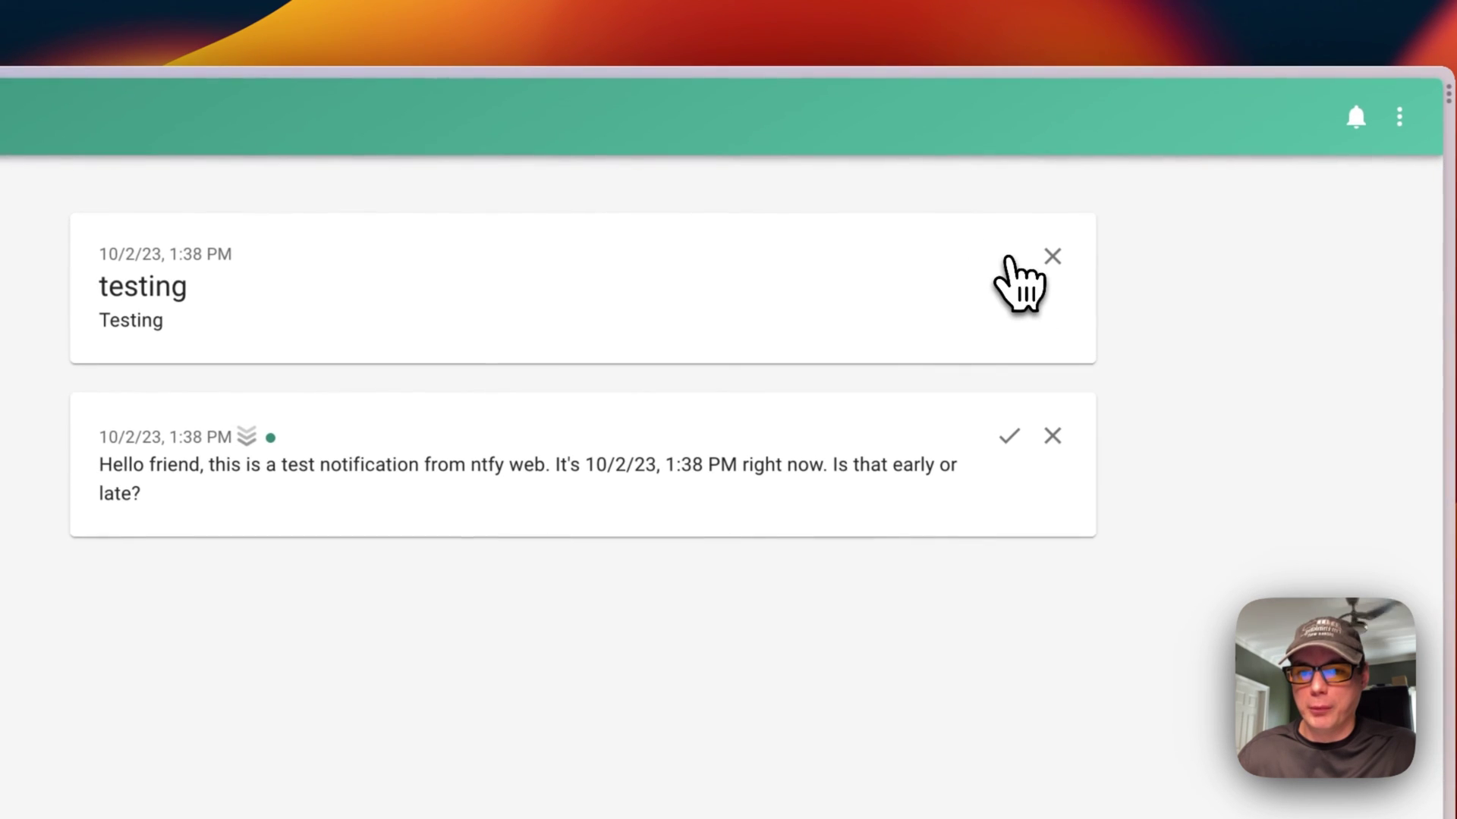
pyautogui.click(1003, 436)
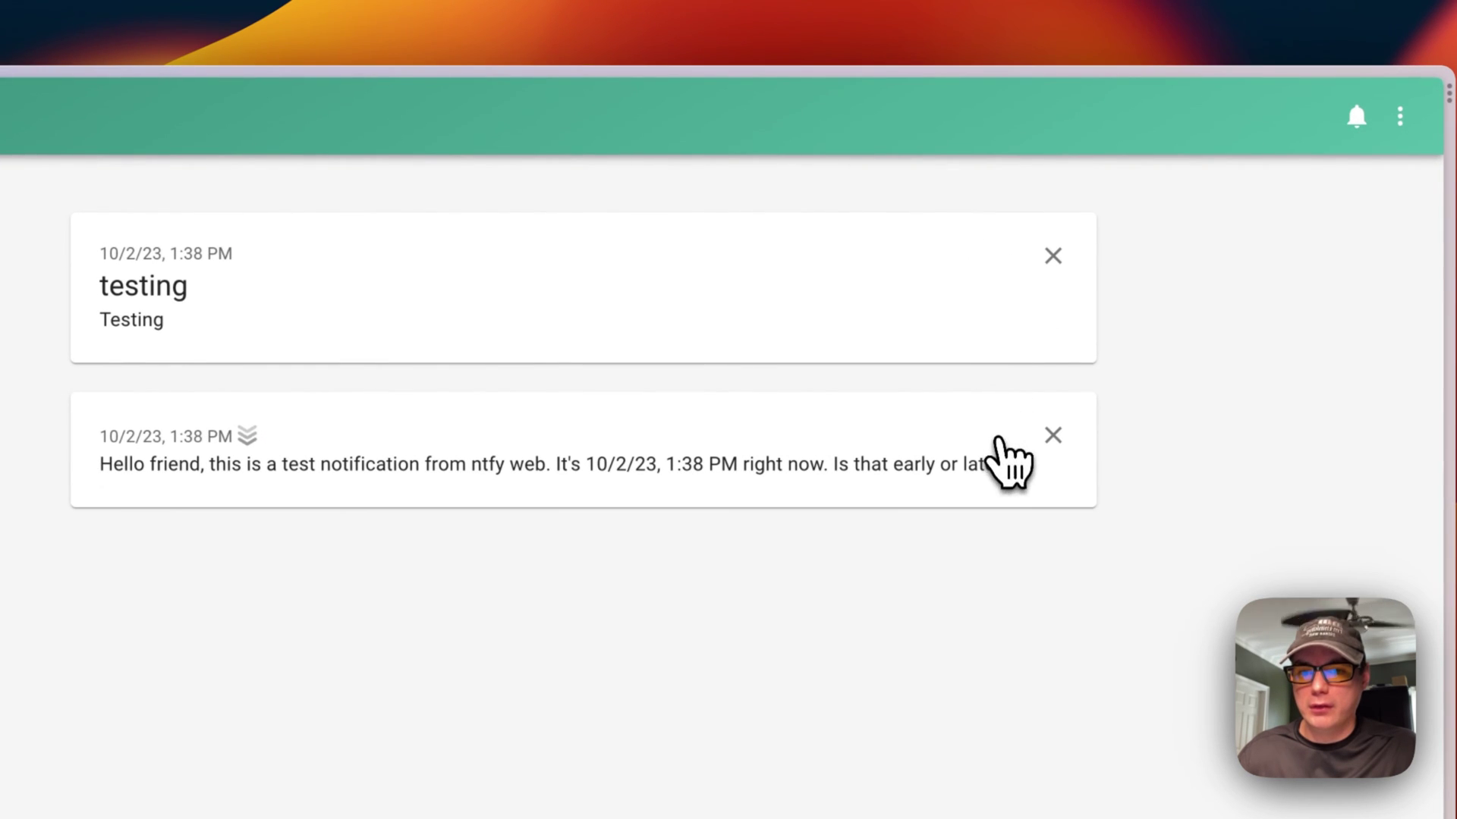
pyautogui.click(1053, 256)
pyautogui.click(1054, 258)
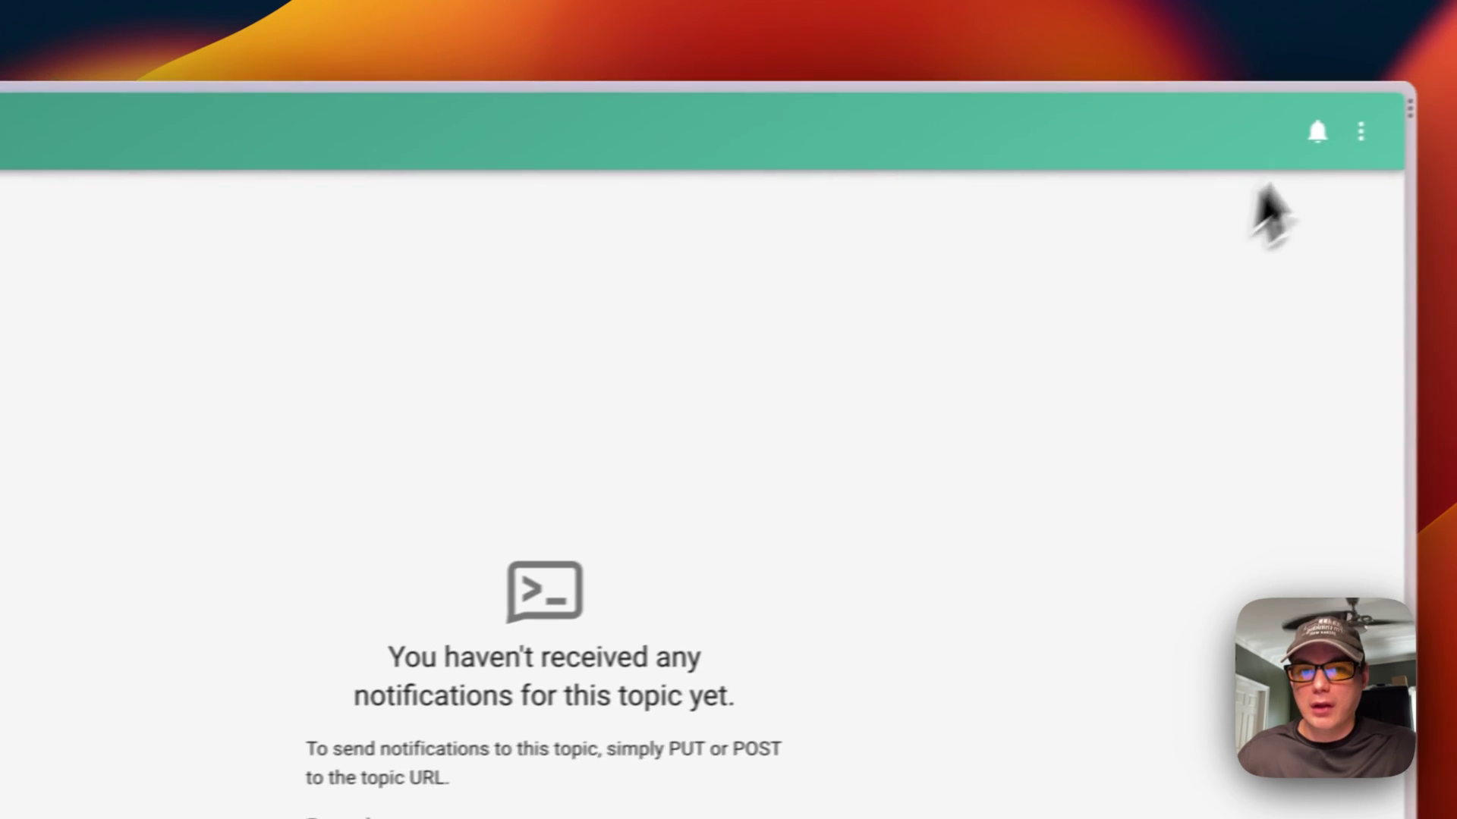
# Step: Mute the topic with the header bell, then open and close the header and sidebar options menus
pyautogui.click(1318, 132)
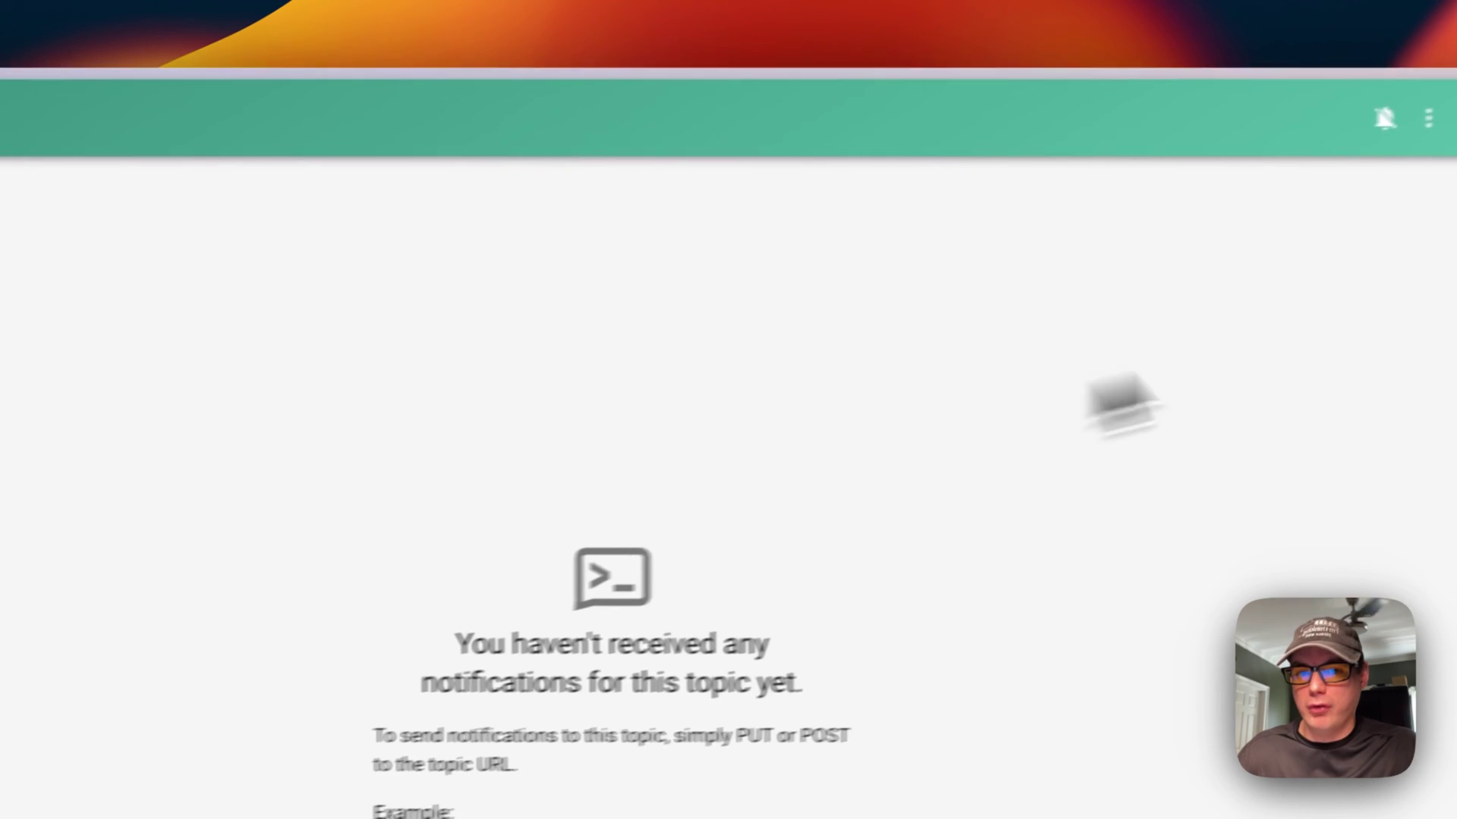
pyautogui.click(1386, 121)
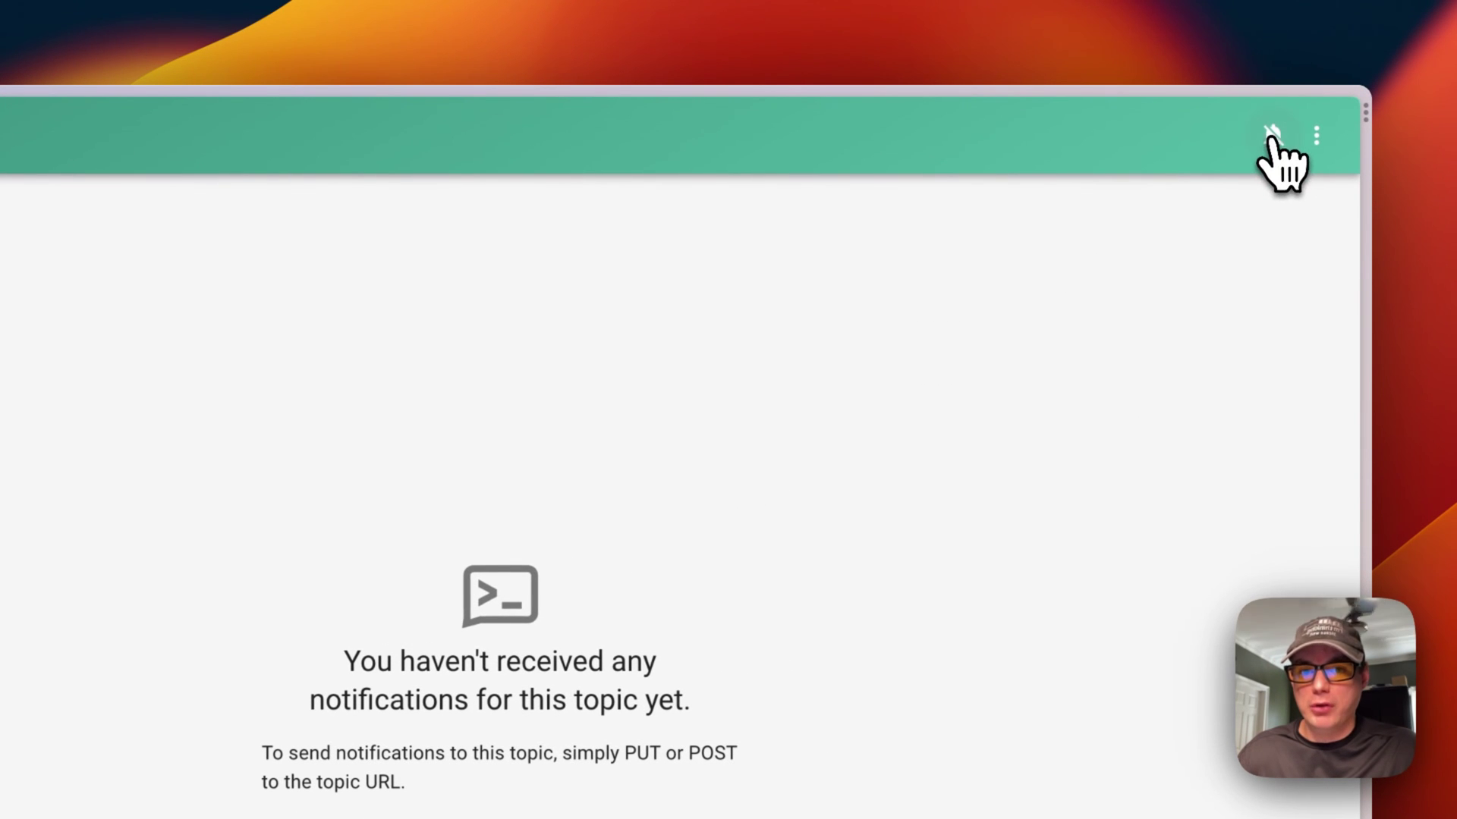
pyautogui.click(1318, 137)
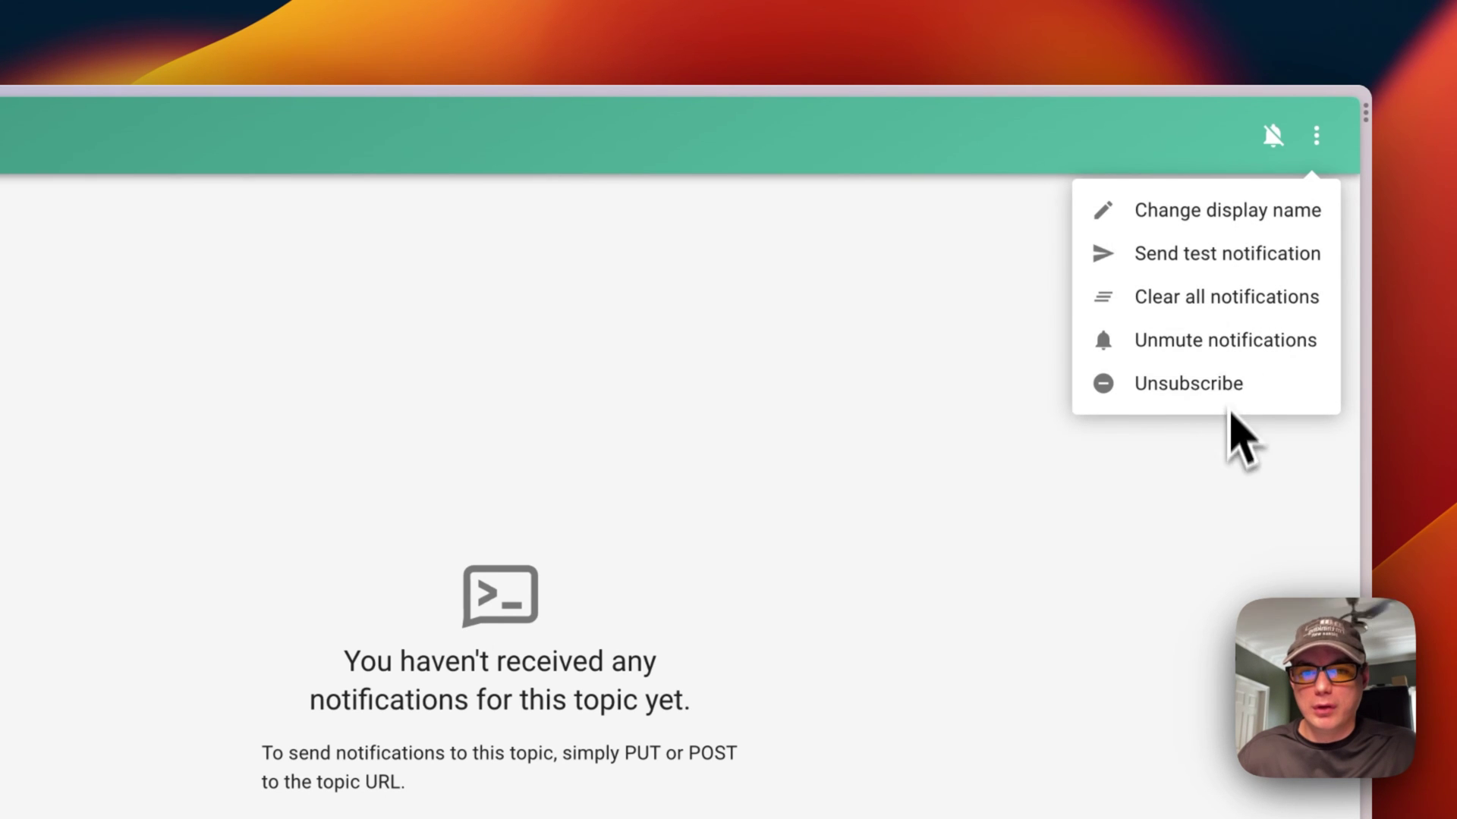
pyautogui.click(725, 432)
pyautogui.click(381, 273)
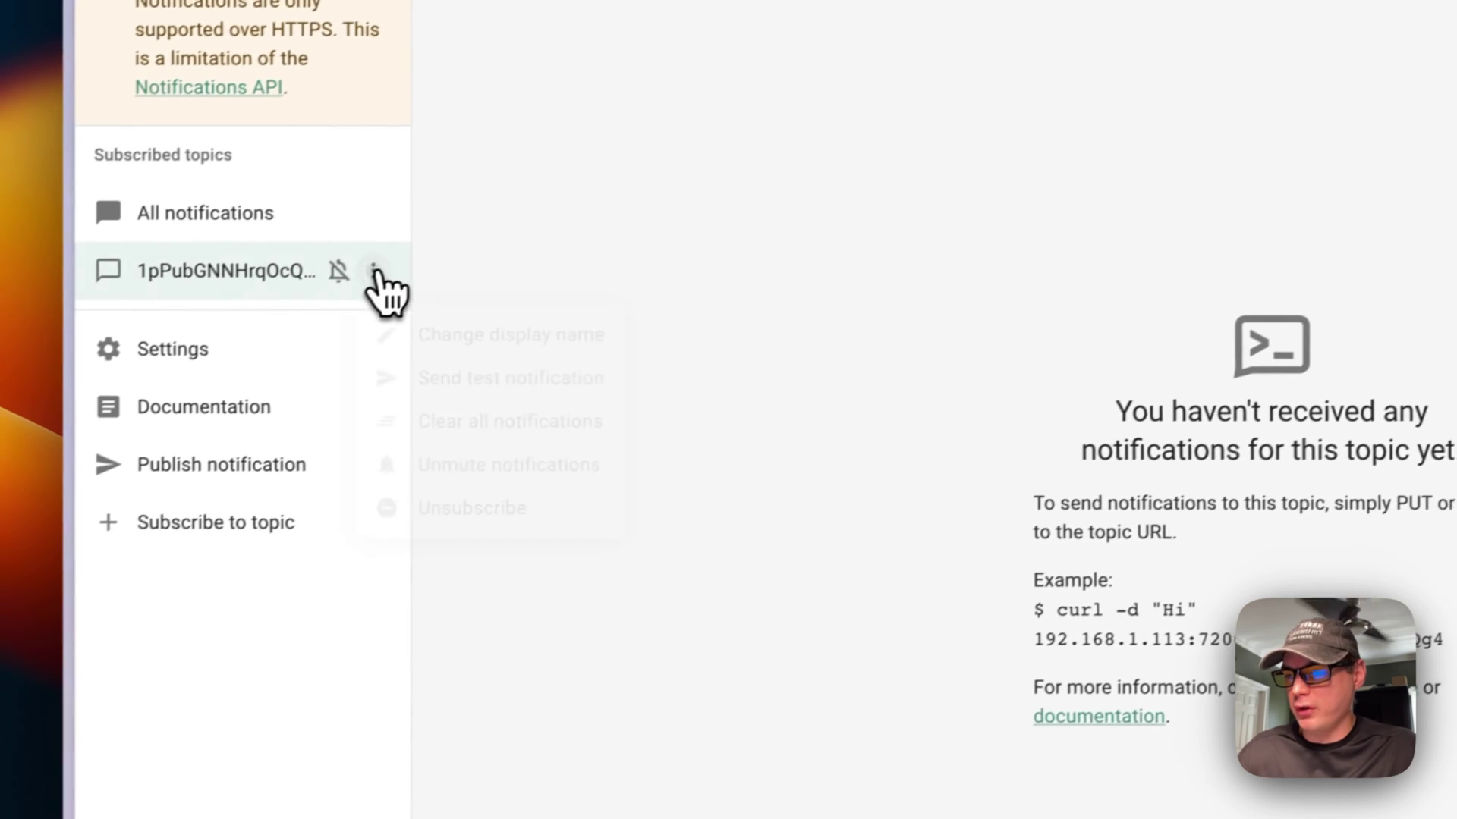
pyautogui.click(374, 585)
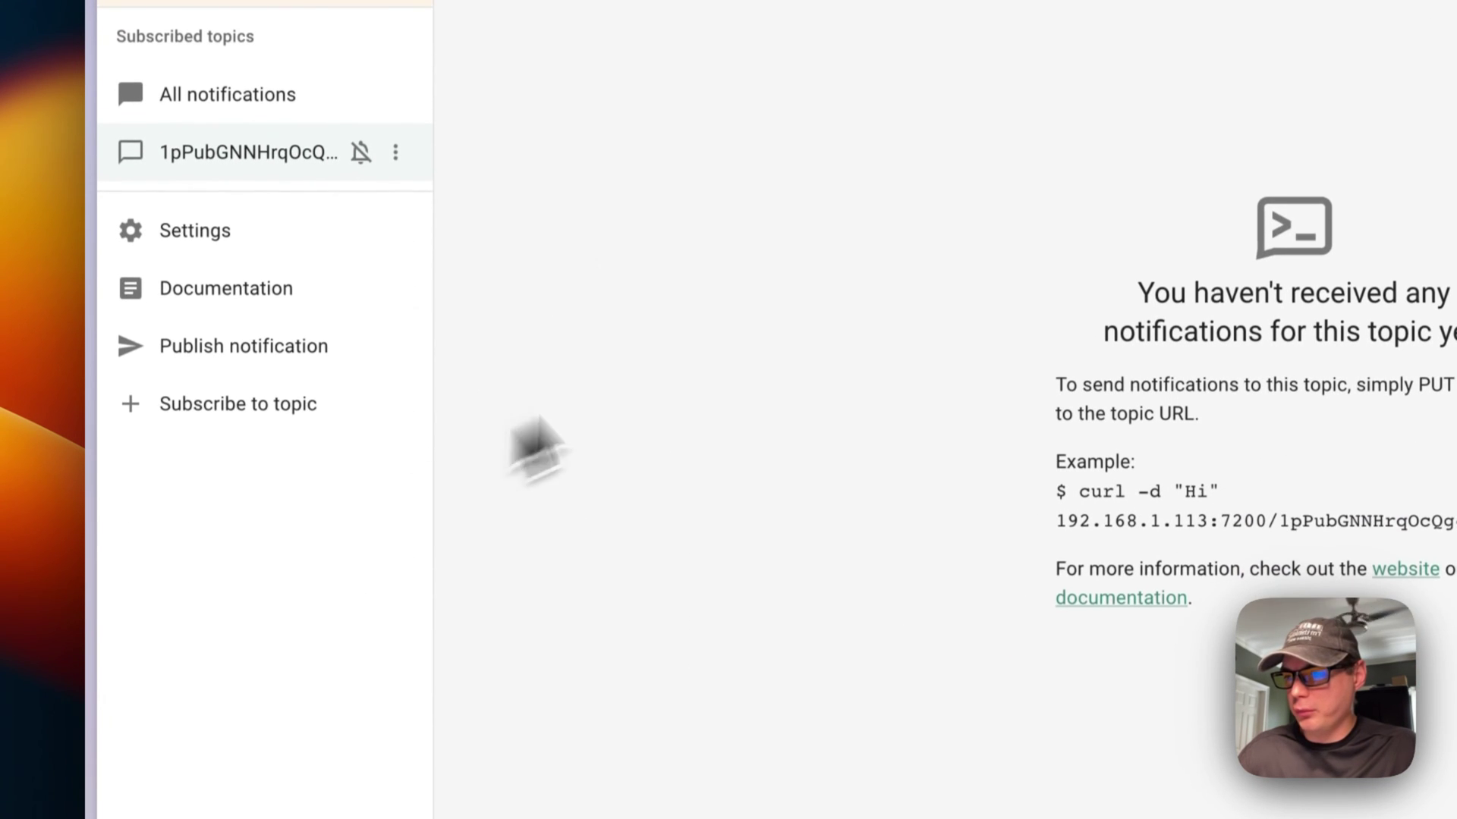